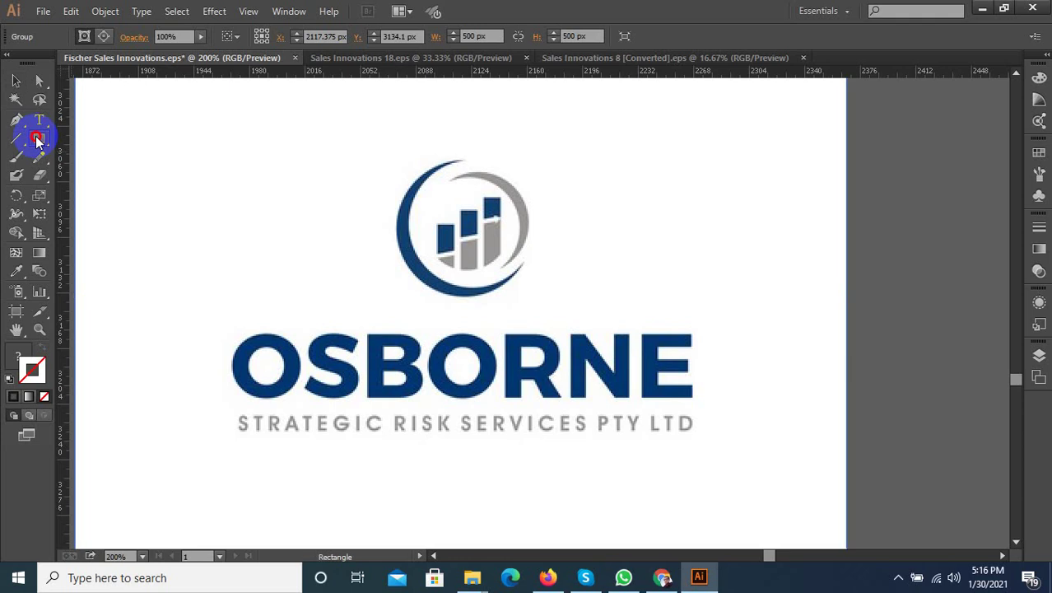
Step: Draw a perfect circle over the logo's icon with the Ellipse Tool
{"action": "left_click_drag", "start_coordinate": [36, 141], "coordinate": [83, 173]}
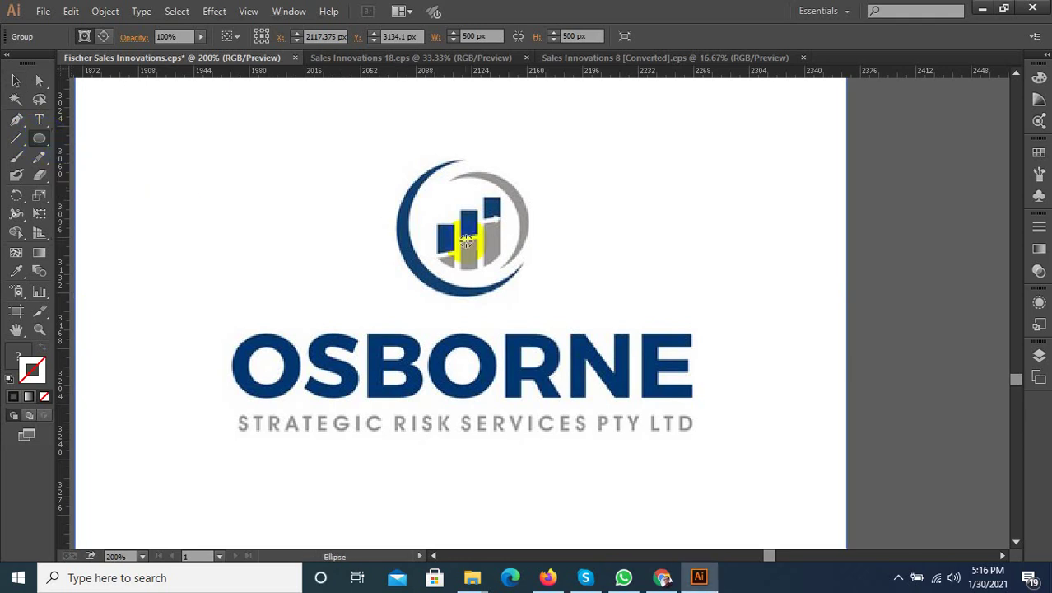
{"action": "key", "text": "ctrl+plus"}
{"action": "mouse_move", "coordinate": [472, 174]}
{"action": "left_mouse_down"}
{"action": "mouse_move", "coordinate": [490, 225]}
{"action": "mouse_move", "coordinate": [576, 294]}
{"action": "left_mouse_up"}
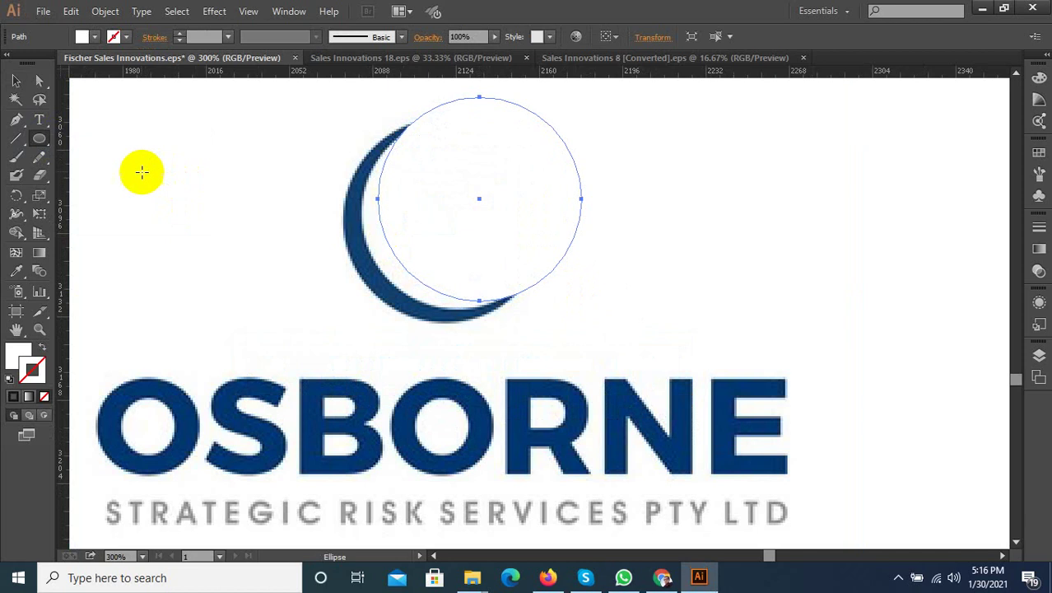
Step: Give the circle no fill and a 3 pt bright purple stroke
{"action": "left_click", "coordinate": [41, 346]}
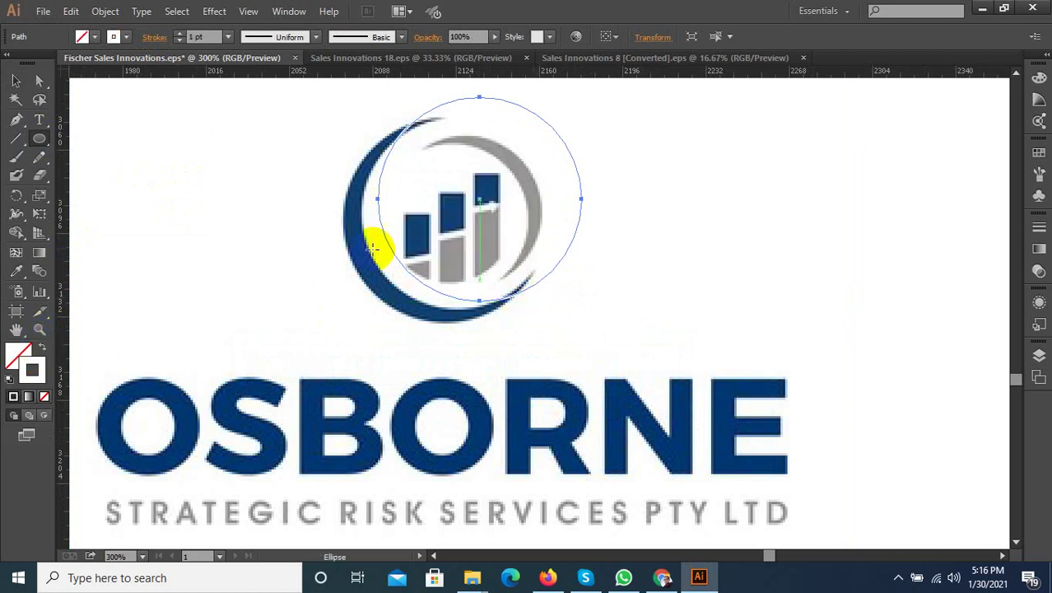
{"action": "left_click", "coordinate": [16, 80]}
{"action": "left_click", "coordinate": [216, 36]}
{"action": "type", "text": "3"}
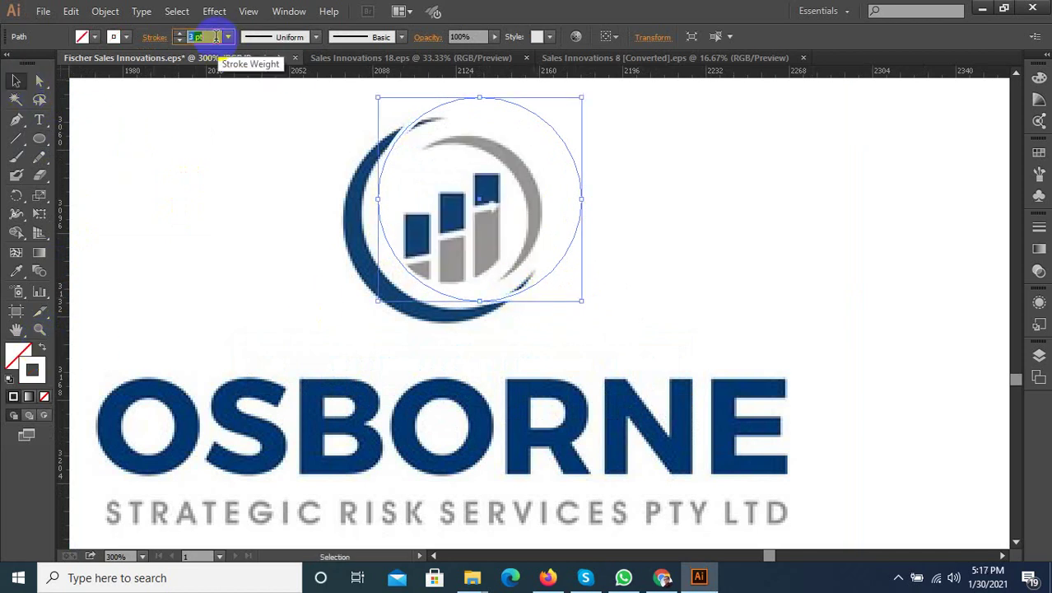
{"action": "double_click", "coordinate": [32, 370]}
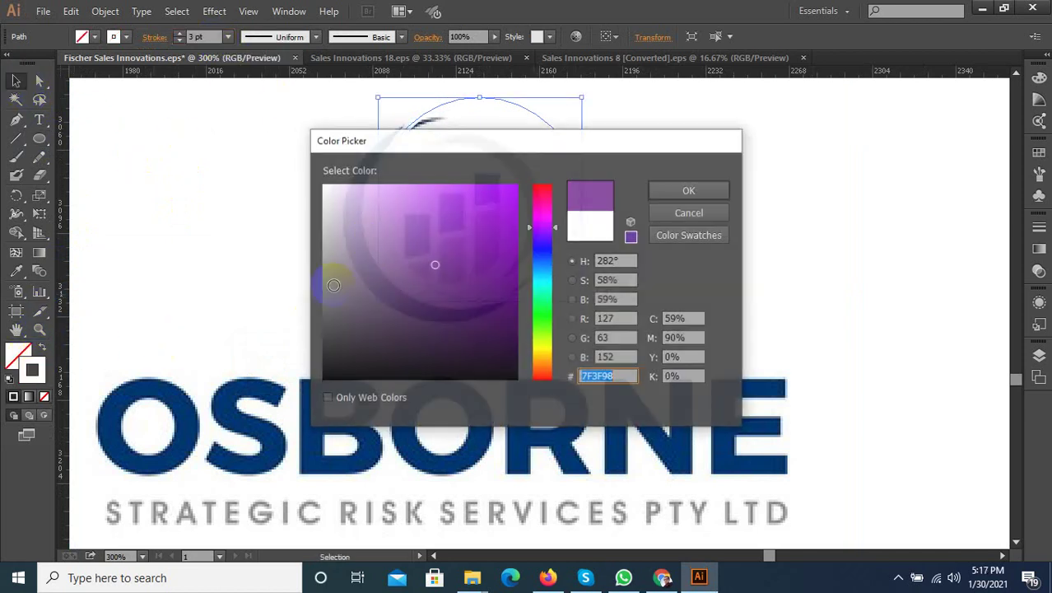
{"action": "left_click_drag", "start_coordinate": [388, 222], "coordinate": [517, 195]}
{"action": "left_click", "coordinate": [663, 190]}
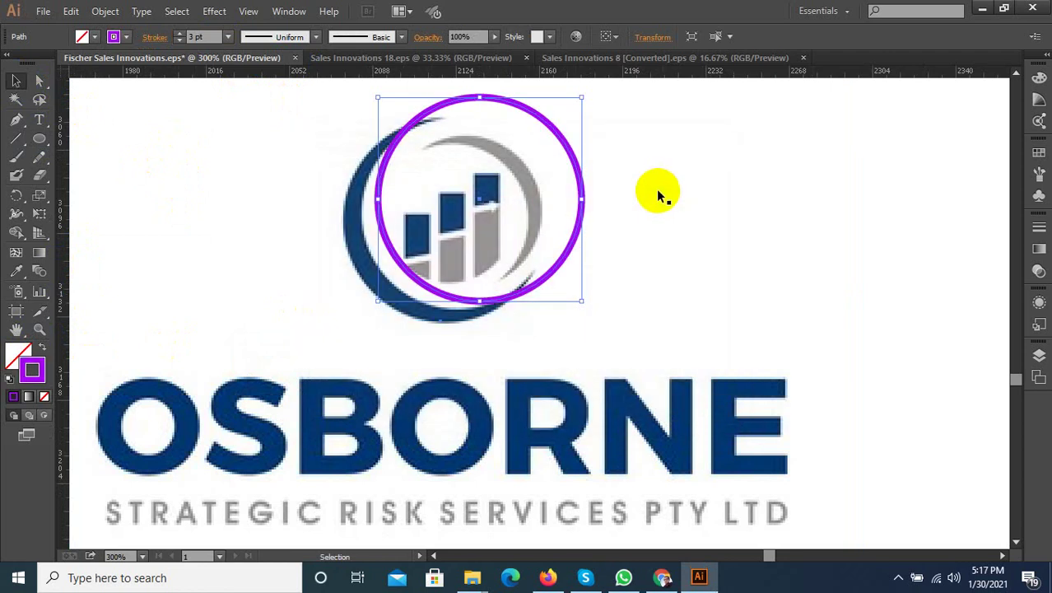
Step: Resize and reposition the purple circle so it sits snugly around the icon
{"action": "left_click_drag", "start_coordinate": [581, 300], "coordinate": [564, 297]}
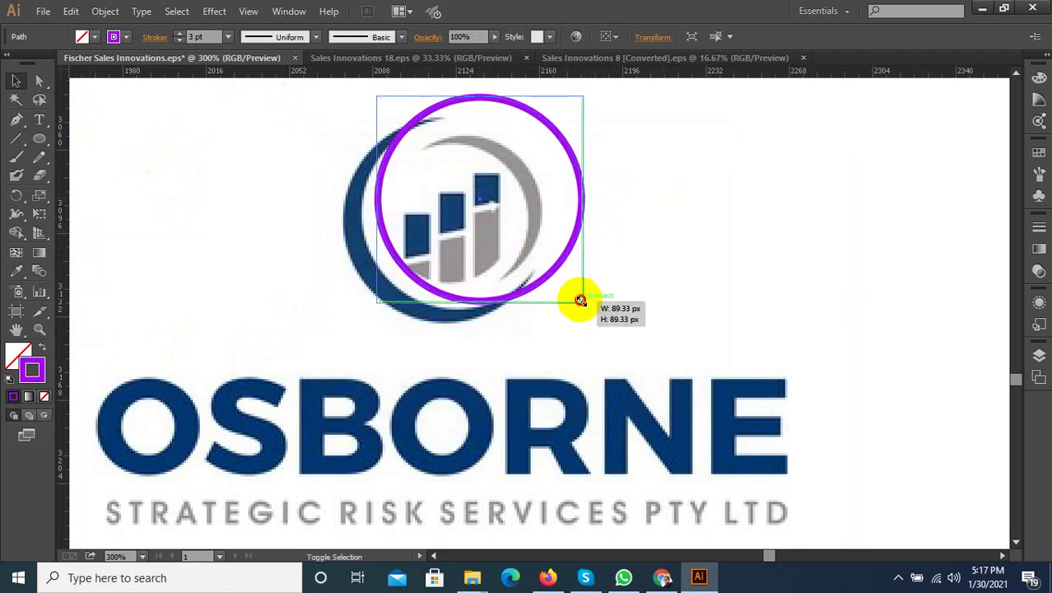
{"action": "left_click_drag", "start_coordinate": [413, 257], "coordinate": [358, 292]}
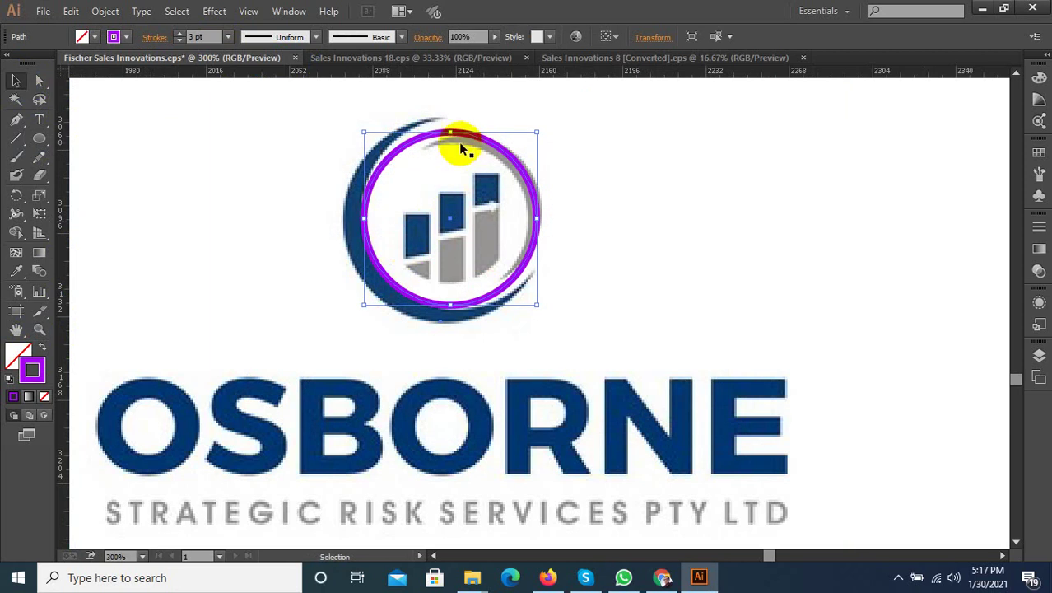
{"action": "left_click_drag", "start_coordinate": [452, 132], "coordinate": [456, 119]}
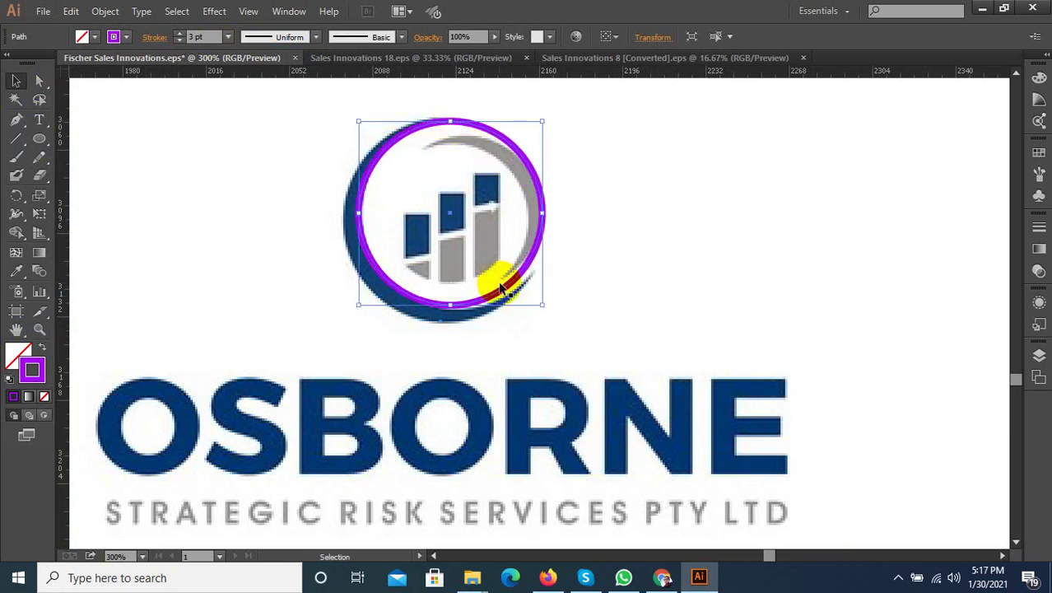
{"action": "left_click_drag", "start_coordinate": [505, 288], "coordinate": [513, 291]}
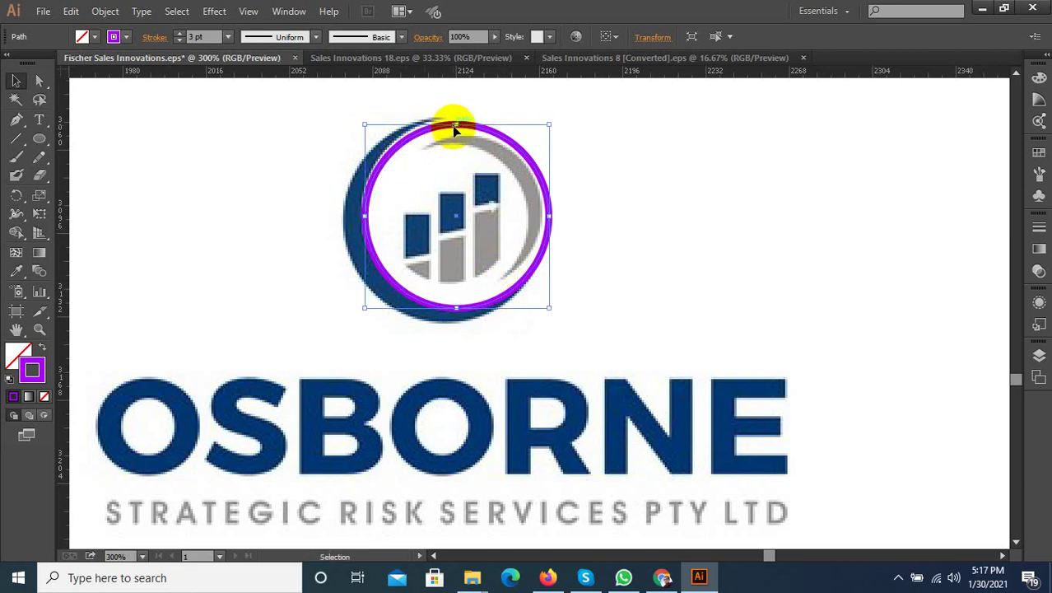
{"action": "left_click_drag", "start_coordinate": [456, 124], "coordinate": [455, 118]}
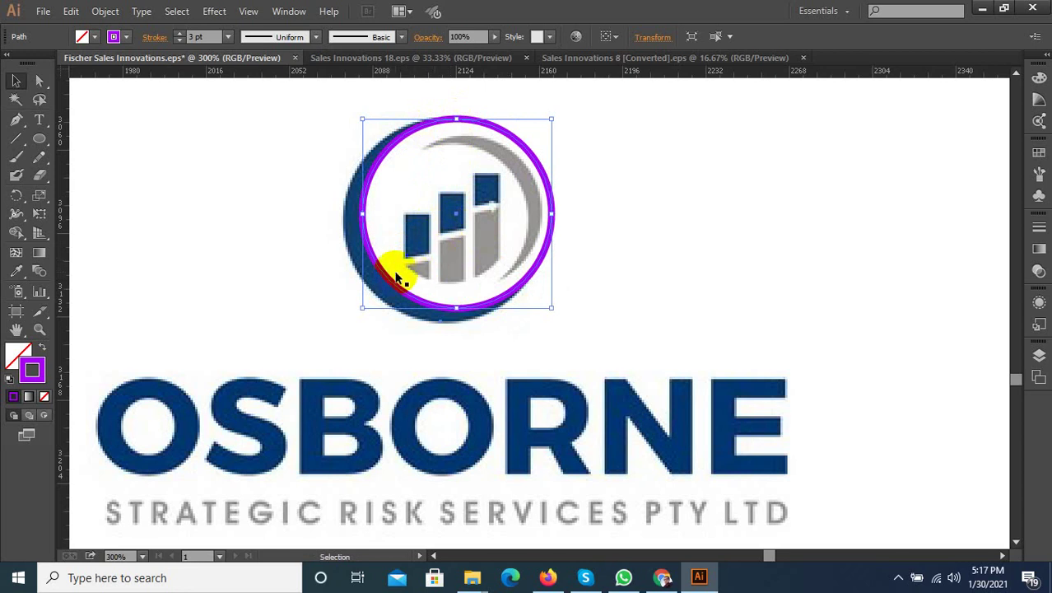
Step: Duplicate the purple circle and start reshaping the copy toward the blue crescent's outer edge
{"action": "left_click_drag", "start_coordinate": [390, 280], "coordinate": [372, 295]}
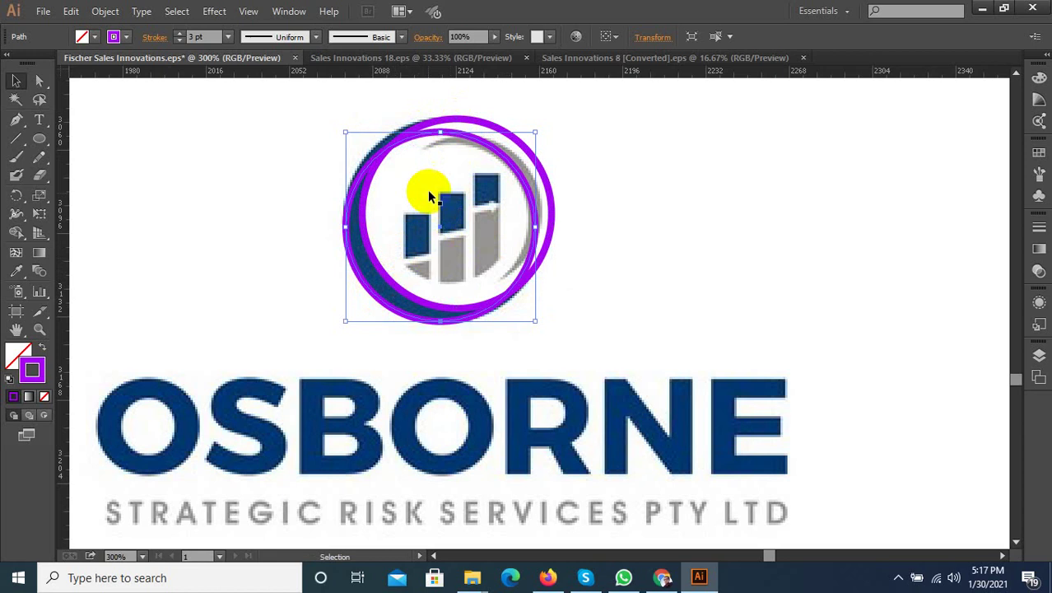
{"action": "left_click_drag", "start_coordinate": [441, 133], "coordinate": [441, 119]}
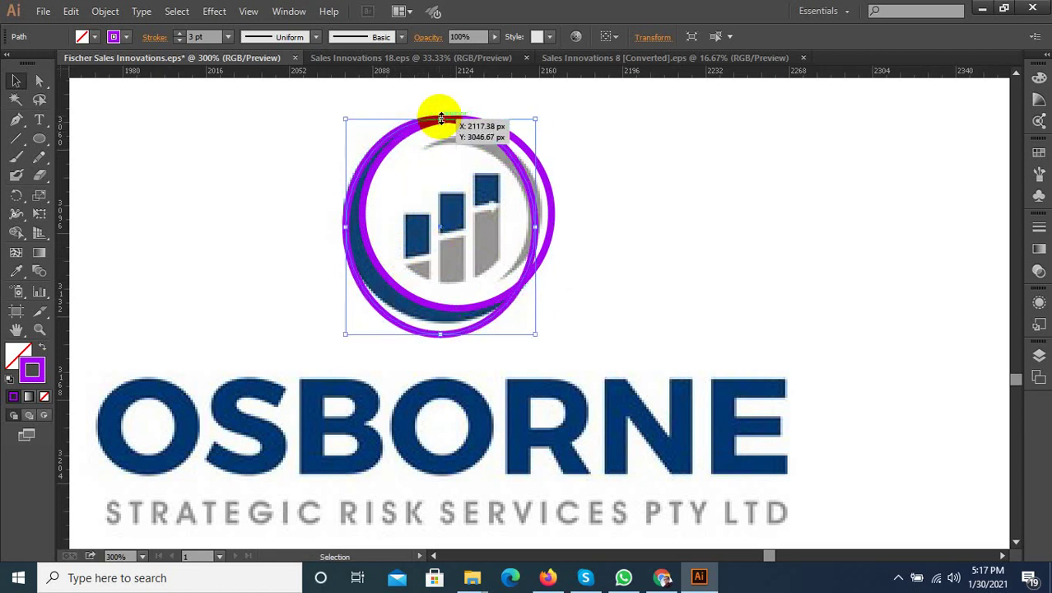
{"action": "mouse_move", "coordinate": [534, 224]}
{"action": "left_mouse_down"}
{"action": "mouse_move", "coordinate": [549, 224]}
{"action": "mouse_move", "coordinate": [541, 225]}
{"action": "left_mouse_up"}
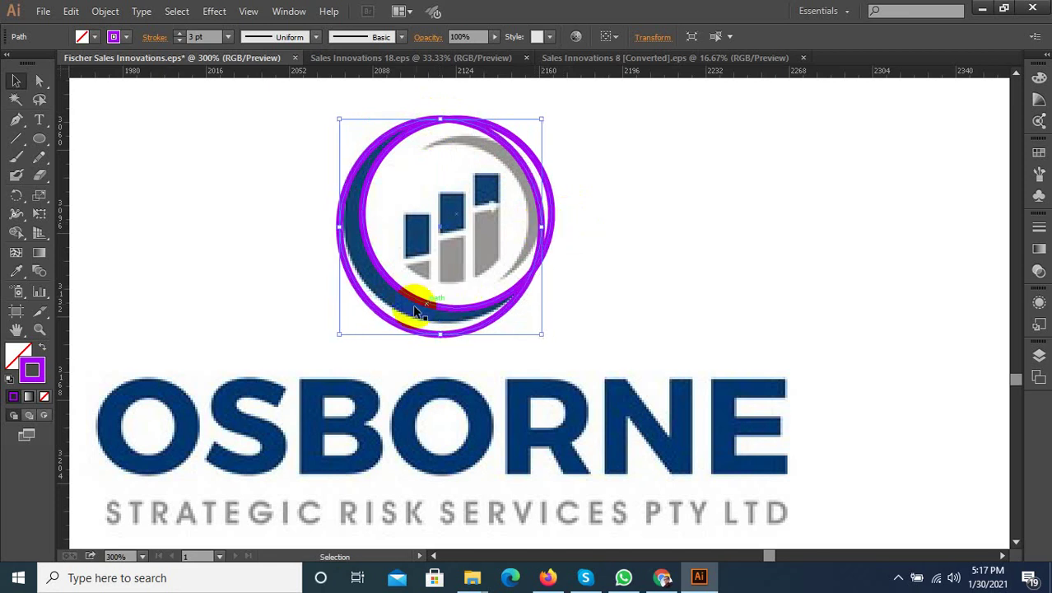
{"action": "key", "text": "a"}
{"action": "left_click_drag", "start_coordinate": [385, 322], "coordinate": [408, 321]}
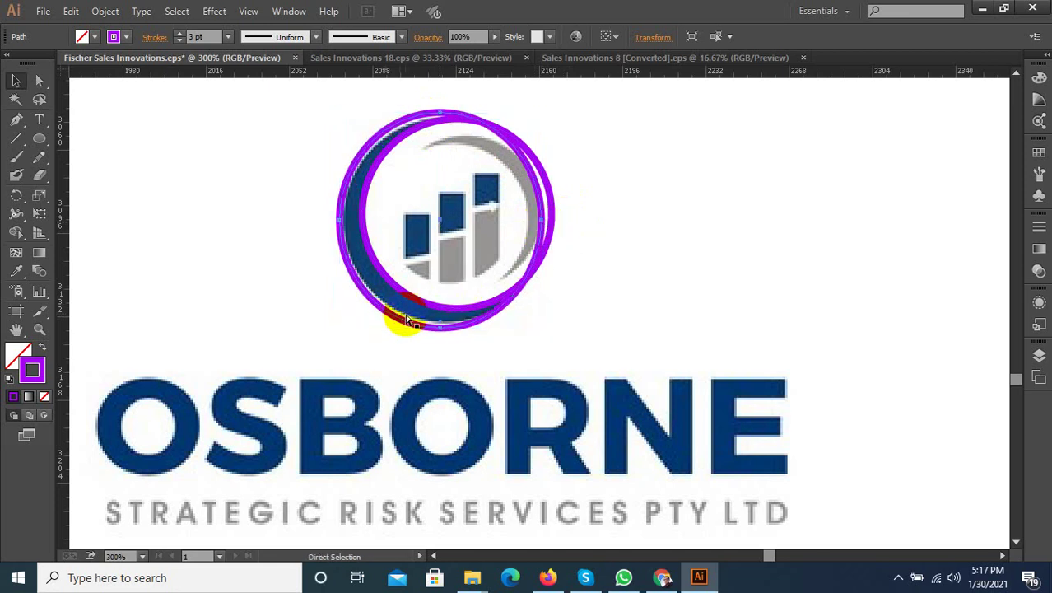
Step: Adjust the copied ring's right, top and bottom edges to trace the crescent
{"action": "key", "text": "v"}
{"action": "left_click_drag", "start_coordinate": [543, 221], "coordinate": [552, 222]}
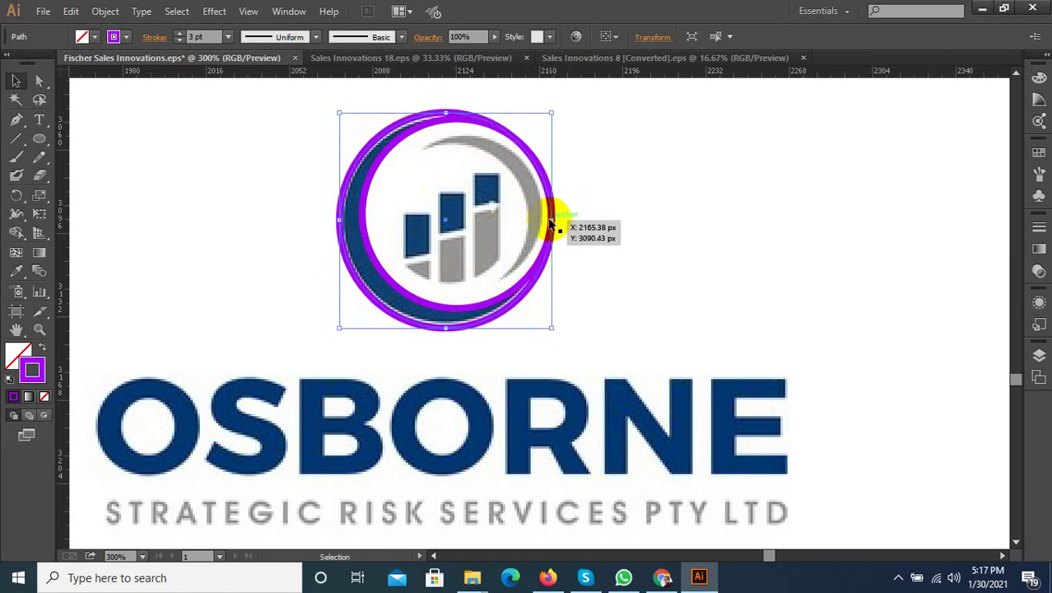
{"action": "left_click_drag", "start_coordinate": [446, 112], "coordinate": [446, 119]}
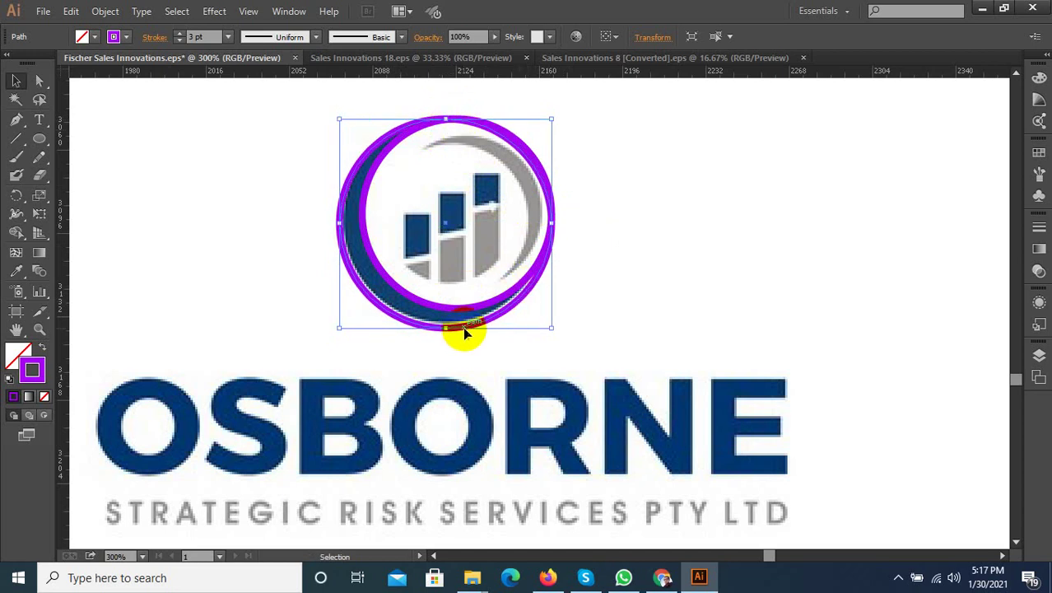
{"action": "left_click_drag", "start_coordinate": [466, 328], "coordinate": [465, 320]}
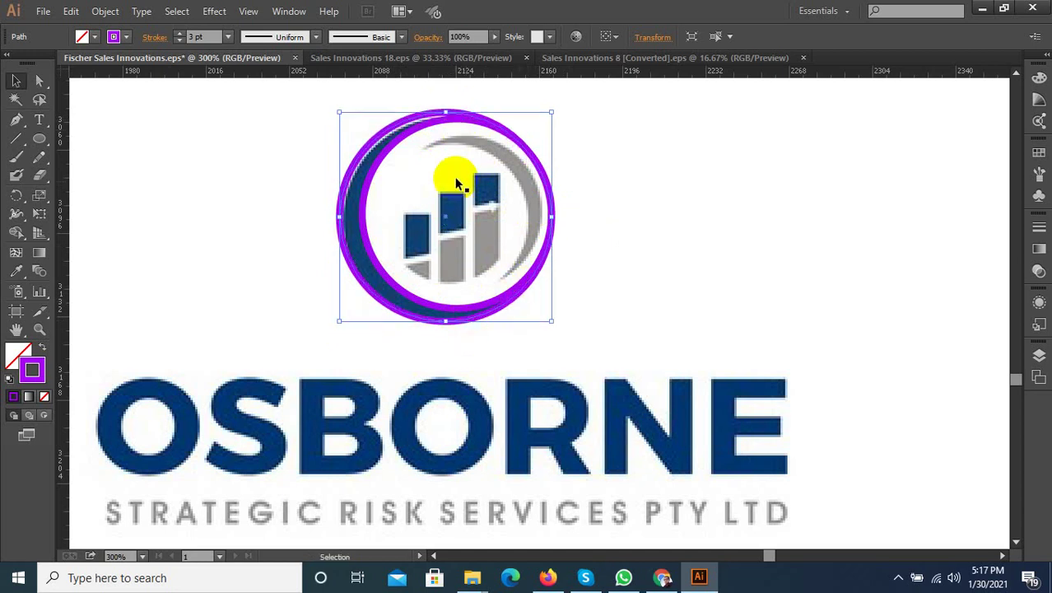
{"action": "scroll", "coordinate": [430, 136], "scroll_direction": "up", "scroll_amount": 2}
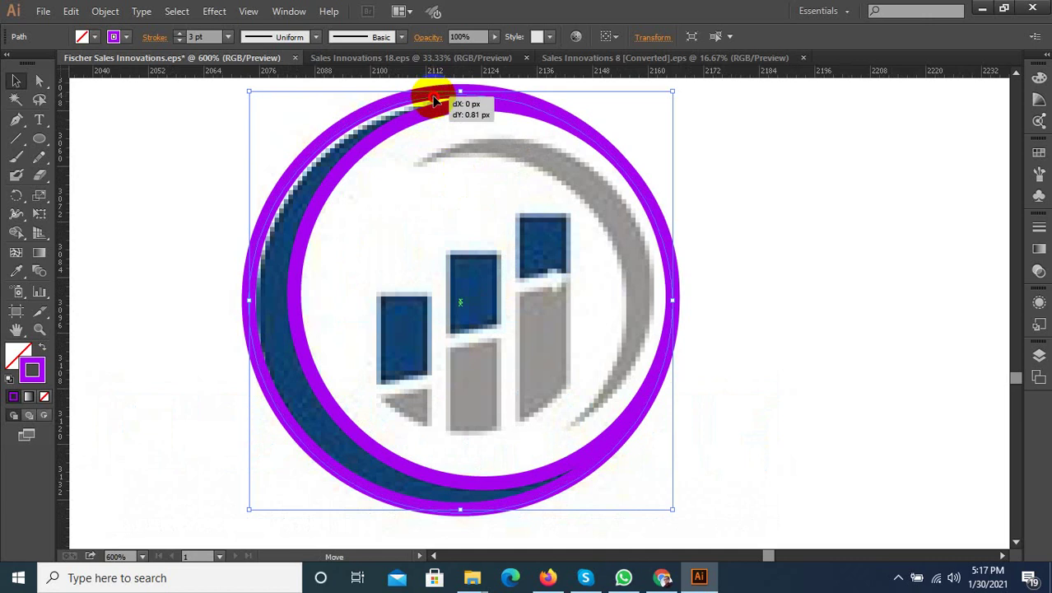
{"action": "left_click_drag", "start_coordinate": [434, 97], "coordinate": [434, 101]}
{"action": "scroll", "coordinate": [473, 251], "scroll_direction": "down", "scroll_amount": 2}
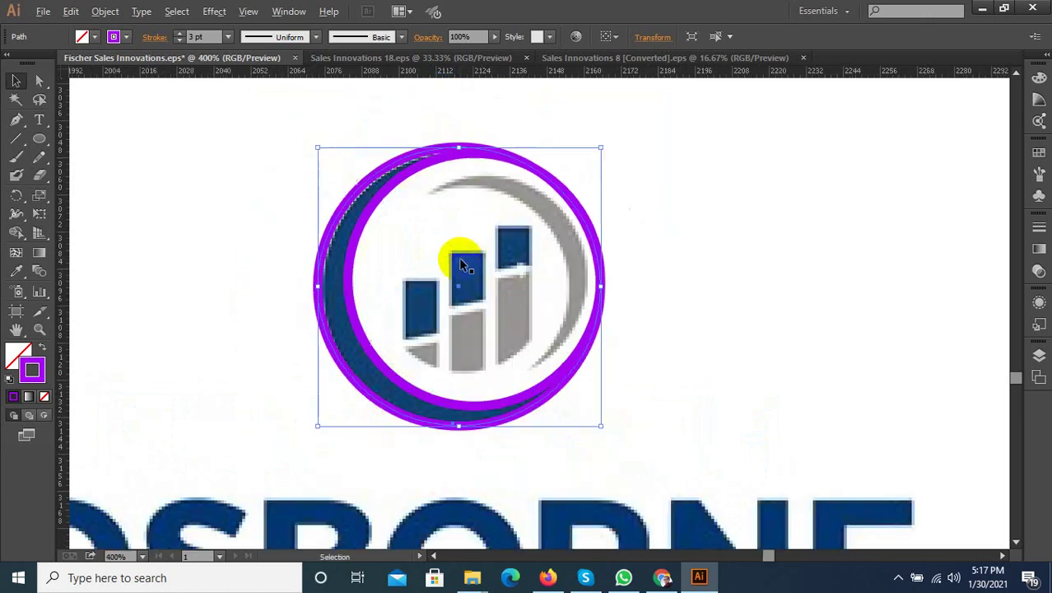
{"action": "scroll", "coordinate": [494, 265], "scroll_direction": "up", "scroll_amount": 2}
{"action": "scroll", "coordinate": [428, 419], "scroll_direction": "up", "scroll_amount": 2}
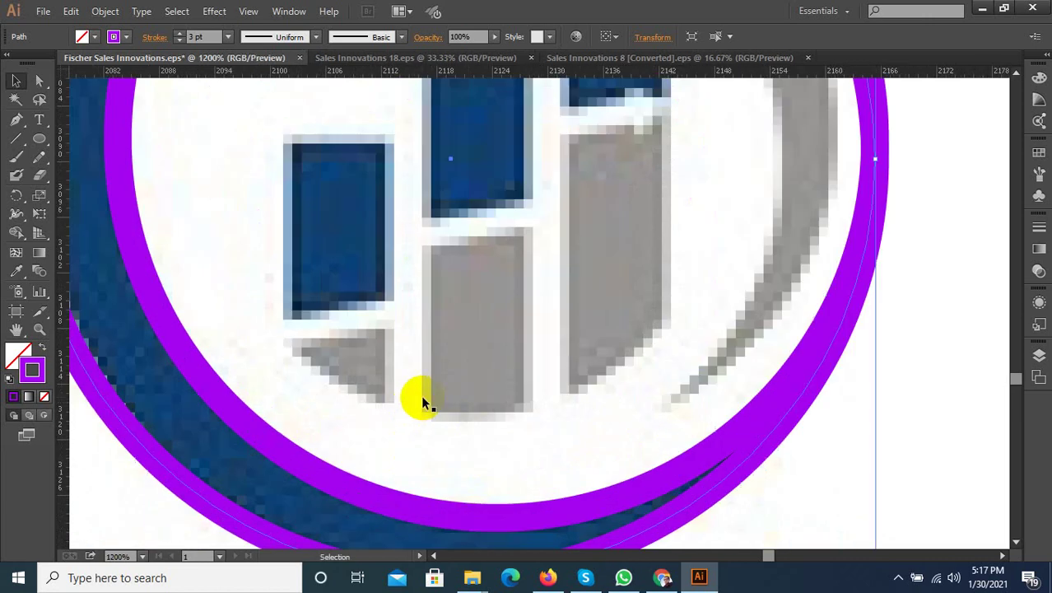
{"action": "scroll", "coordinate": [422, 399], "scroll_direction": "down", "scroll_amount": 2}
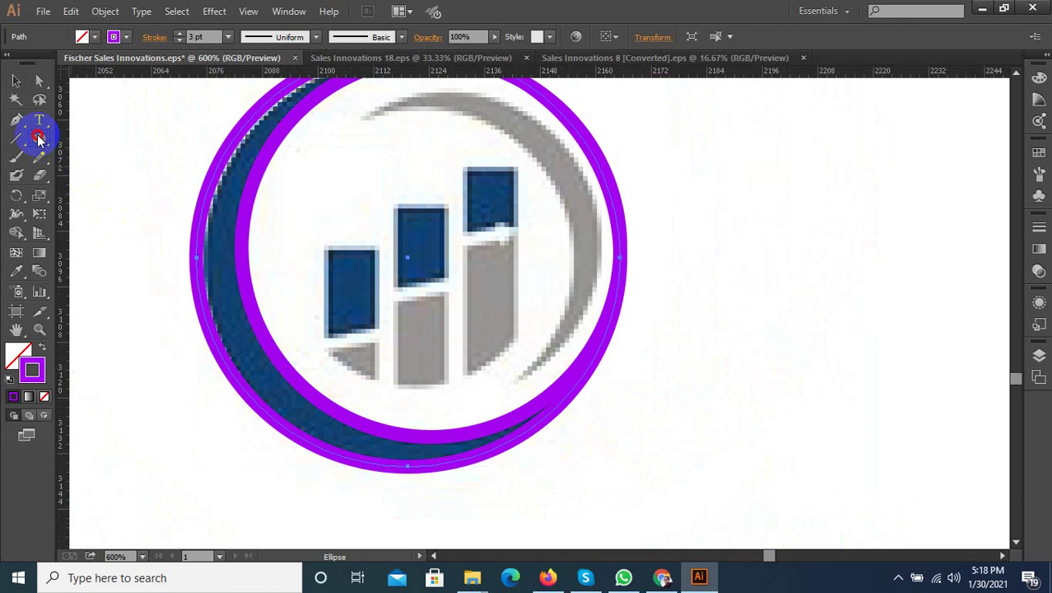
Step: Draw a solid purple rectangle over the first grey bar
{"action": "left_click_drag", "start_coordinate": [39, 138], "coordinate": [95, 139]}
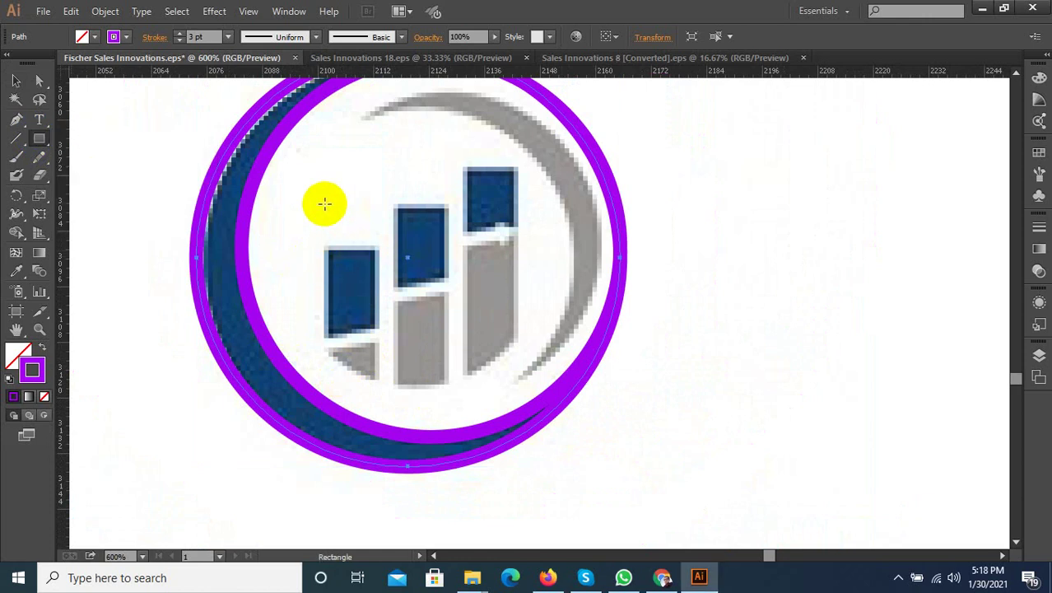
{"action": "left_click_drag", "start_coordinate": [325, 229], "coordinate": [377, 429]}
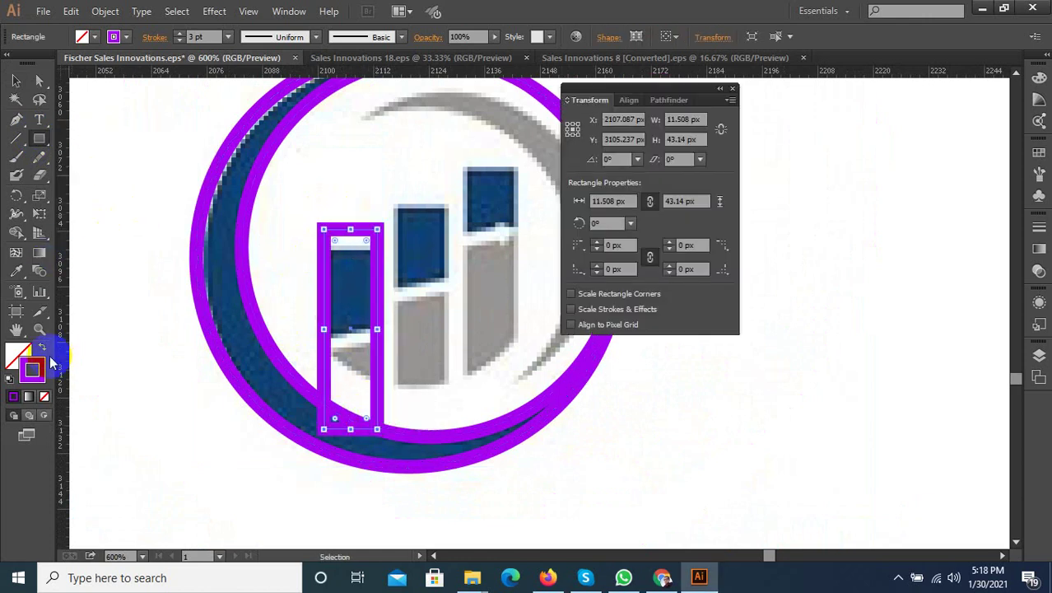
{"action": "left_click", "coordinate": [41, 352]}
{"action": "left_click", "coordinate": [15, 81]}
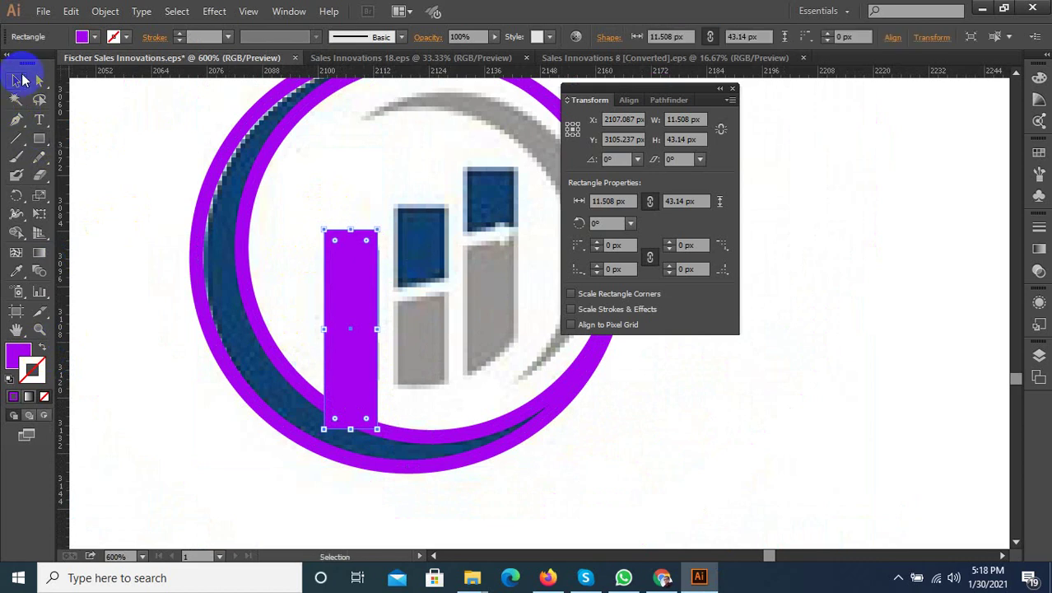
{"action": "left_click", "coordinate": [40, 100]}
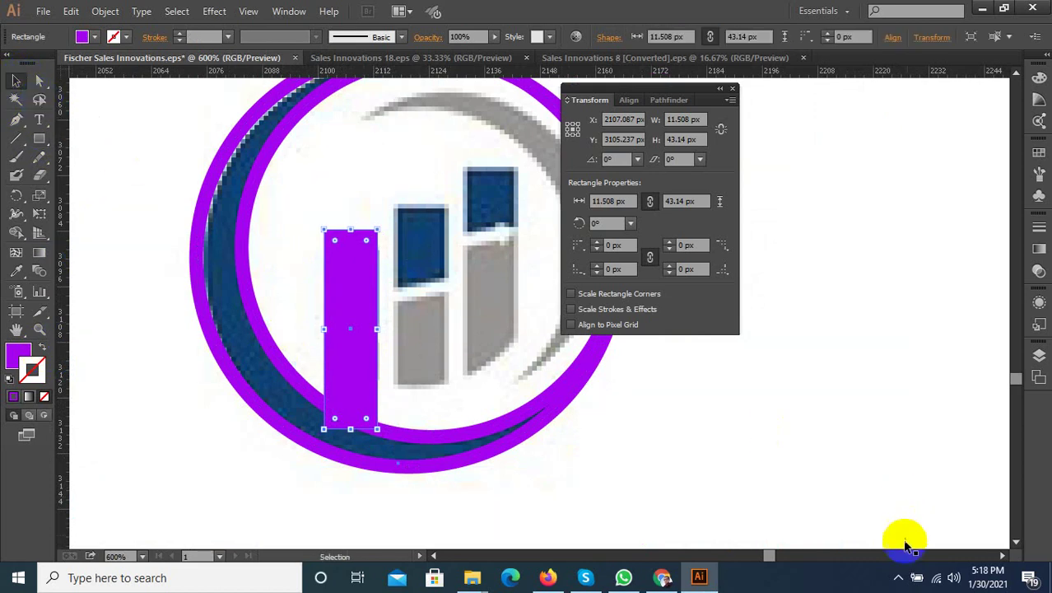
{"action": "left_click", "coordinate": [898, 578]}
{"action": "scroll", "coordinate": [400, 235], "scroll_direction": "up", "scroll_amount": 2}
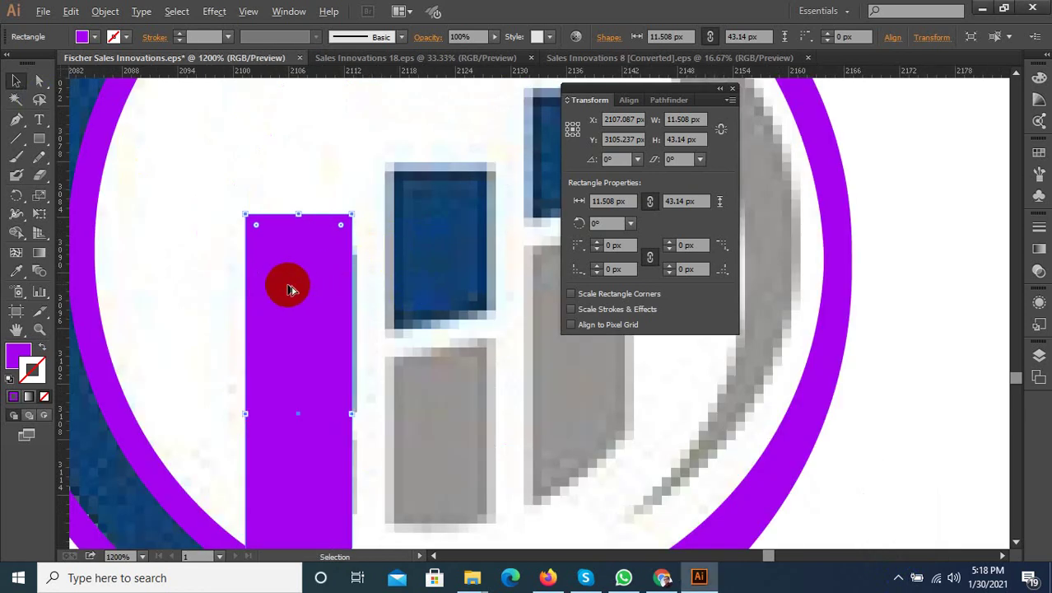
{"action": "scroll", "coordinate": [301, 285], "scroll_direction": "down", "scroll_amount": 3}
Step: Copy the purple bar onto the second grey bar and stretch it taller to match
{"action": "left_click_drag", "start_coordinate": [292, 284], "coordinate": [344, 295]}
{"action": "scroll", "coordinate": [345, 265], "scroll_direction": "up", "scroll_amount": 2}
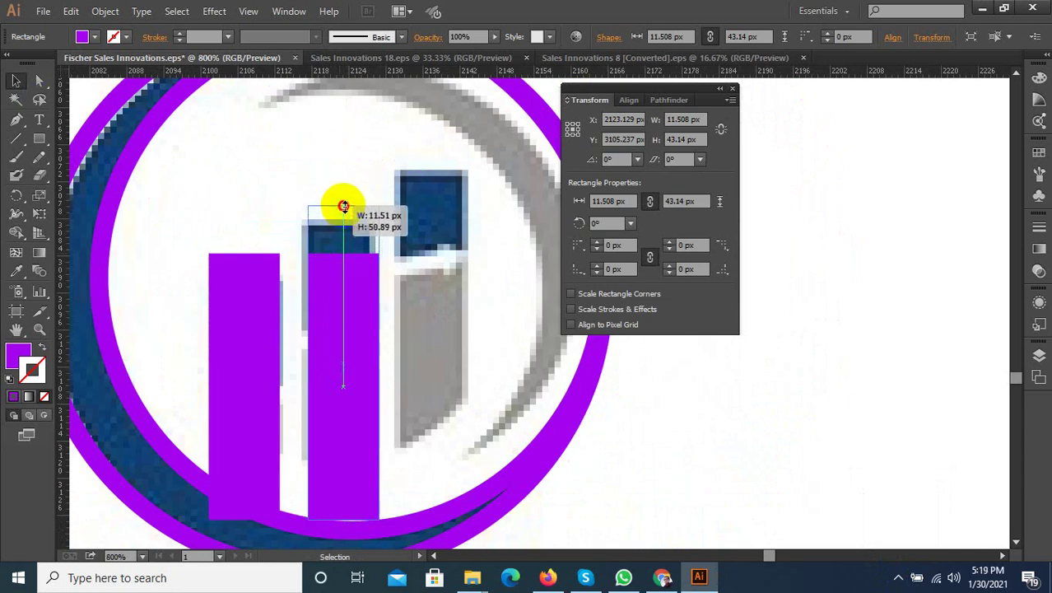
{"action": "left_click_drag", "start_coordinate": [343, 255], "coordinate": [344, 207]}
{"action": "scroll", "coordinate": [284, 276], "scroll_direction": "down", "scroll_amount": 2}
{"action": "scroll", "coordinate": [306, 288], "scroll_direction": "up", "scroll_amount": 1}
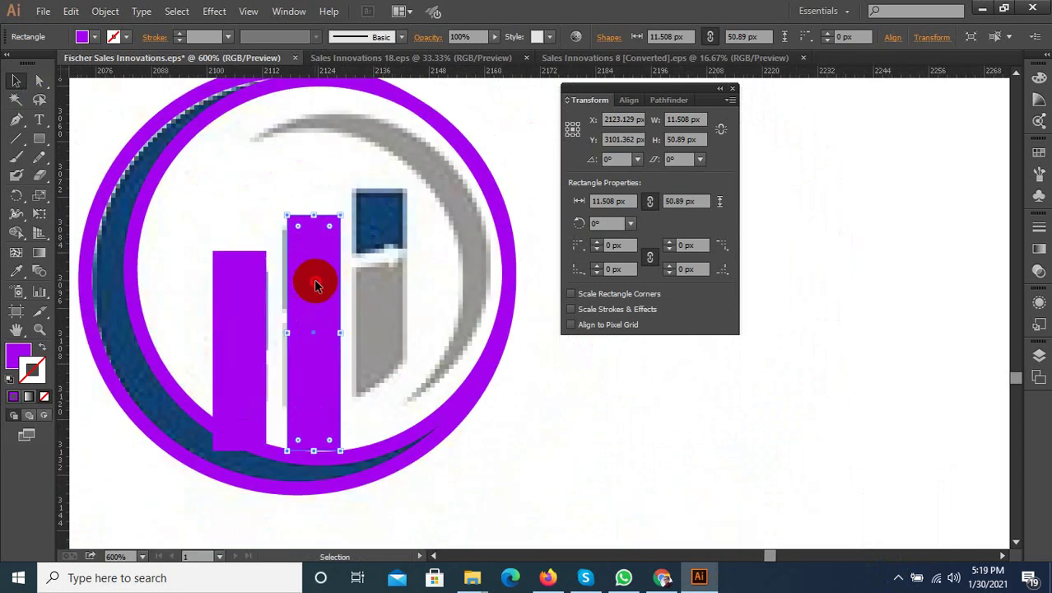
Step: Copy a bar over the third grey bar, stretch it up, and lower the middle bar's top to 49.89 px
{"action": "left_click_drag", "start_coordinate": [314, 284], "coordinate": [364, 282]}
{"action": "key", "text": "ctrl+z"}
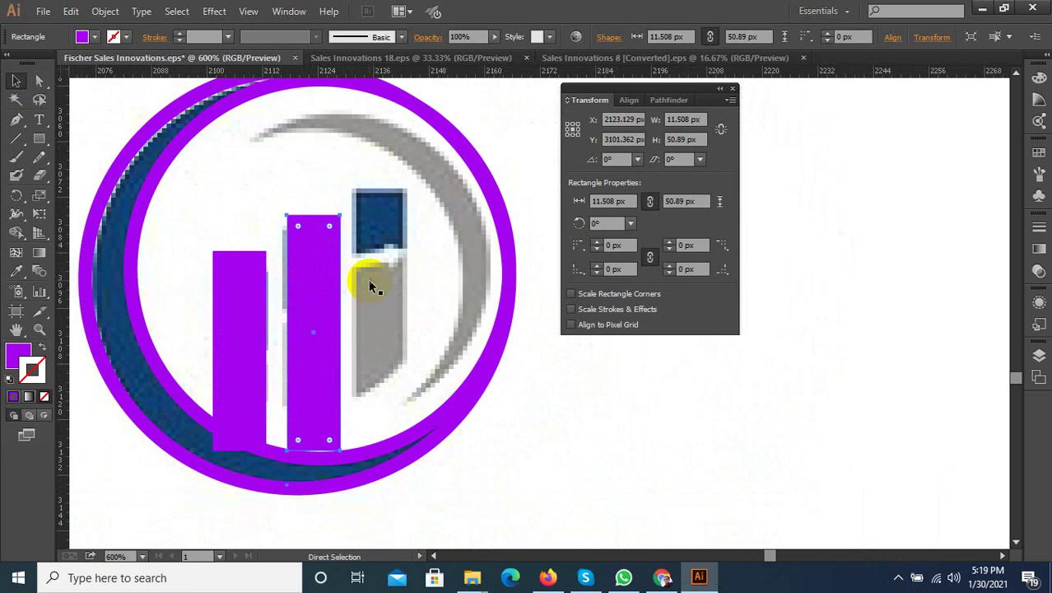
{"action": "left_click_drag", "start_coordinate": [296, 288], "coordinate": [370, 288]}
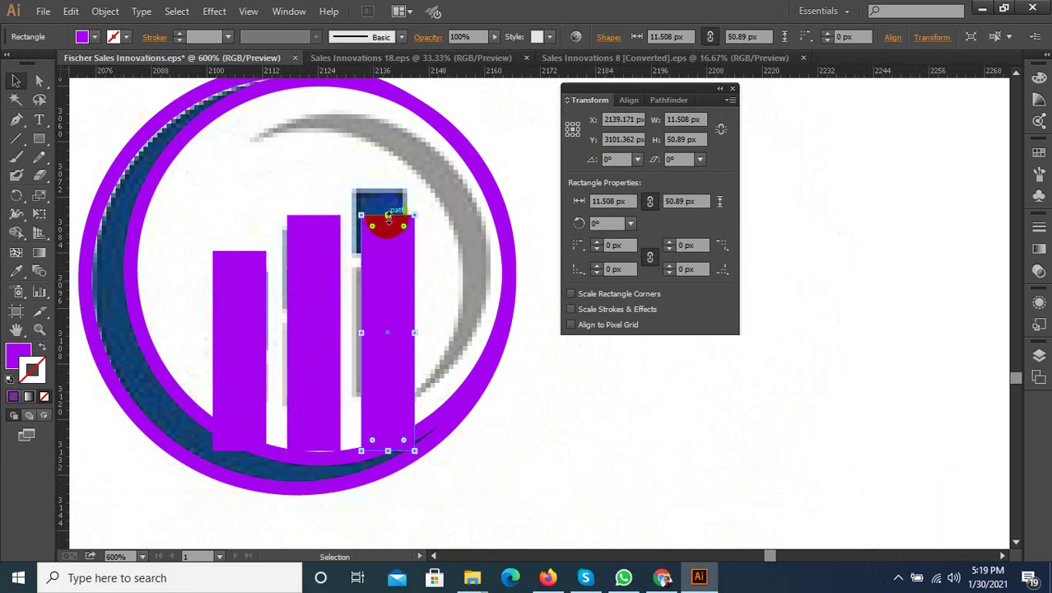
{"action": "left_click_drag", "start_coordinate": [386, 215], "coordinate": [388, 181]}
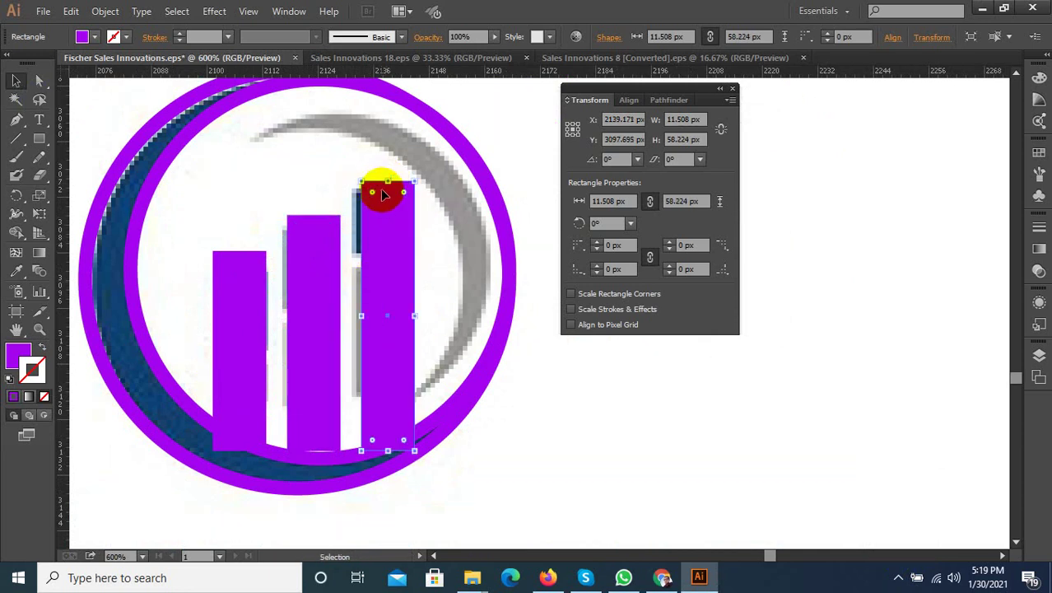
{"action": "left_click", "coordinate": [310, 244]}
{"action": "scroll", "coordinate": [310, 245], "scroll_direction": "up", "scroll_amount": 2}
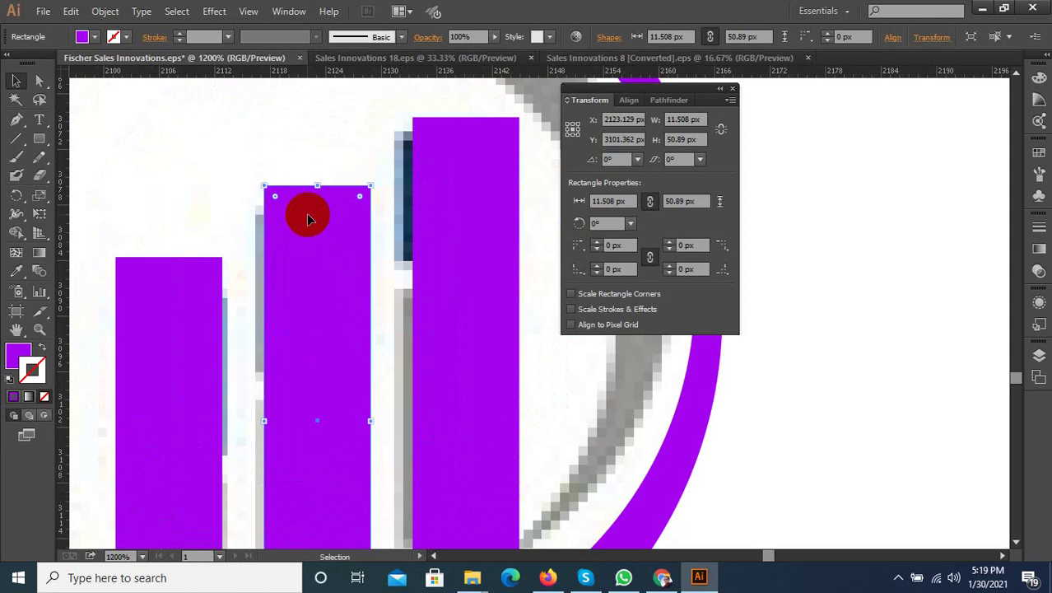
{"action": "left_click_drag", "start_coordinate": [317, 186], "coordinate": [317, 196]}
{"action": "scroll", "coordinate": [319, 298], "scroll_direction": "down", "scroll_amount": 2}
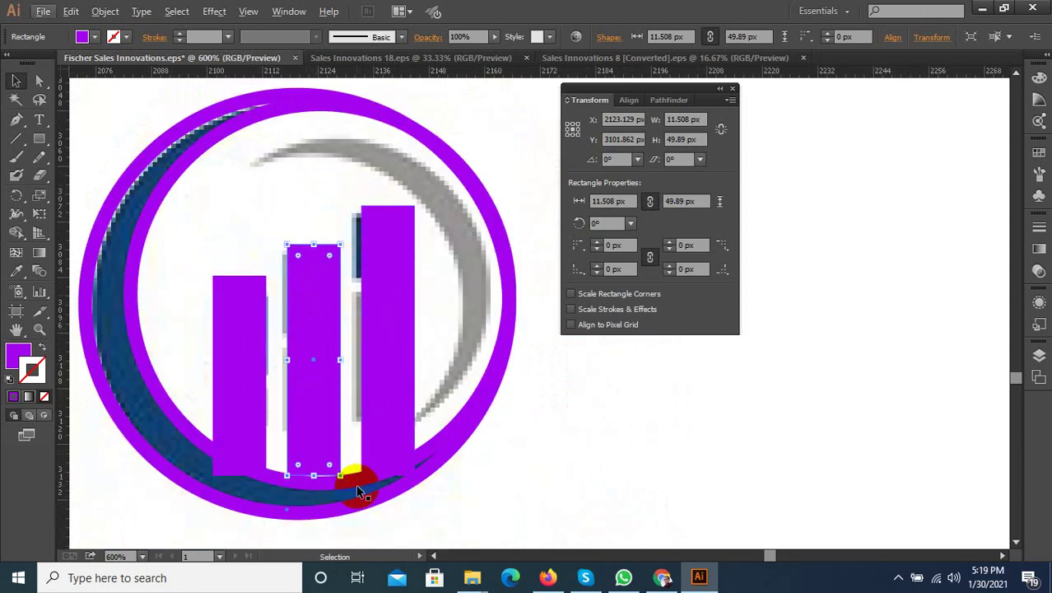
{"action": "left_click", "coordinate": [439, 440]}
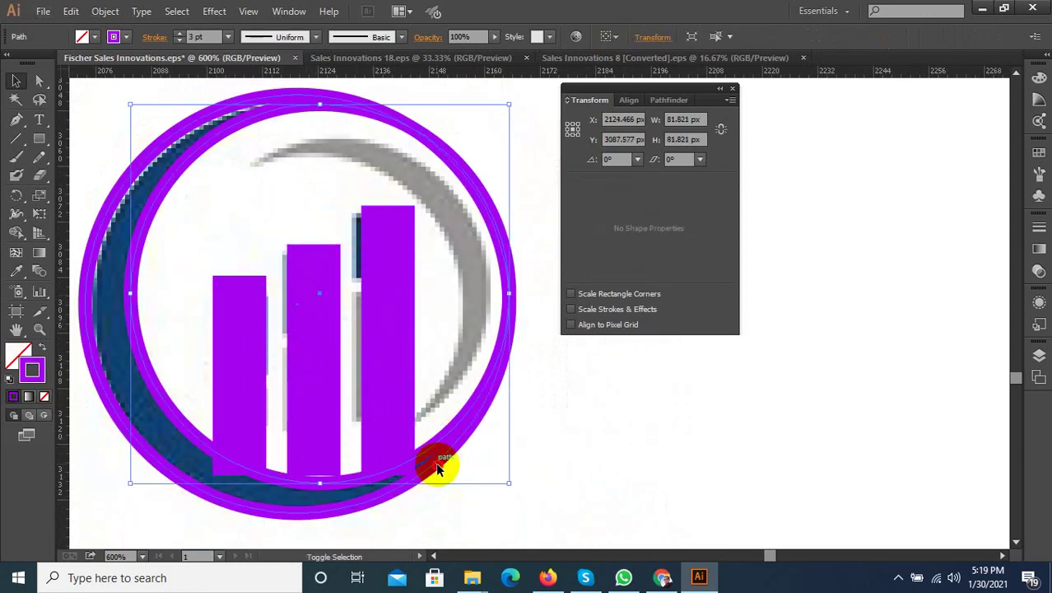
Step: Divide the ring with Pathfinder, ungroup it, and delete the upper-right arc
{"action": "left_click", "coordinate": [669, 99]}
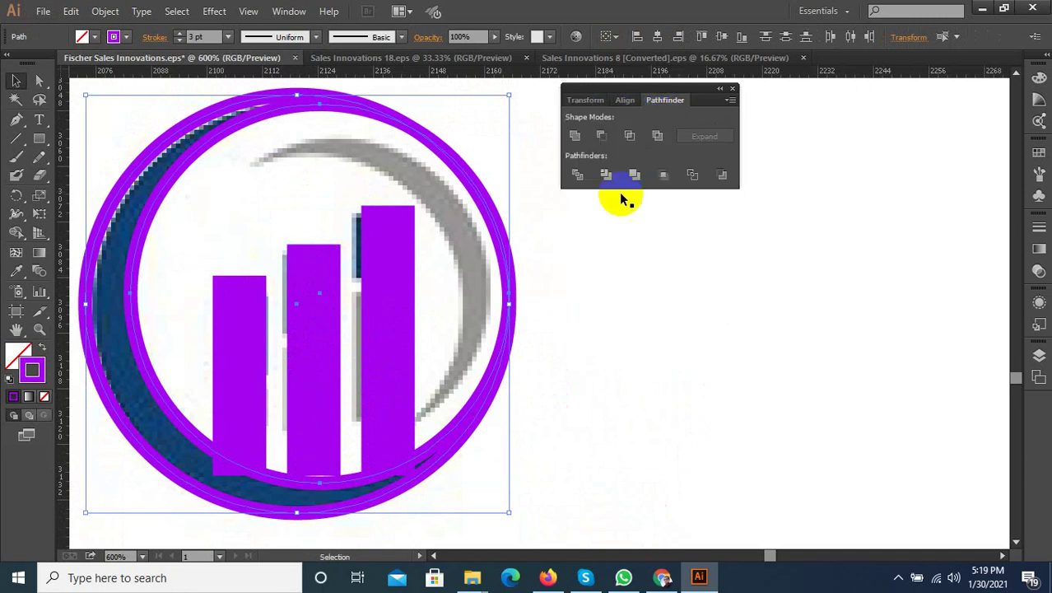
{"action": "left_click", "coordinate": [578, 175]}
{"action": "right_click", "coordinate": [486, 197]}
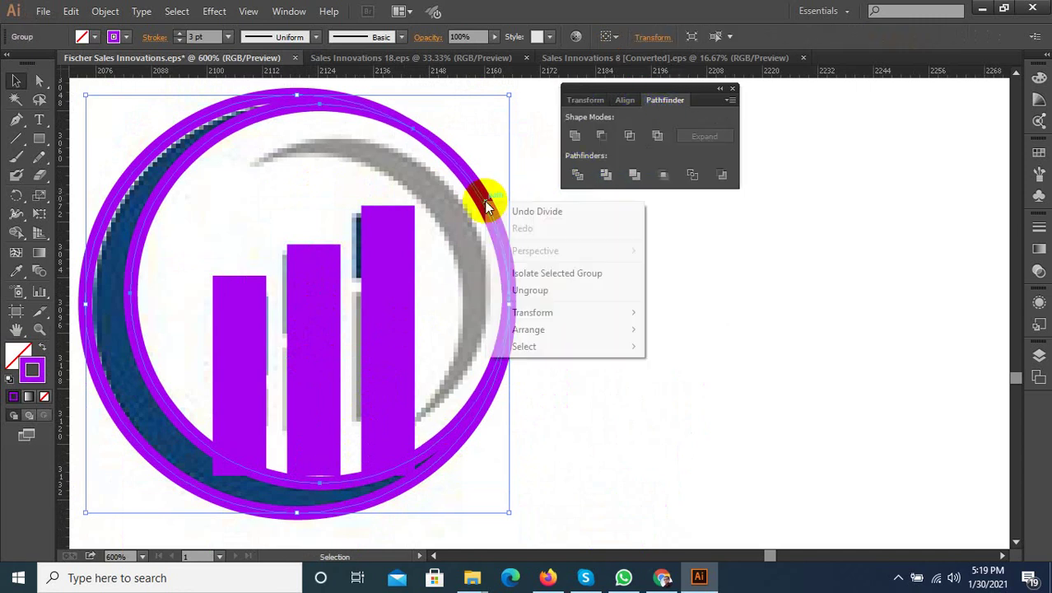
{"action": "left_click", "coordinate": [498, 285]}
{"action": "left_click_drag", "start_coordinate": [489, 234], "coordinate": [485, 234]}
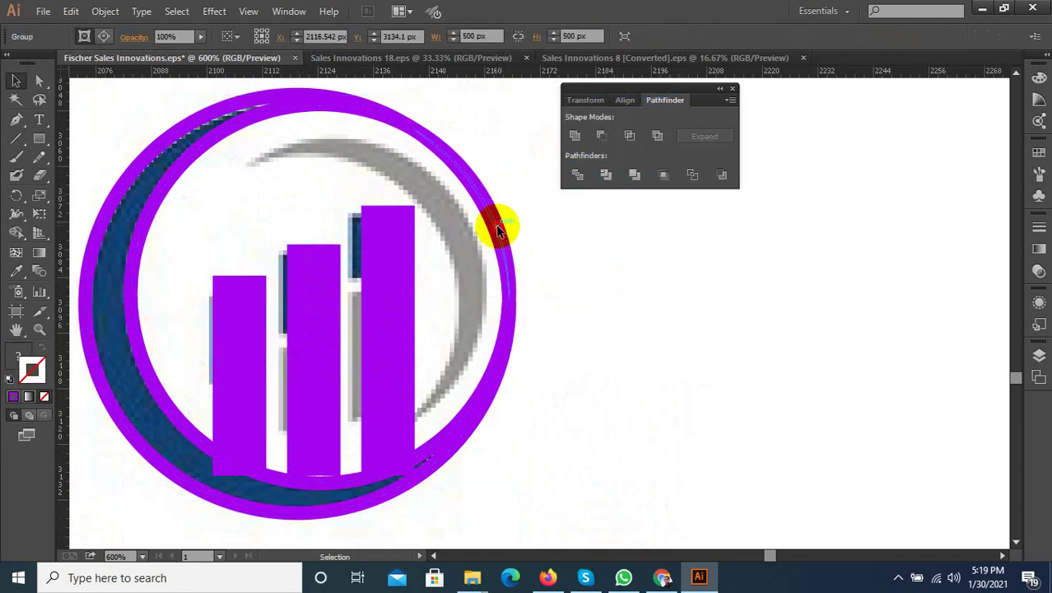
{"action": "left_click", "coordinate": [498, 230]}
{"action": "left_click", "coordinate": [498, 229], "text": "shift"}
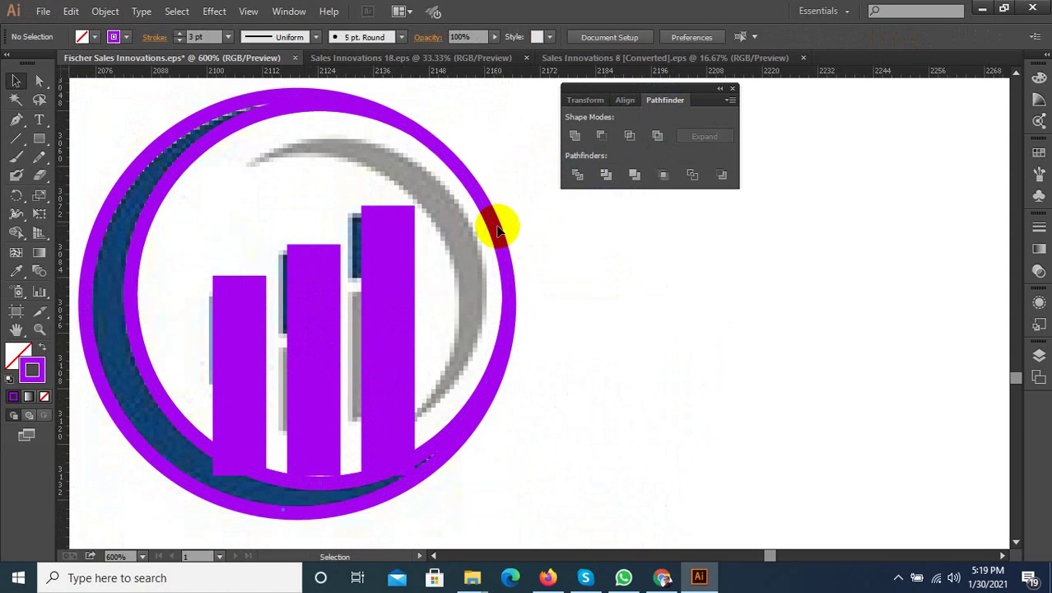
{"action": "left_click", "coordinate": [497, 236]}
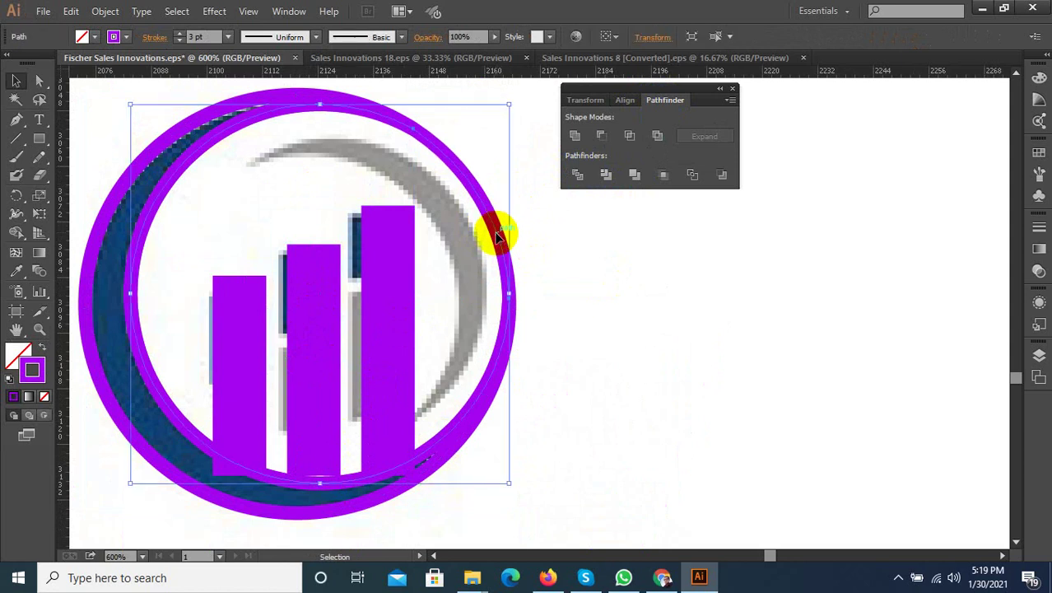
{"action": "key", "text": "Delete"}
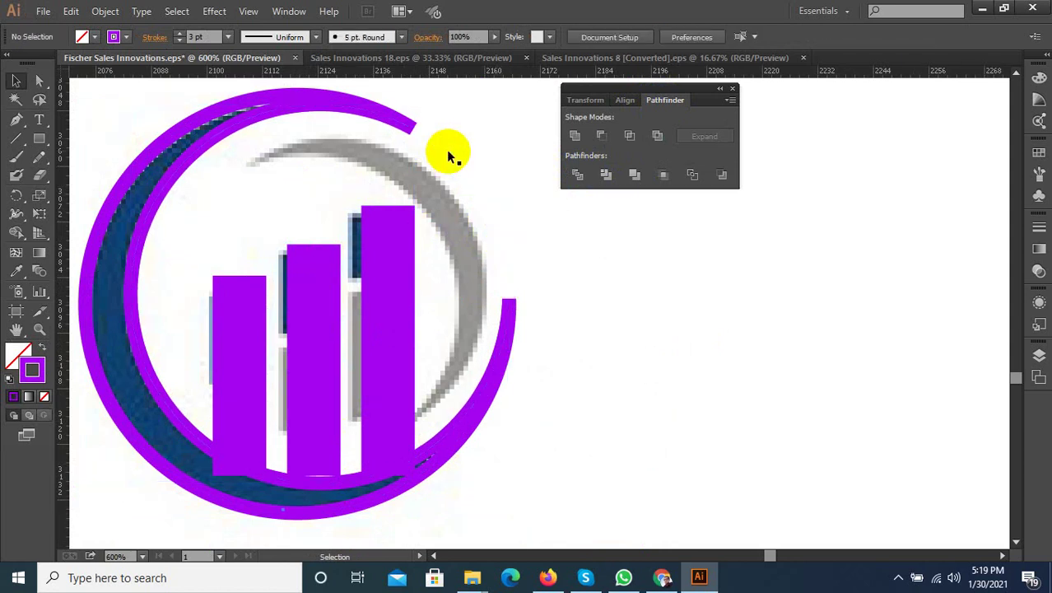
Step: Recolour the remaining arc with the crescent's dark blue using the Eyedropper
{"action": "left_click", "coordinate": [367, 115]}
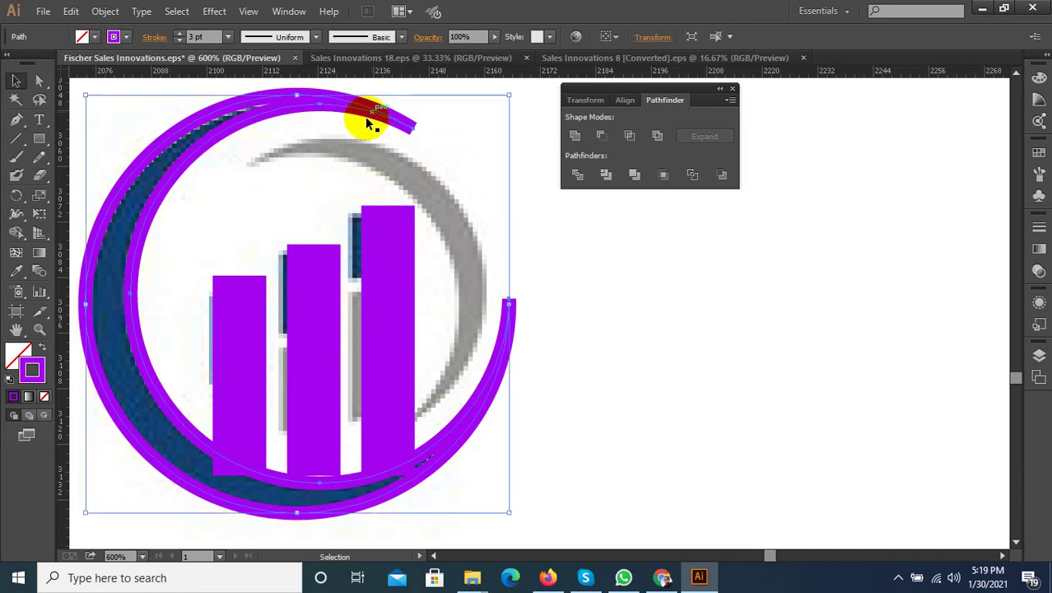
{"action": "left_click", "coordinate": [15, 271]}
{"action": "left_click", "coordinate": [109, 299]}
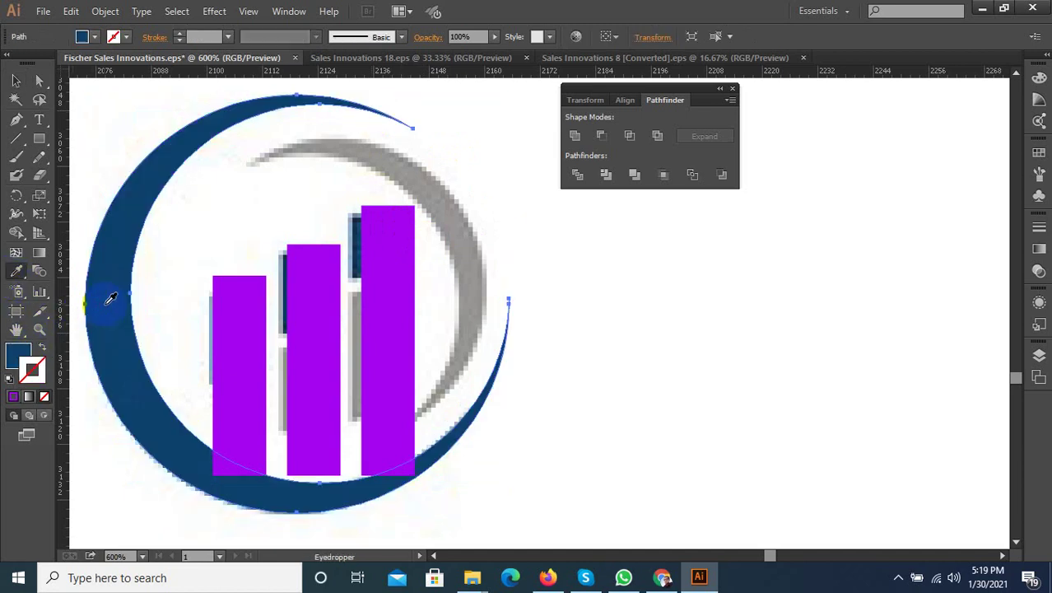
{"action": "left_click", "coordinate": [16, 80]}
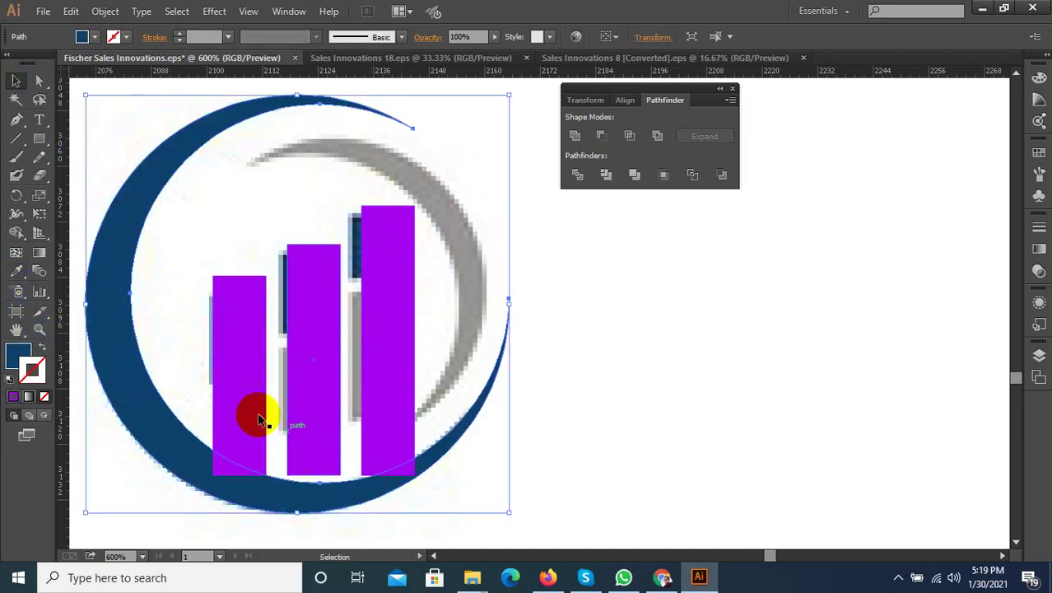
{"action": "left_click", "coordinate": [17, 121]}
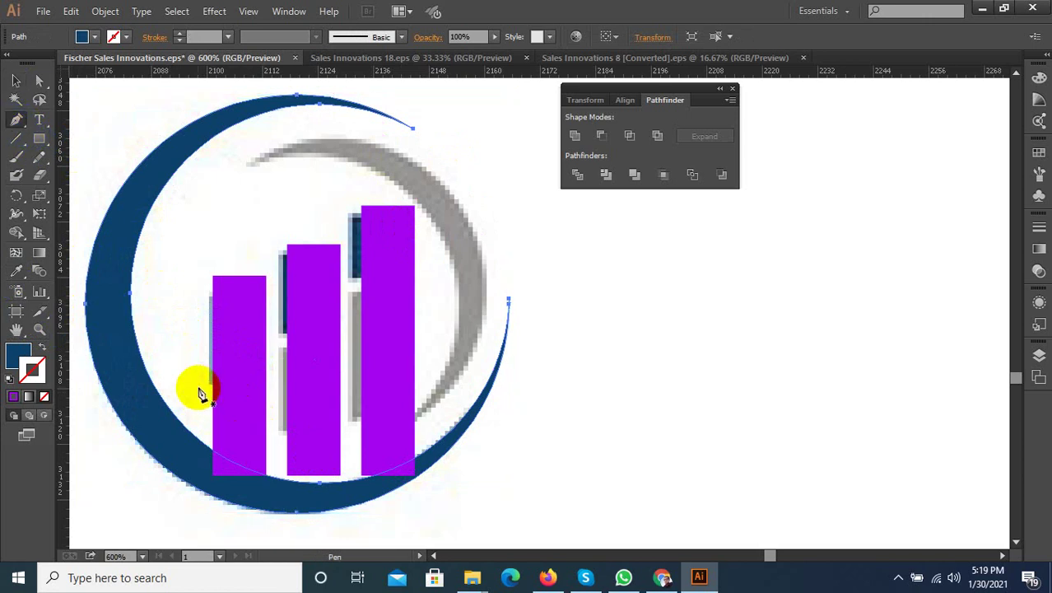
Step: Select all three purple bars and swap fill and stroke, making them unfilled purple outlines
{"action": "left_click", "coordinate": [72, 205], "text": "ctrl"}
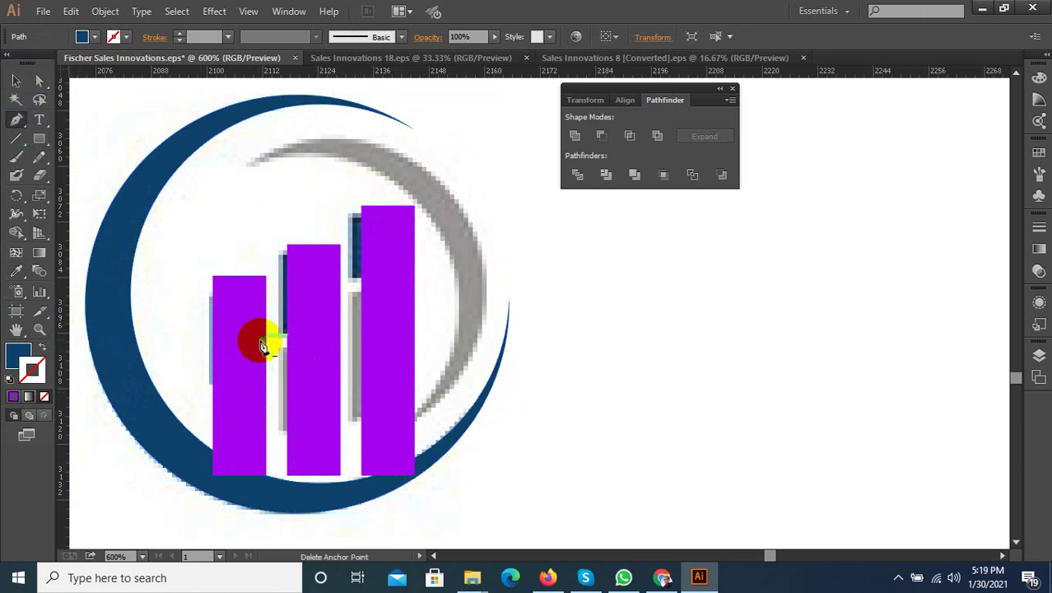
{"action": "key", "text": "v"}
{"action": "left_click", "coordinate": [247, 287]}
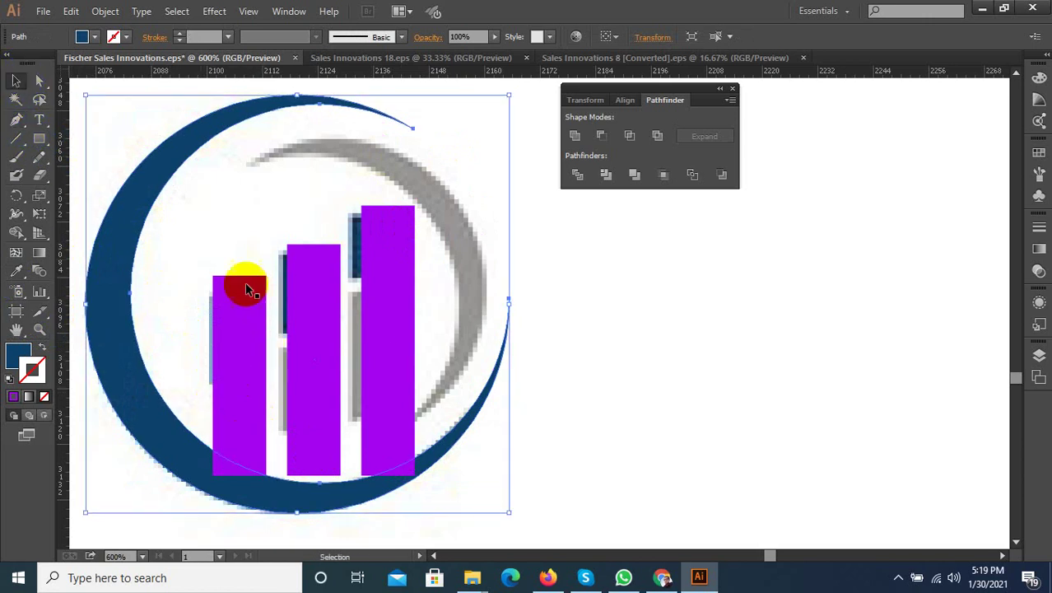
{"action": "left_click", "coordinate": [312, 300], "text": "shift"}
{"action": "left_click", "coordinate": [375, 280], "text": "shift"}
{"action": "left_click", "coordinate": [42, 346]}
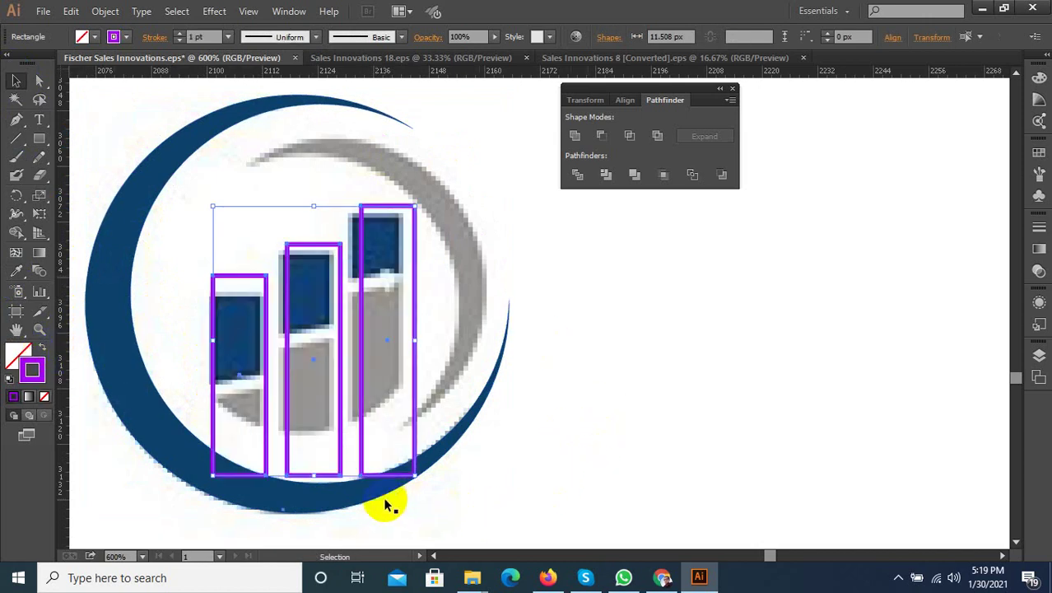
{"action": "left_click", "coordinate": [654, 581]}
{"action": "left_click", "coordinate": [898, 577]}
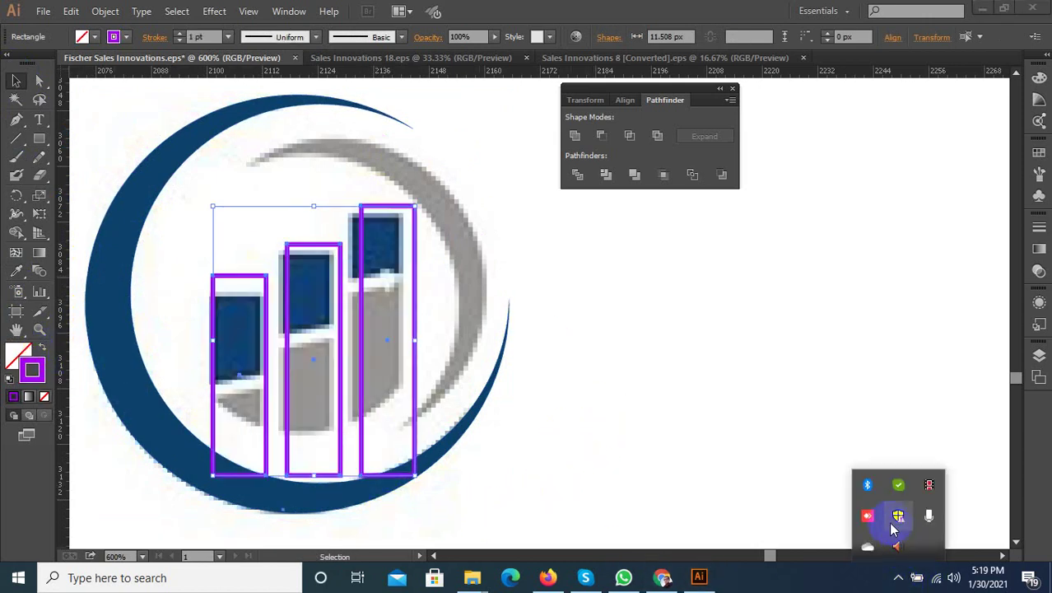
{"action": "scroll", "coordinate": [188, 422], "scroll_direction": "up", "scroll_amount": 1}
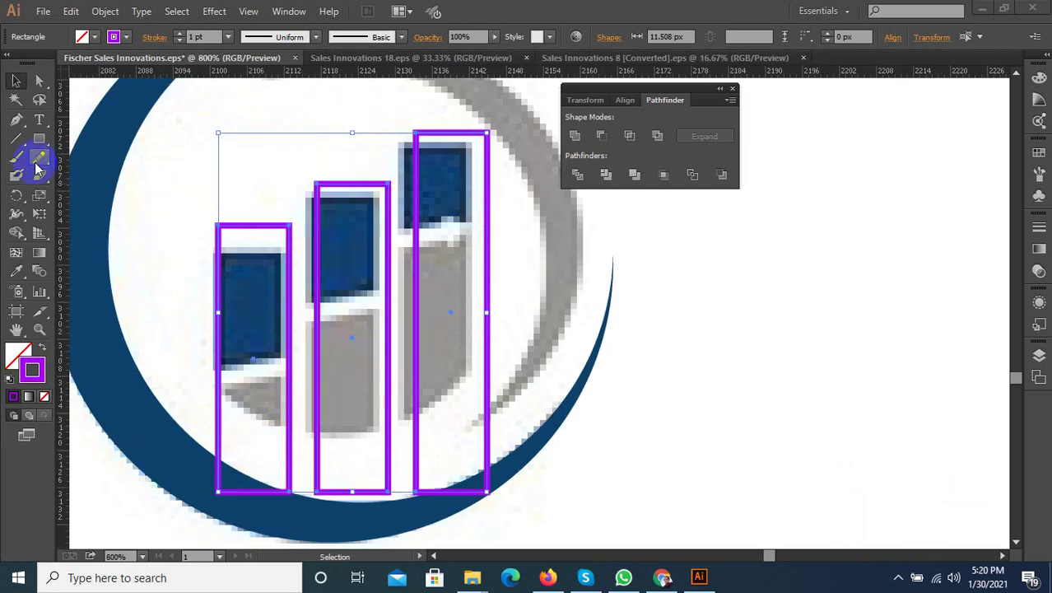
Step: With the Pen tool, trace the zigzag's upper edge stepping up from the first bar to the third
{"action": "left_click", "coordinate": [17, 120]}
{"action": "scroll", "coordinate": [252, 393], "scroll_direction": "up", "scroll_amount": 1}
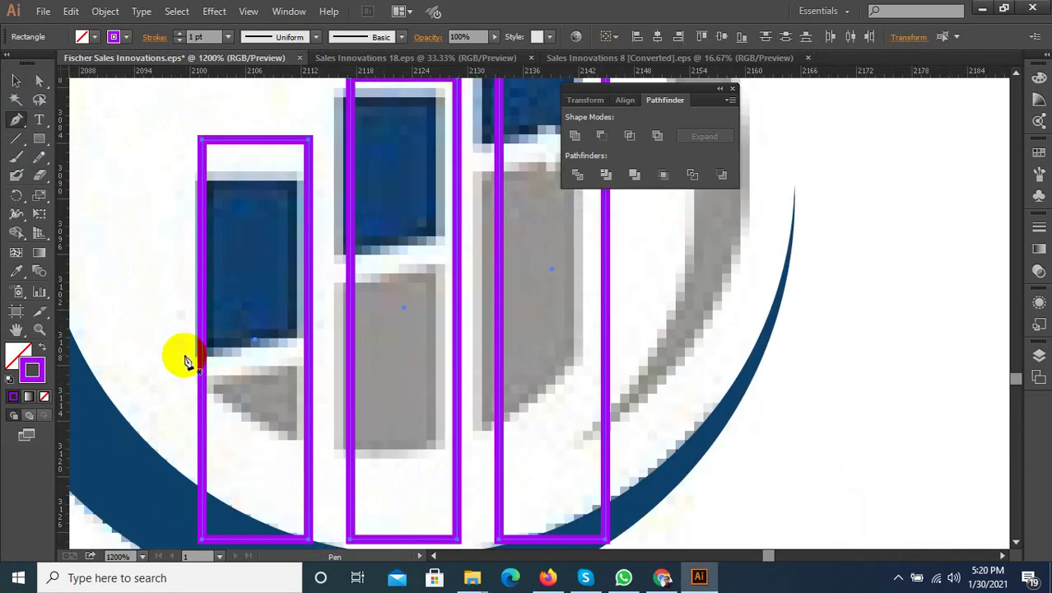
{"action": "left_click", "coordinate": [182, 354]}
{"action": "left_click", "coordinate": [322, 336]}
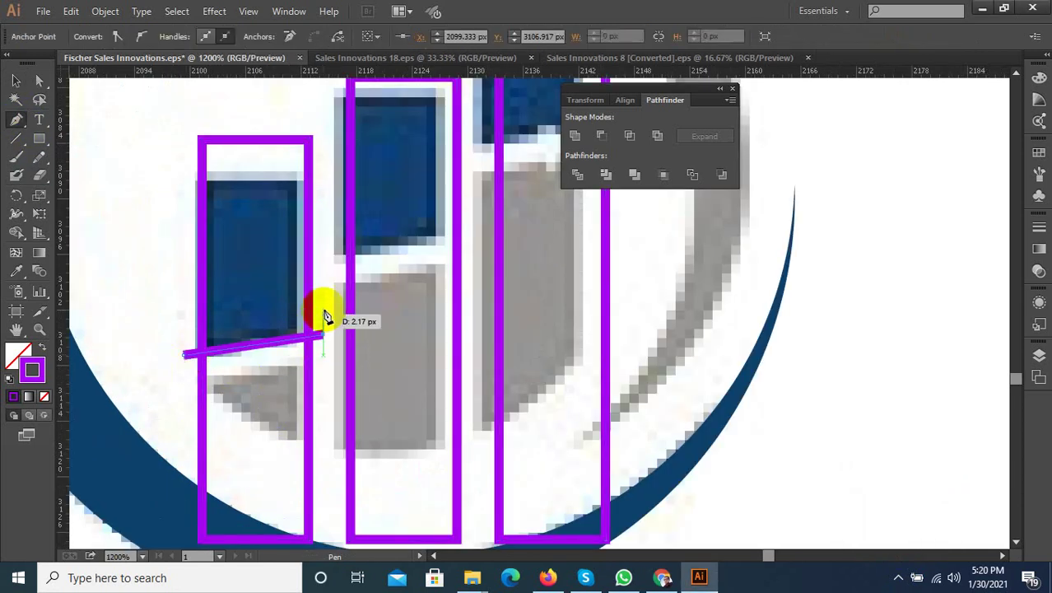
{"action": "left_click", "coordinate": [329, 256]}
{"action": "scroll", "coordinate": [315, 354], "scroll_direction": "down", "scroll_amount": 1}
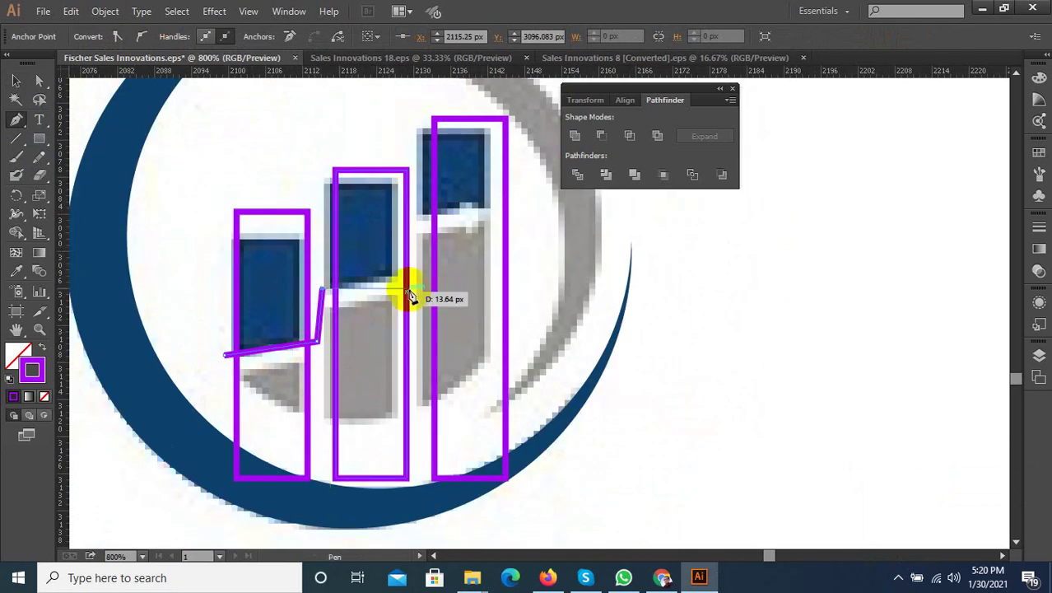
{"action": "scroll", "coordinate": [418, 280], "scroll_direction": "up", "scroll_amount": 1}
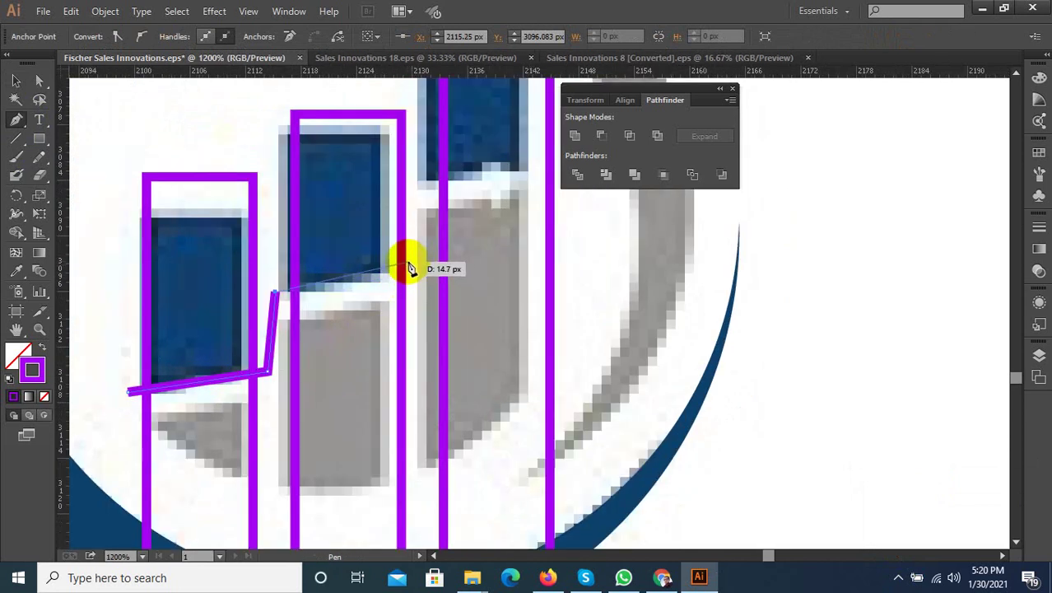
{"action": "left_click", "coordinate": [409, 261]}
{"action": "scroll", "coordinate": [411, 223], "scroll_direction": "down", "scroll_amount": 1}
{"action": "scroll", "coordinate": [417, 216], "scroll_direction": "up", "scroll_amount": 1}
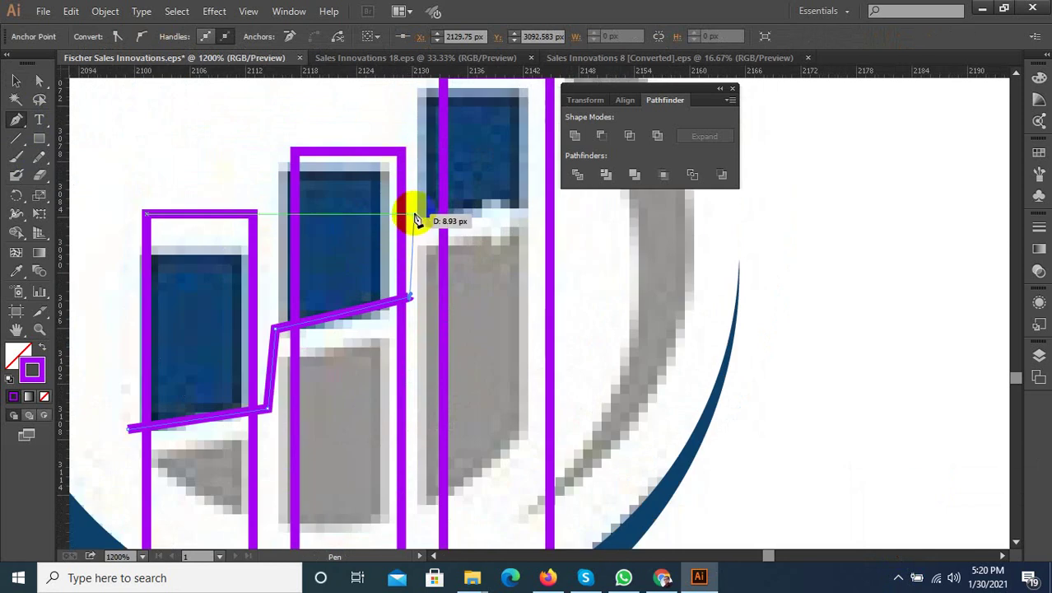
{"action": "left_click", "coordinate": [414, 210]}
{"action": "scroll", "coordinate": [416, 212], "scroll_direction": "down", "scroll_amount": 1}
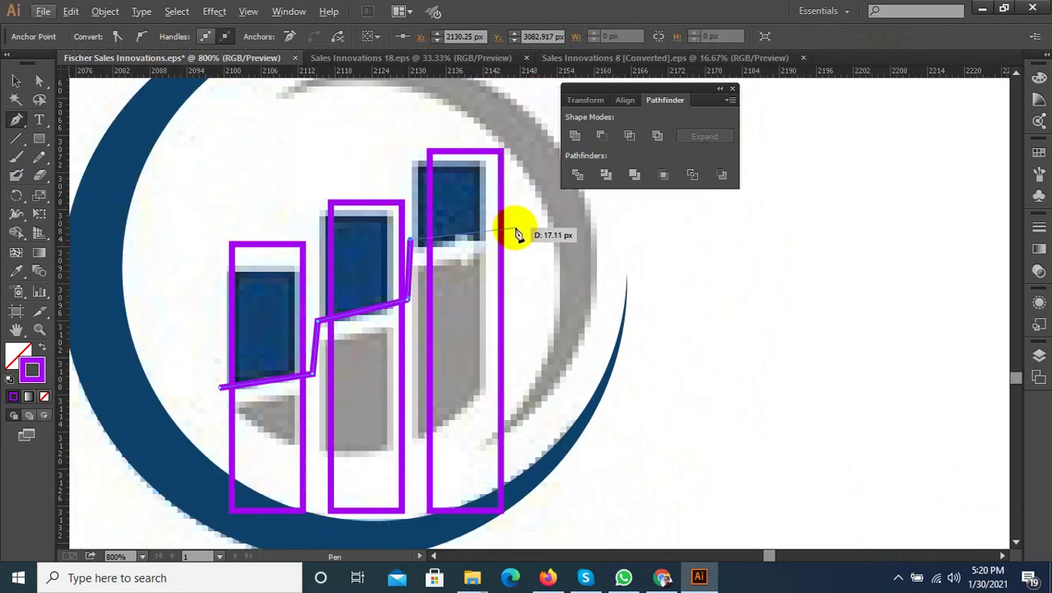
{"action": "left_click", "coordinate": [462, 234]}
{"action": "scroll", "coordinate": [464, 232], "scroll_direction": "up", "scroll_amount": 1}
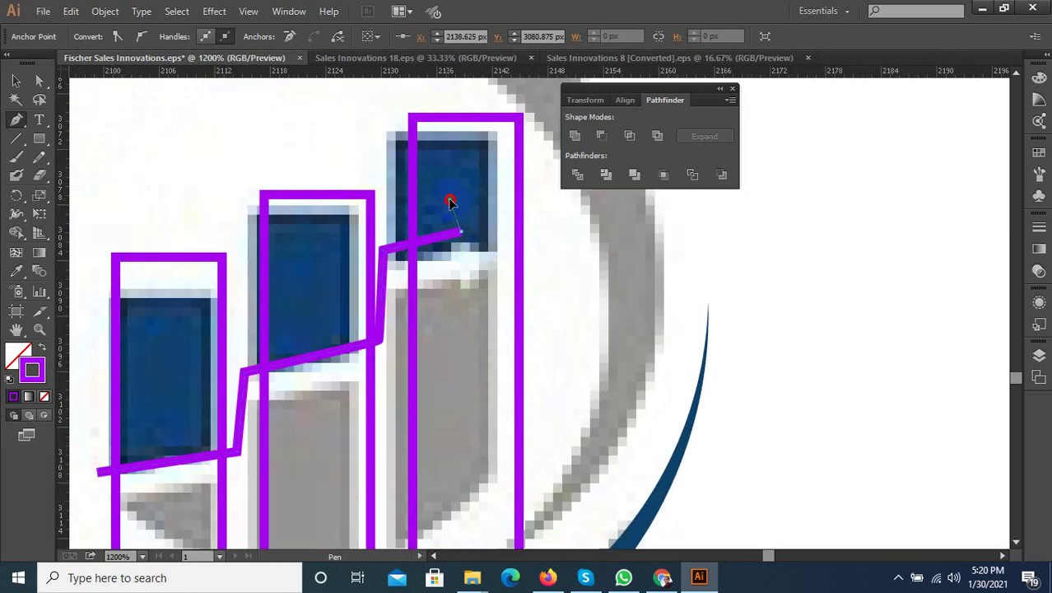
Step: Draw the arrowhead at the tallest bar and the lower edge back left, closing the arrow path
{"action": "left_click", "coordinate": [449, 199]}
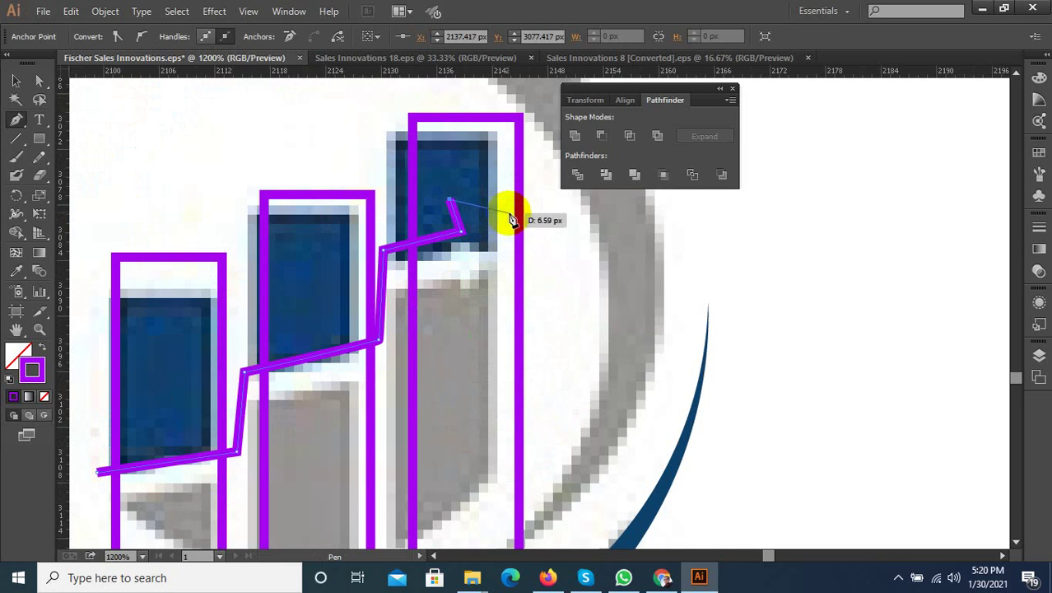
{"action": "left_click", "coordinate": [509, 213]}
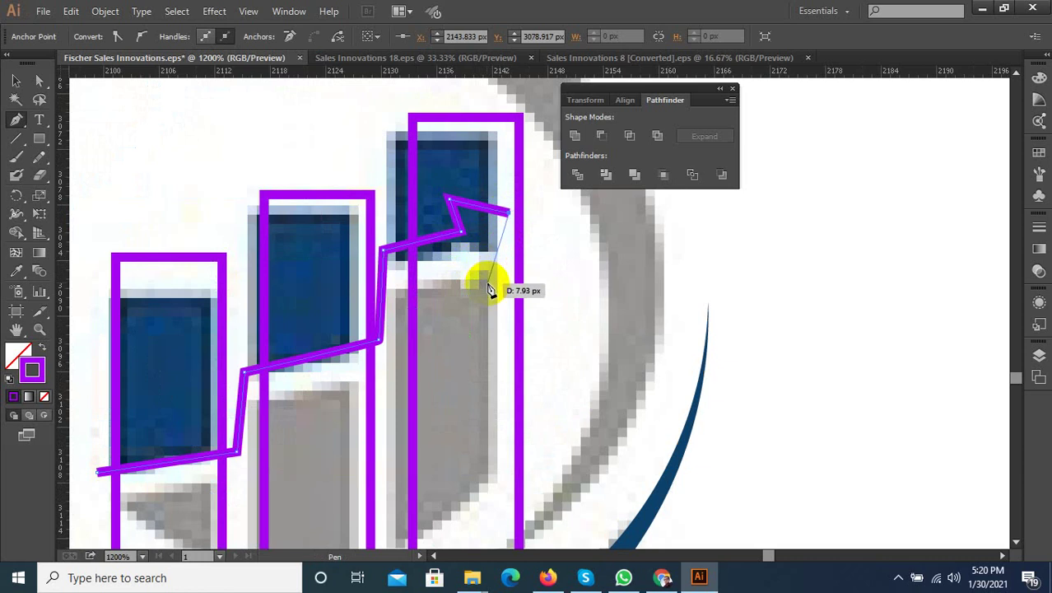
{"action": "left_click", "coordinate": [488, 270]}
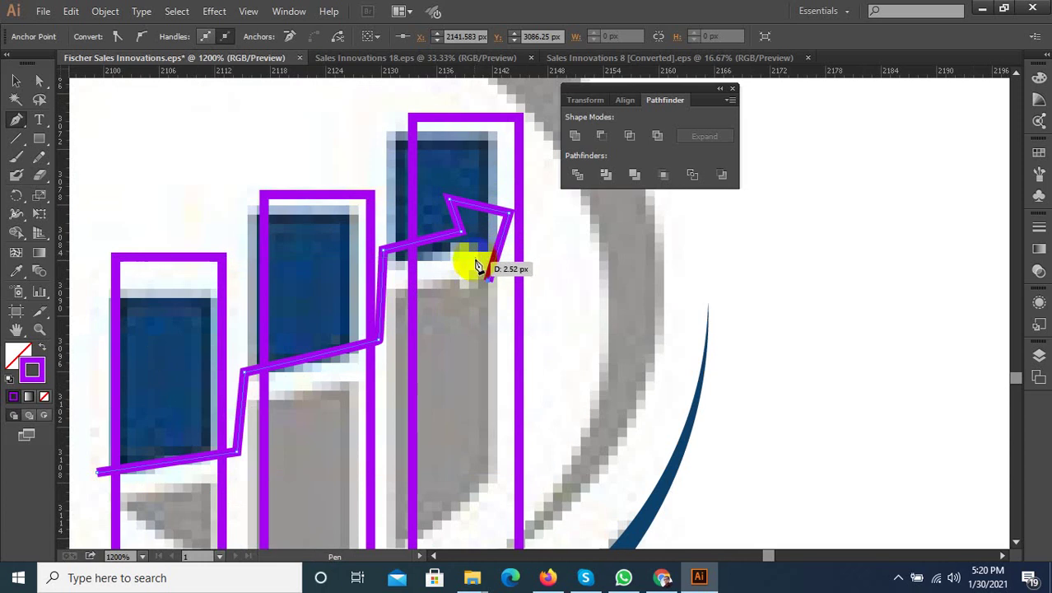
{"action": "left_click", "coordinate": [477, 262]}
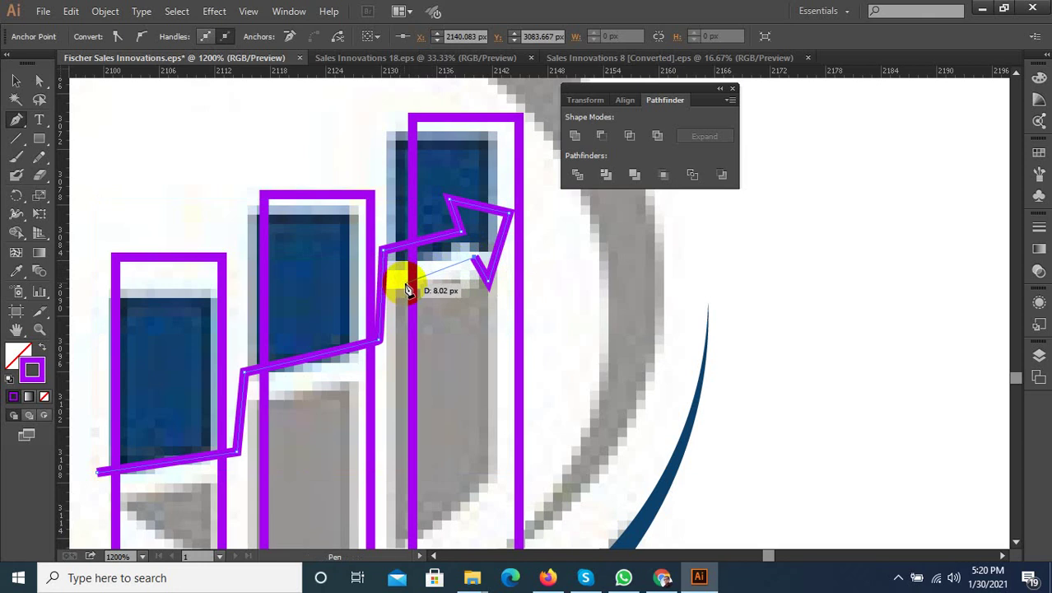
{"action": "left_click", "coordinate": [405, 282]}
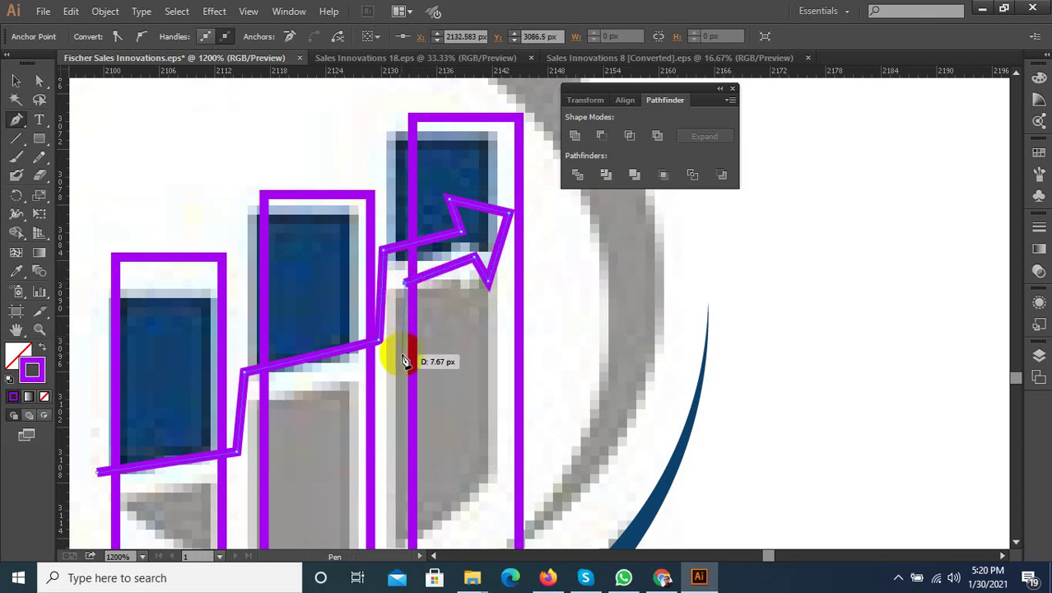
{"action": "left_click", "coordinate": [405, 363]}
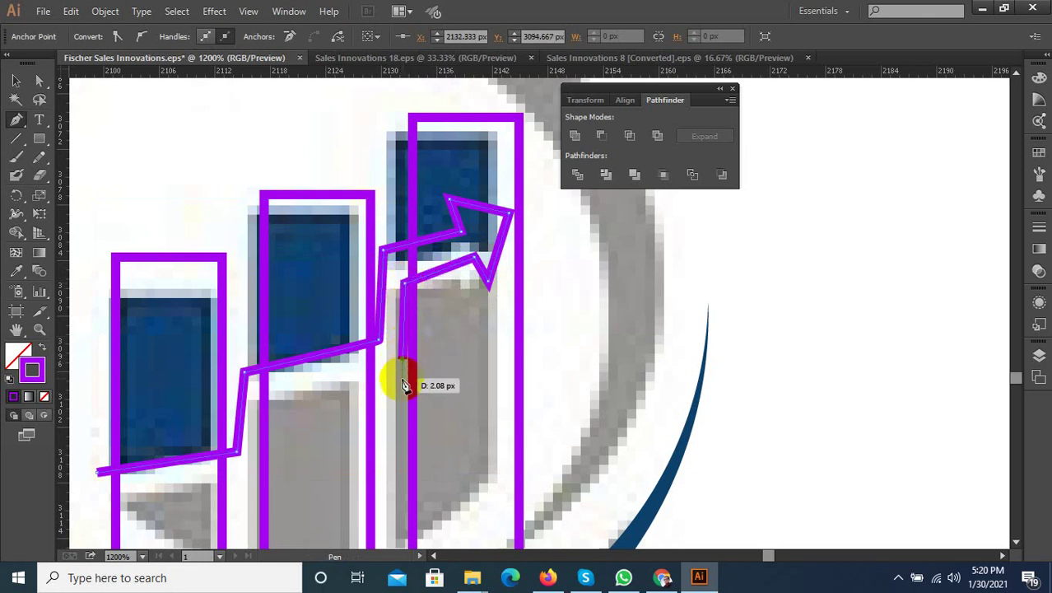
{"action": "left_click", "coordinate": [401, 380]}
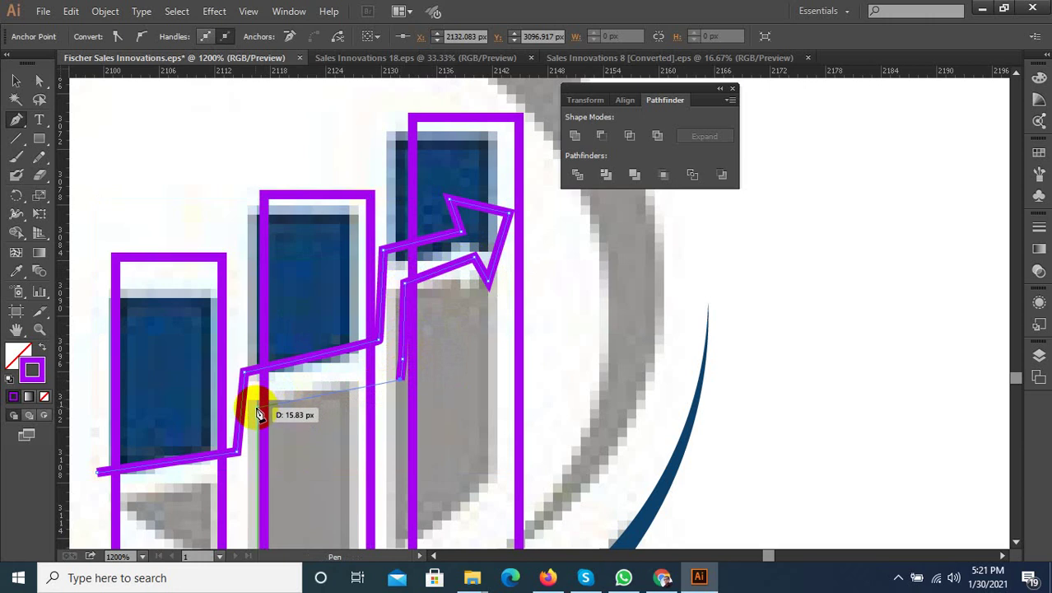
{"action": "left_click", "coordinate": [253, 411]}
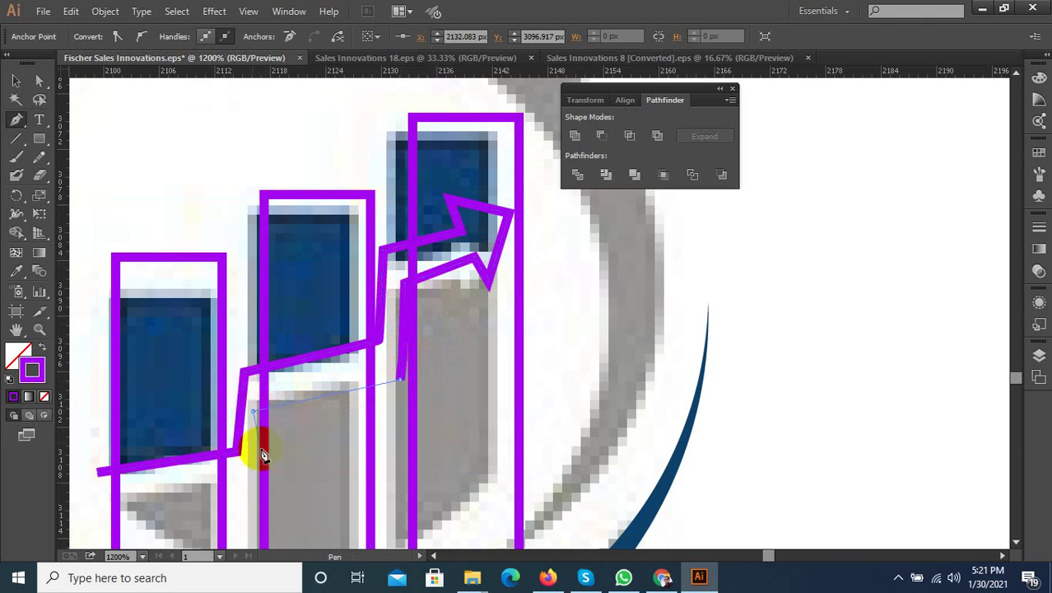
{"action": "left_click", "coordinate": [250, 495]}
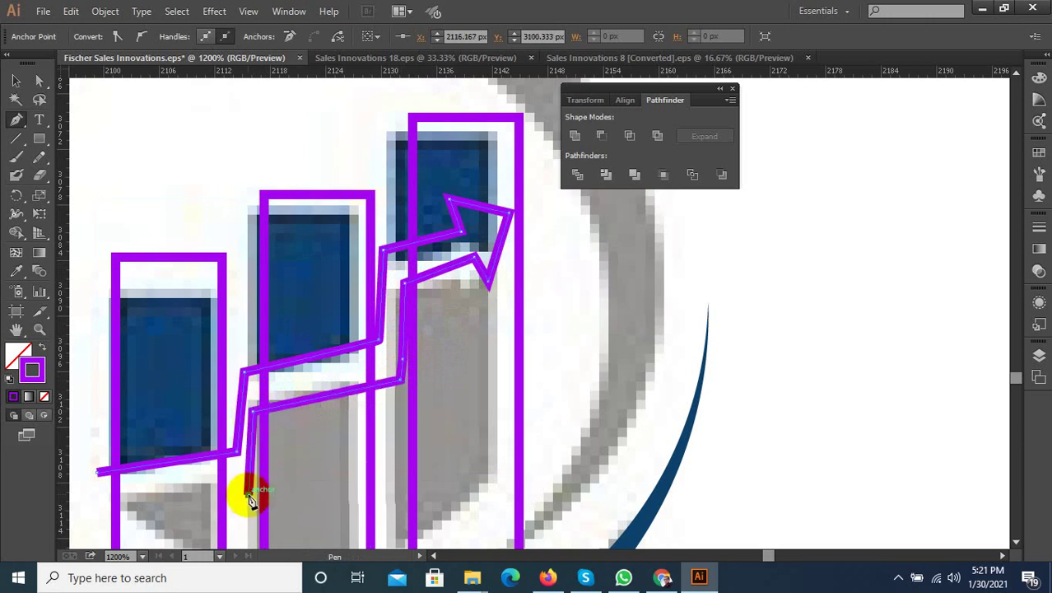
{"action": "left_click", "coordinate": [91, 511]}
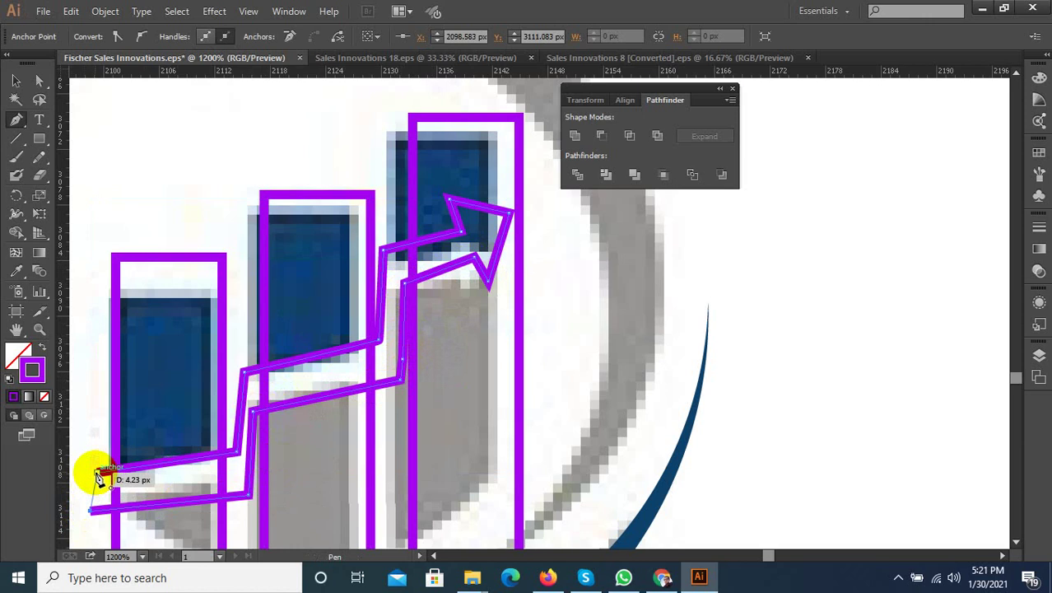
{"action": "left_click", "coordinate": [97, 473]}
{"action": "scroll", "coordinate": [243, 173], "scroll_direction": "down", "scroll_amount": 2}
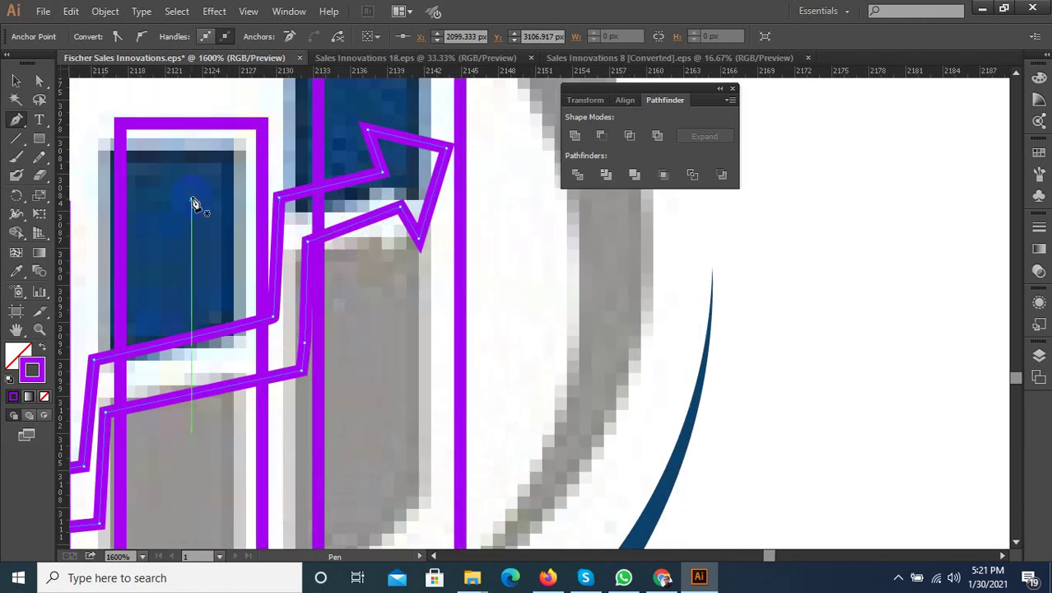
Step: Refine the arrowhead's notch and neighbouring anchors with the Direct Selection tool
{"action": "left_click", "coordinate": [39, 80]}
{"action": "scroll", "coordinate": [355, 164], "scroll_direction": "up", "scroll_amount": 1}
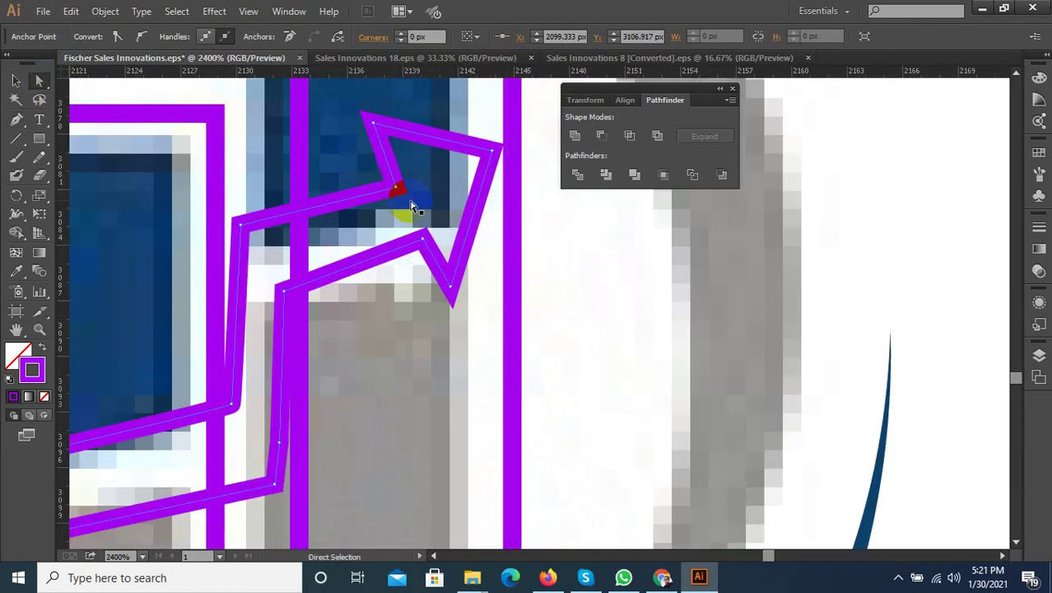
{"action": "left_click", "coordinate": [395, 188]}
{"action": "left_click_drag", "start_coordinate": [397, 190], "coordinate": [387, 195]}
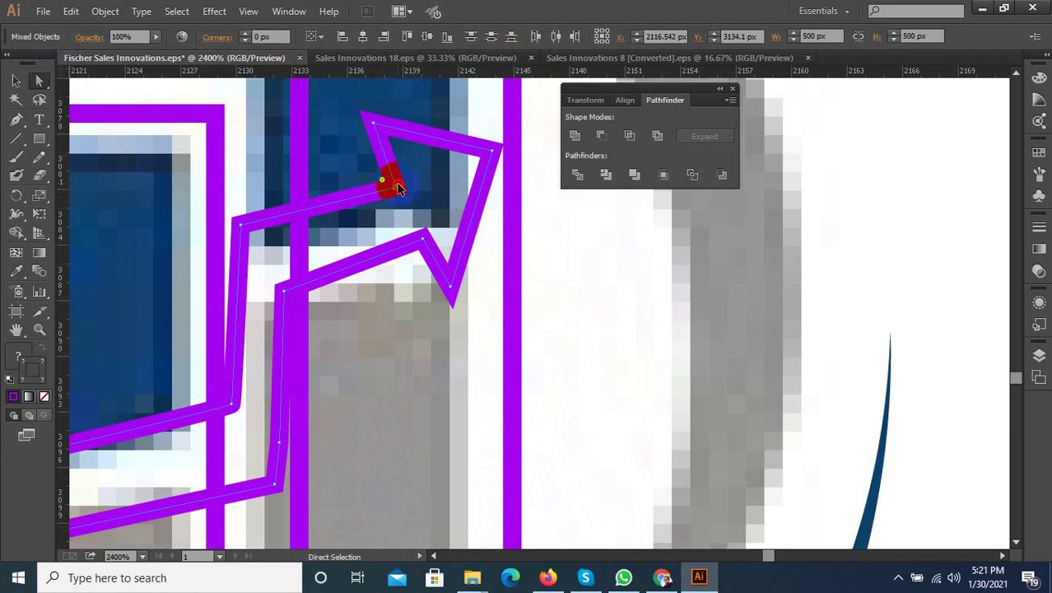
{"action": "left_click_drag", "start_coordinate": [397, 185], "coordinate": [383, 173]}
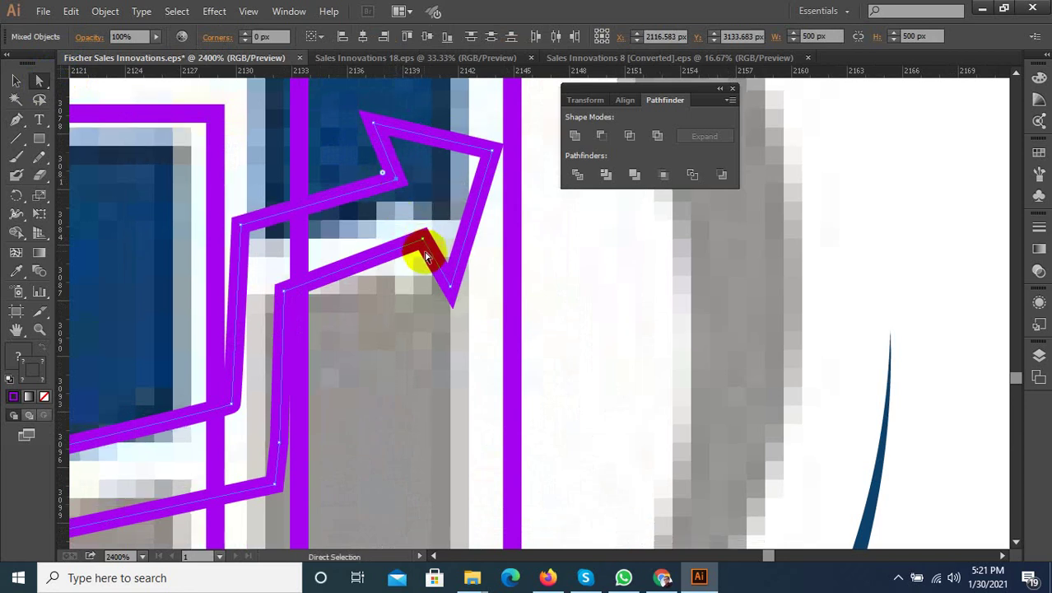
{"action": "scroll", "coordinate": [459, 314], "scroll_direction": "down", "scroll_amount": 3, "text": "alt"}
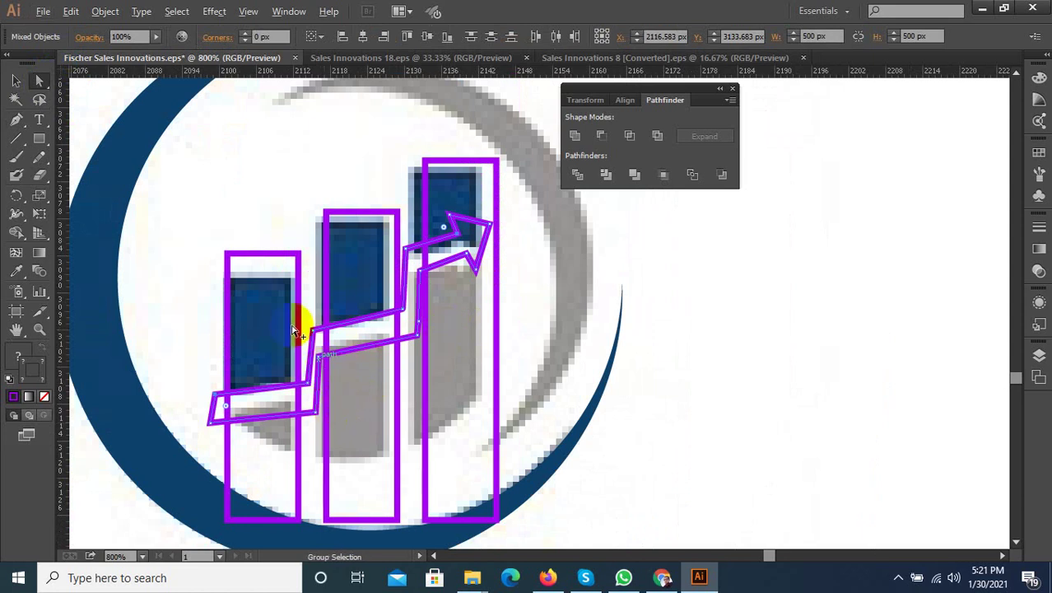
Step: Divide the three bars and the arrow outline with Pathfinder and ungroup the pieces
{"action": "left_click", "coordinate": [15, 80]}
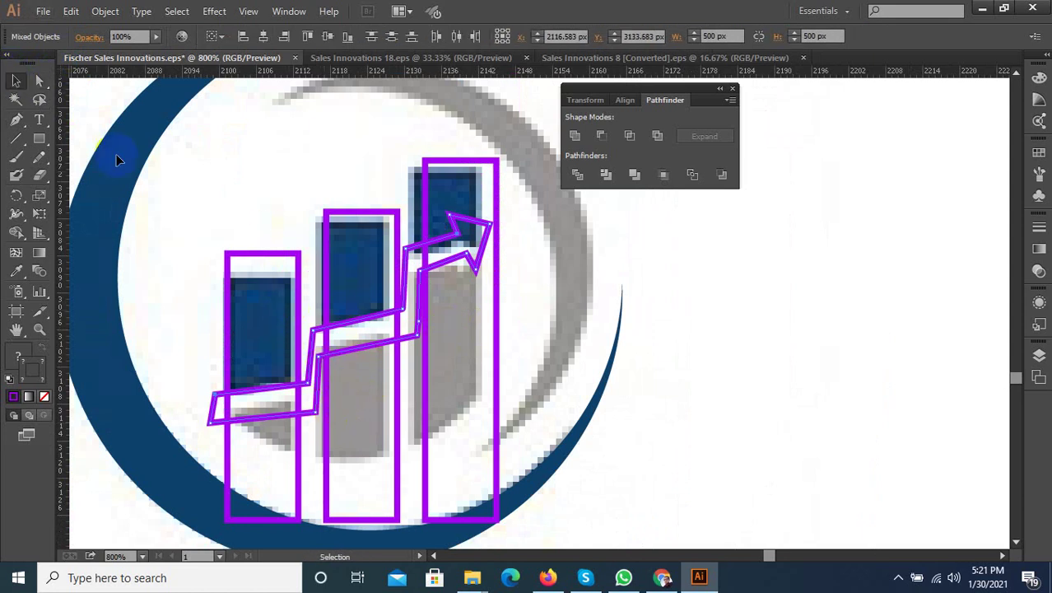
{"action": "left_click", "coordinate": [294, 261]}
{"action": "left_click", "coordinate": [325, 216], "text": "shift"}
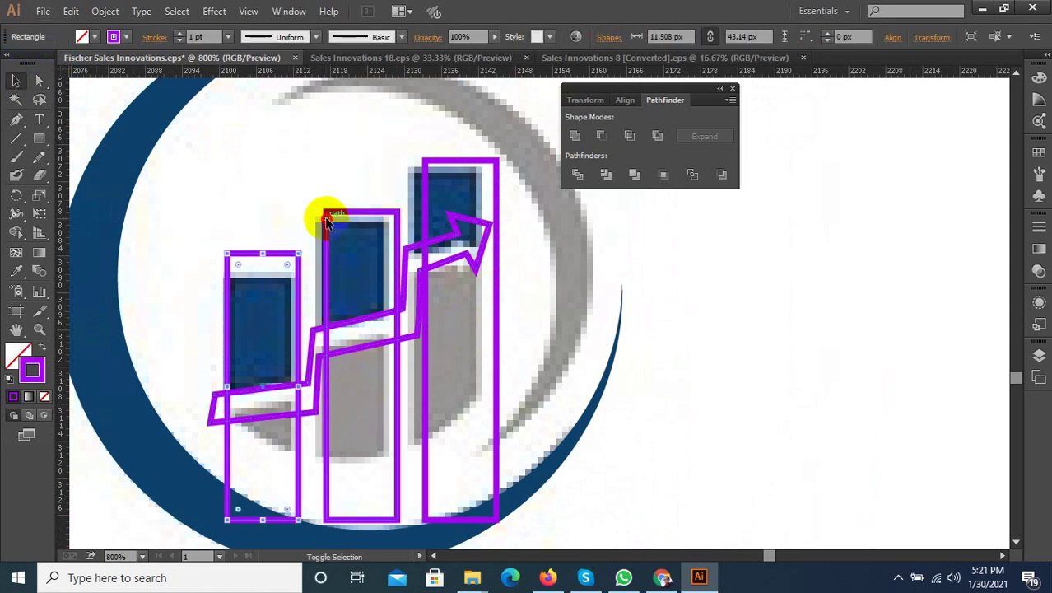
{"action": "left_click", "coordinate": [422, 177], "text": "shift"}
{"action": "left_click", "coordinate": [440, 242], "text": "shift"}
{"action": "scroll", "coordinate": [331, 328], "scroll_direction": "down", "scroll_amount": 2}
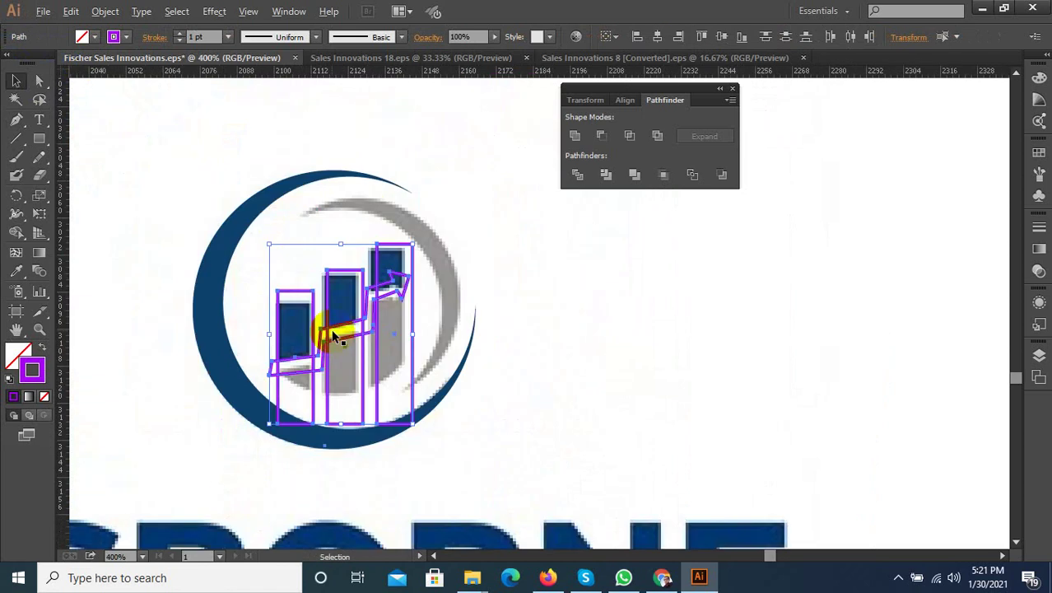
{"action": "left_click", "coordinate": [577, 174]}
{"action": "right_click", "coordinate": [385, 278]}
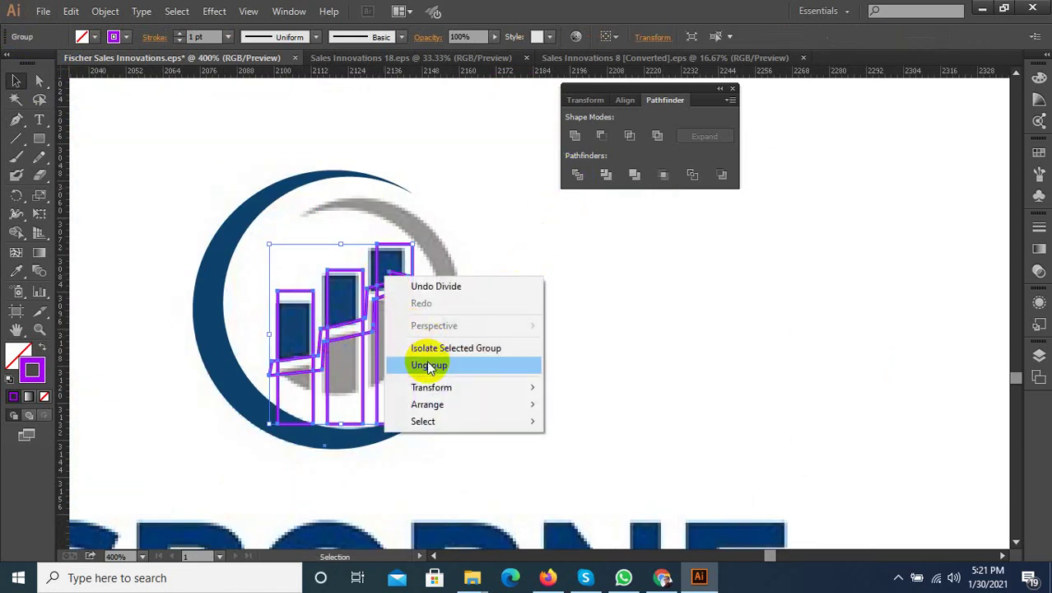
{"action": "left_click", "coordinate": [429, 364]}
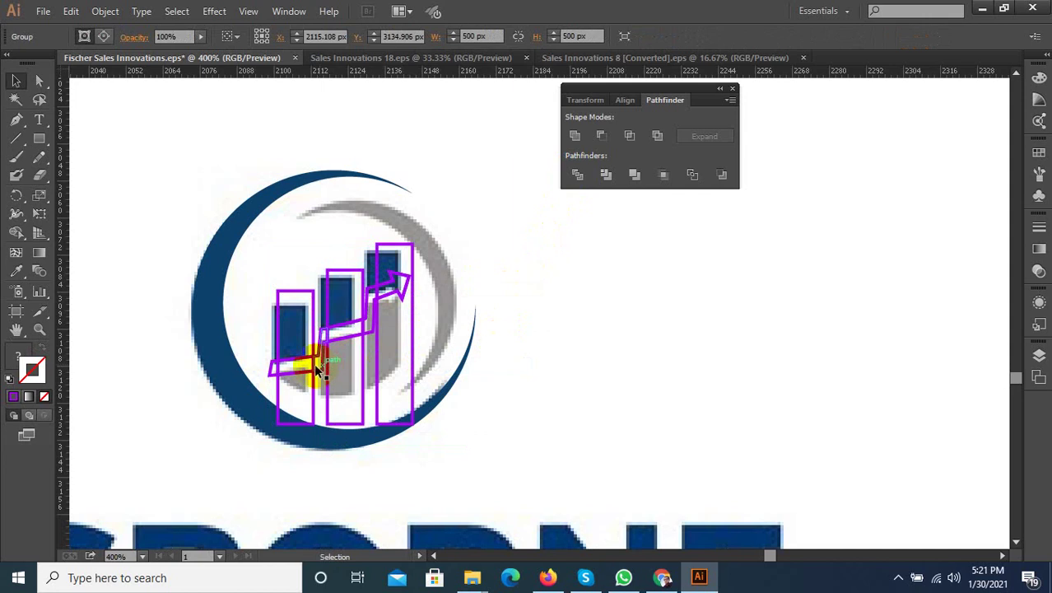
Step: Delete the stray scrap at the arrow's left end and the leftover arrow pieces inside the bars
{"action": "scroll", "coordinate": [290, 354], "scroll_direction": "up", "scroll_amount": 2}
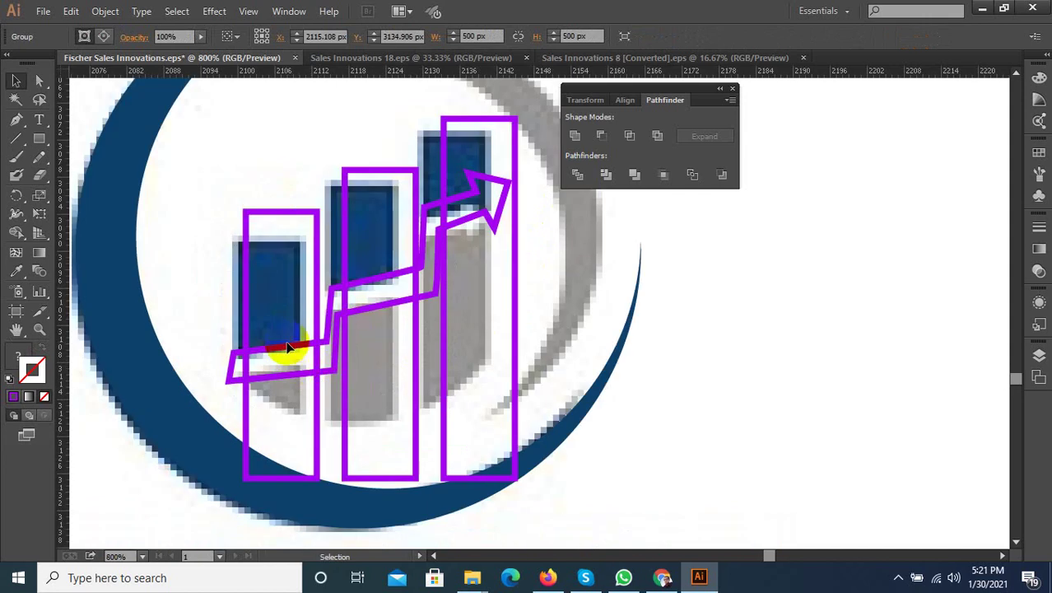
{"action": "left_click", "coordinate": [288, 349]}
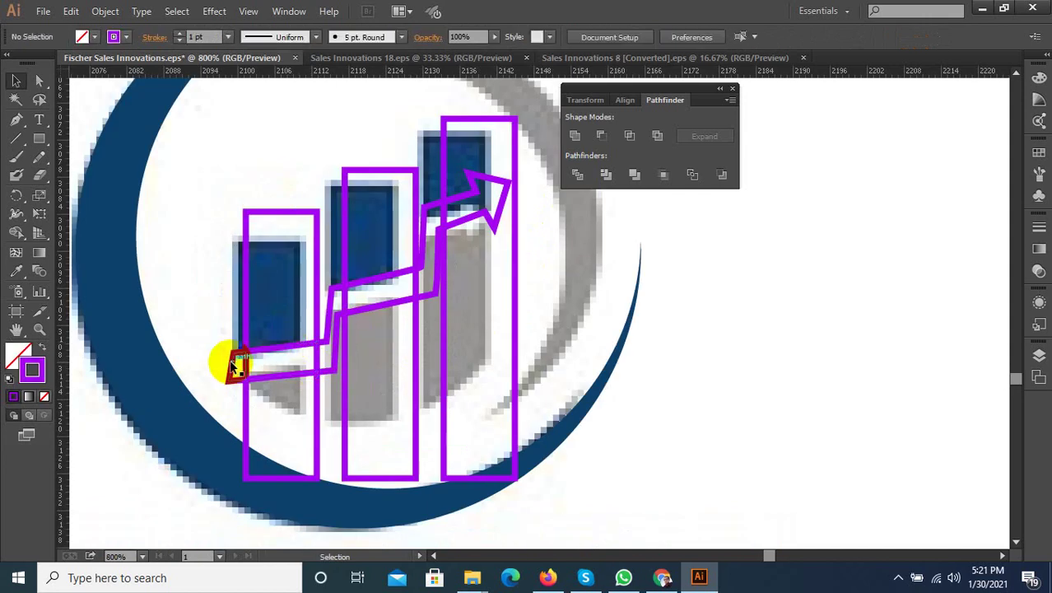
{"action": "left_click", "coordinate": [233, 367]}
{"action": "key", "text": "Delete"}
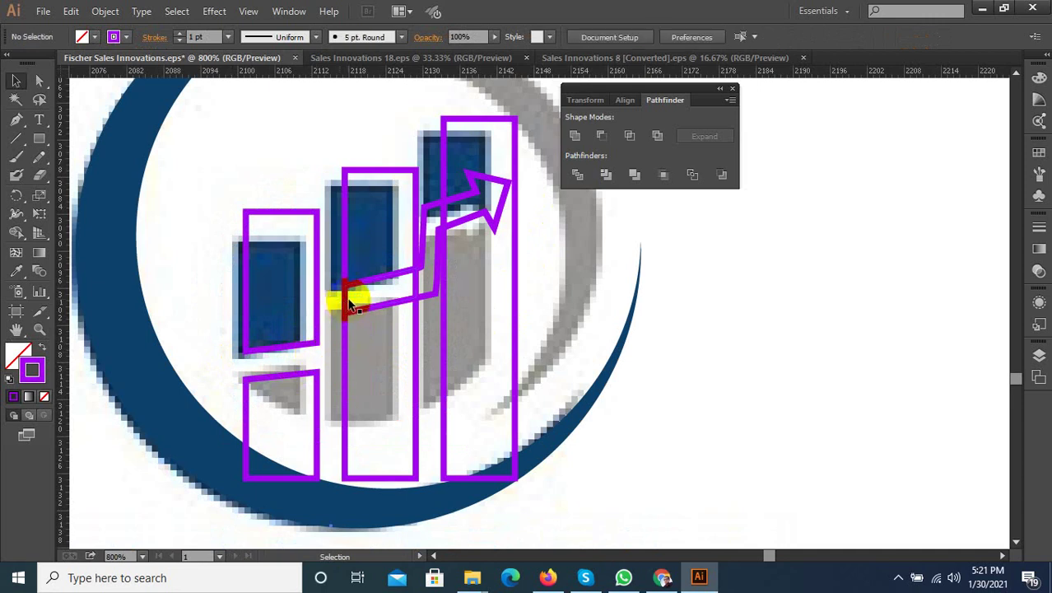
{"action": "mouse_move", "coordinate": [349, 303]}
{"action": "left_mouse_down"}
{"action": "mouse_move", "coordinate": [420, 280]}
{"action": "mouse_move", "coordinate": [453, 228]}
{"action": "mouse_move", "coordinate": [445, 220]}
{"action": "left_mouse_up"}
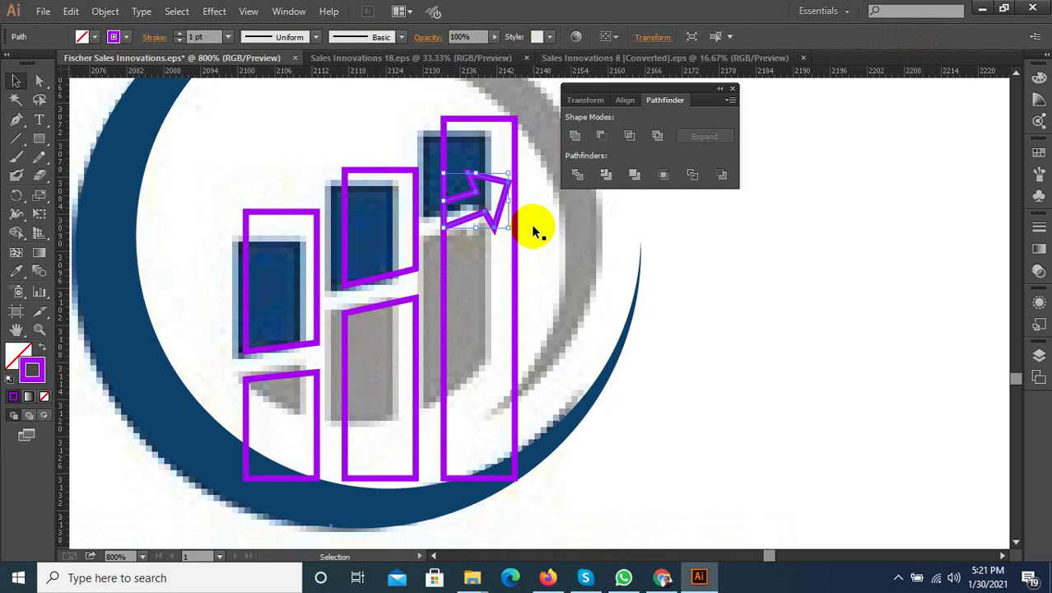
{"action": "key", "text": "ctrl+shift+a"}
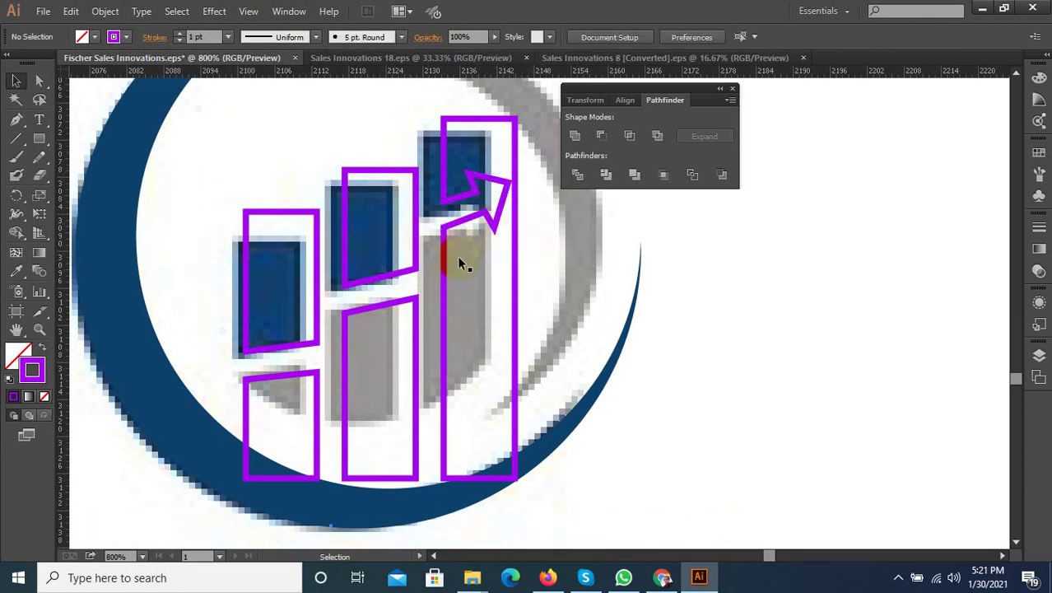
Step: Select the three stepped bar shapes and pick the Eyedropper to sample the crescent's dark blue
{"action": "left_click", "coordinate": [449, 282]}
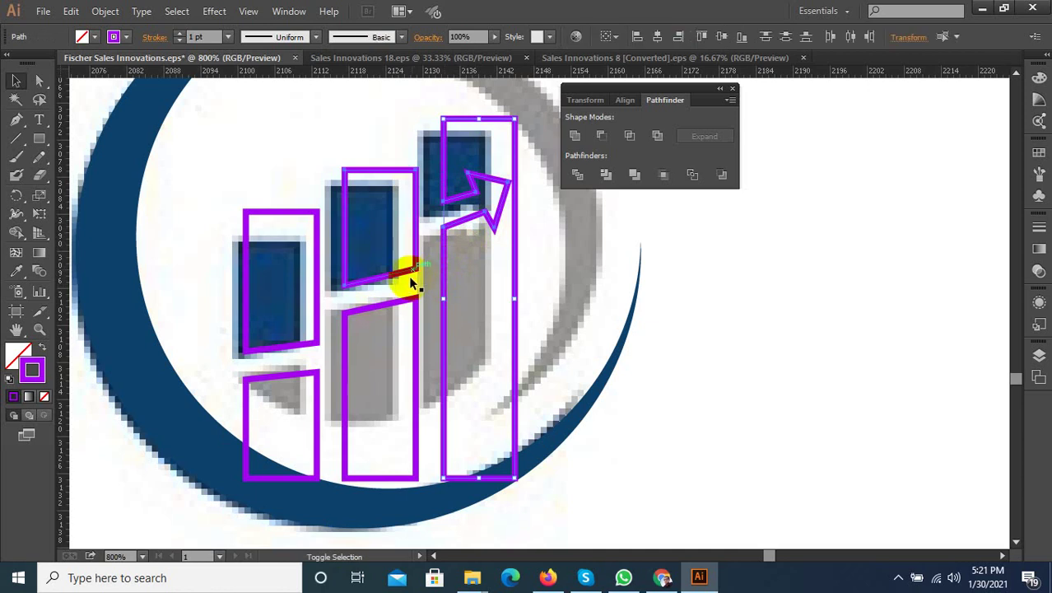
{"action": "left_click", "coordinate": [406, 306], "text": "shift"}
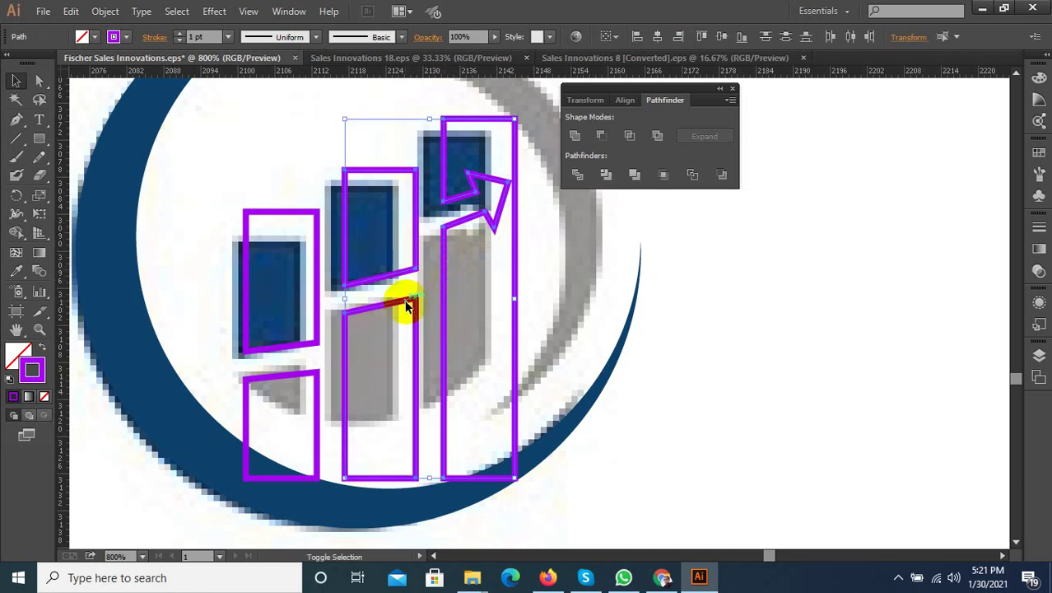
{"action": "left_click", "coordinate": [311, 377], "text": "shift"}
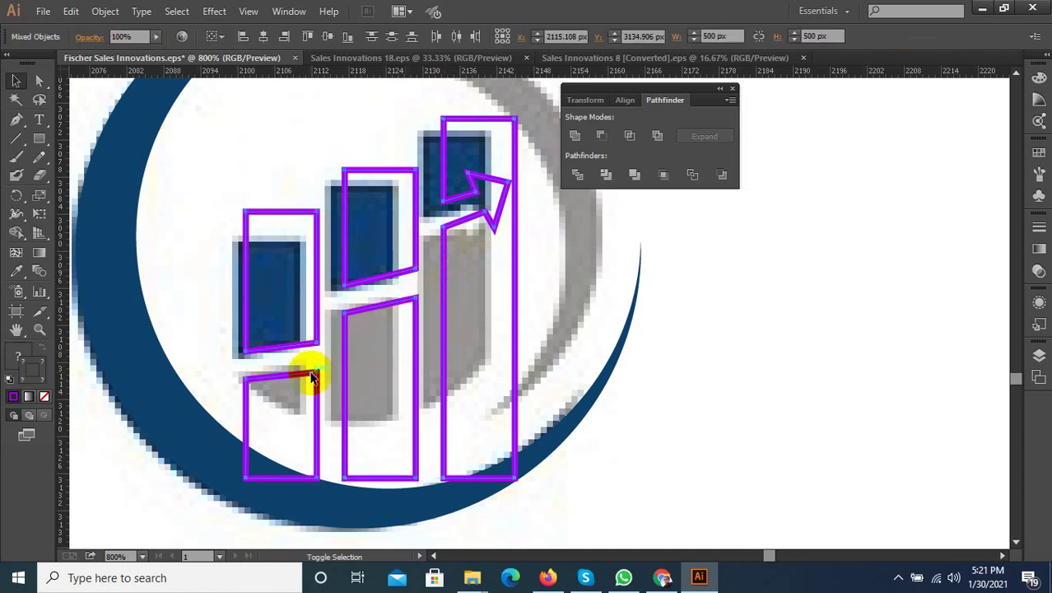
{"action": "left_click", "coordinate": [17, 270]}
Step: Fill the bars with the crescent's dark blue, zoom in on the tallest bar's arrow, and pick the Line Segment tool
{"action": "left_click", "coordinate": [147, 354]}
{"action": "scroll", "coordinate": [335, 395], "scroll_direction": "down", "scroll_amount": 1}
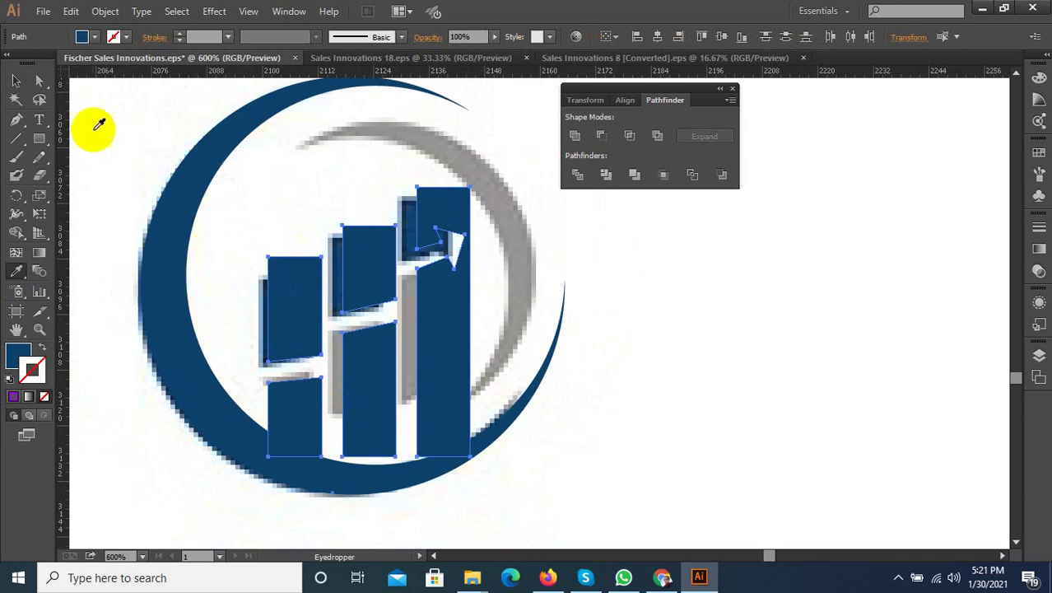
{"action": "left_click", "coordinate": [15, 81]}
{"action": "left_click", "coordinate": [224, 317]}
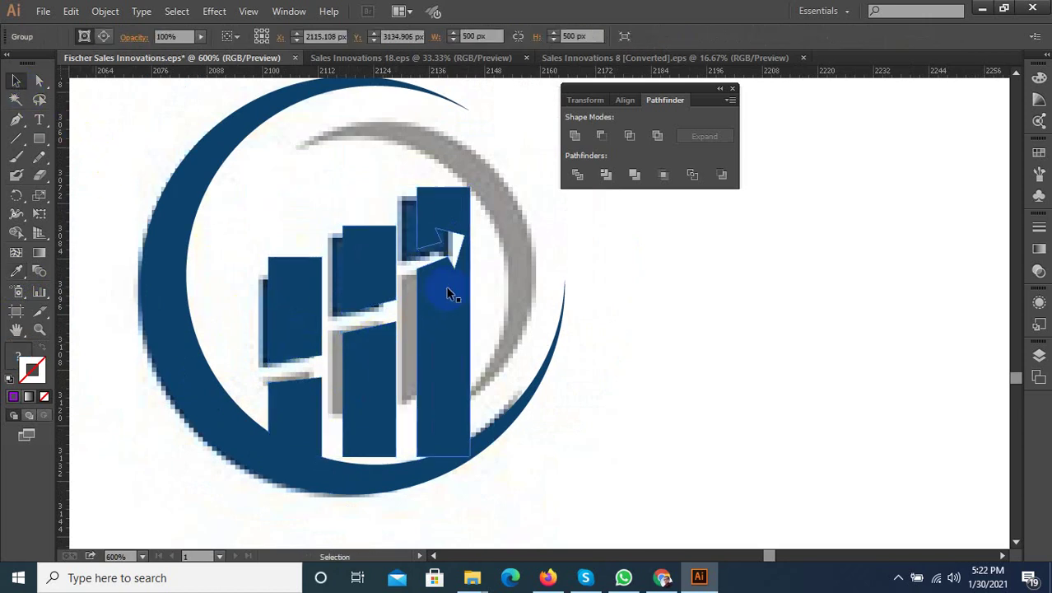
{"action": "scroll", "coordinate": [474, 225], "scroll_direction": "up", "scroll_amount": 2}
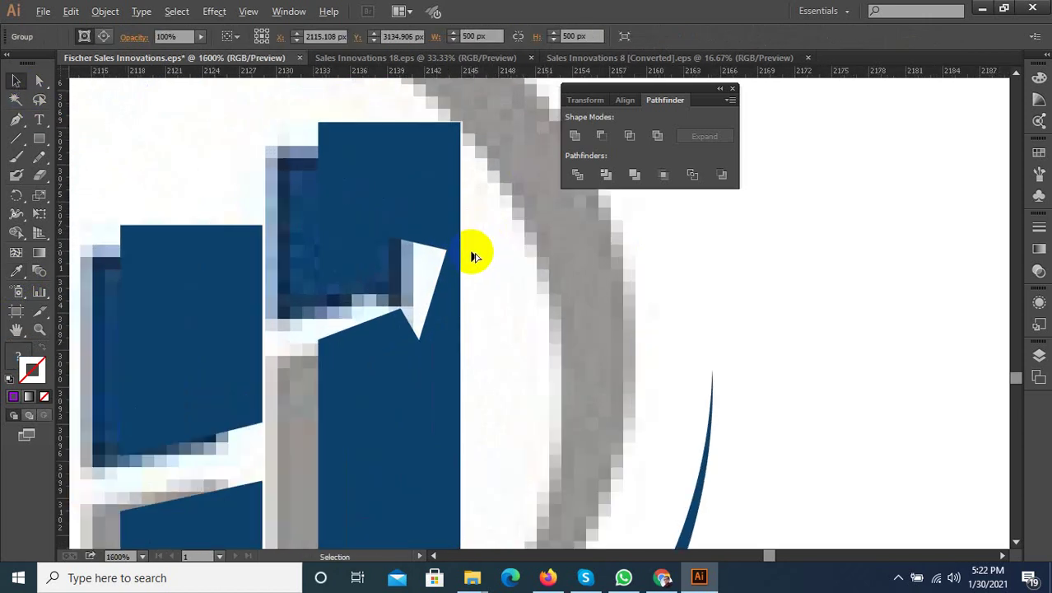
{"action": "scroll", "coordinate": [430, 298], "scroll_direction": "up", "scroll_amount": 1}
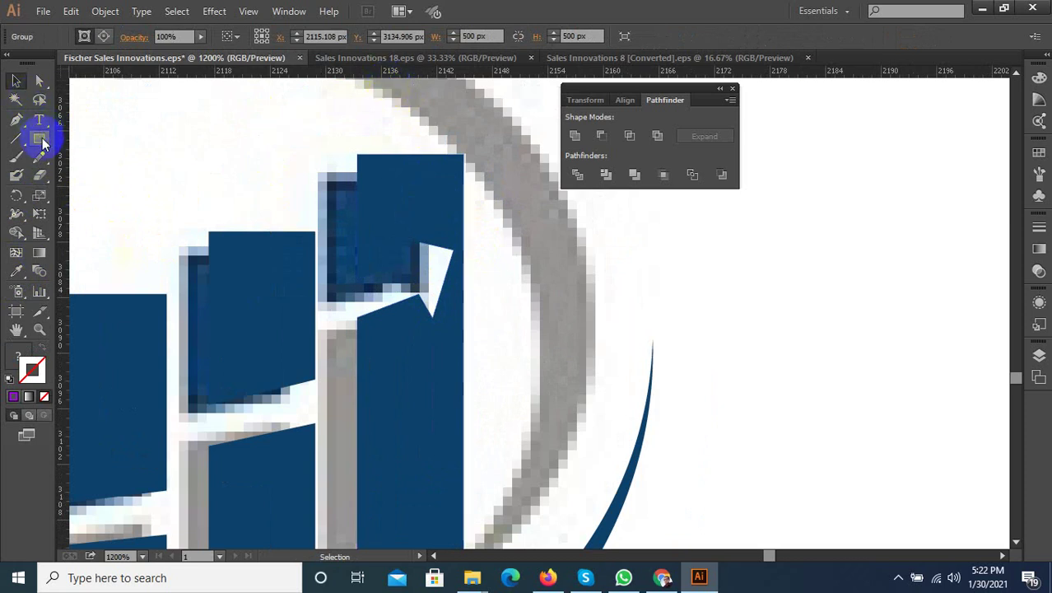
{"action": "left_click", "coordinate": [15, 138]}
{"action": "scroll", "coordinate": [581, 307], "scroll_direction": "up", "scroll_amount": 1}
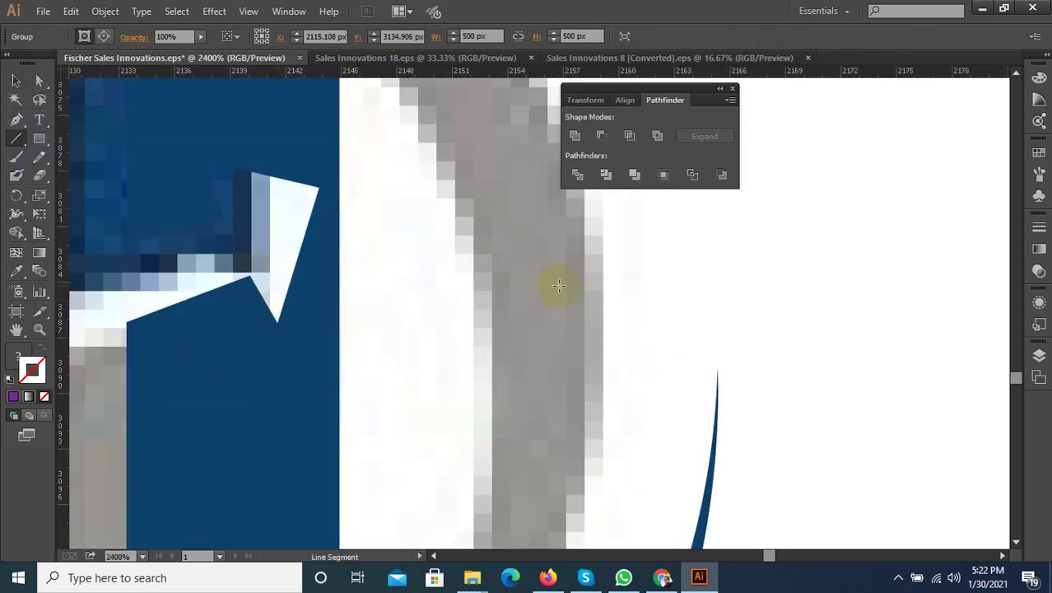
Step: Draw a cutting line from the tallest bar's arrow tip, then Divide and ungroup the bar
{"action": "left_click", "coordinate": [317, 188]}
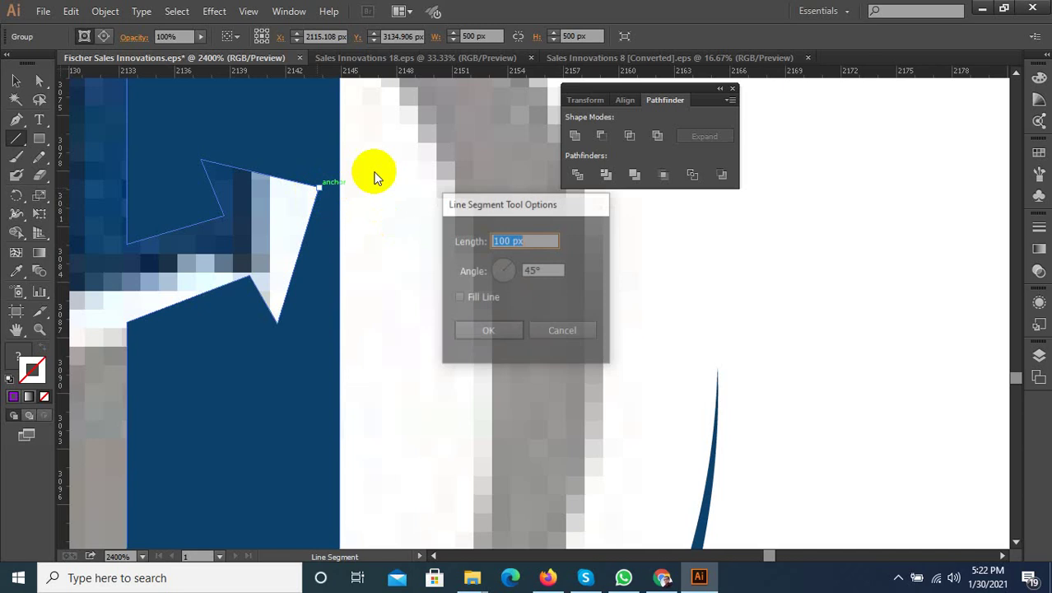
{"action": "left_click", "coordinate": [546, 333]}
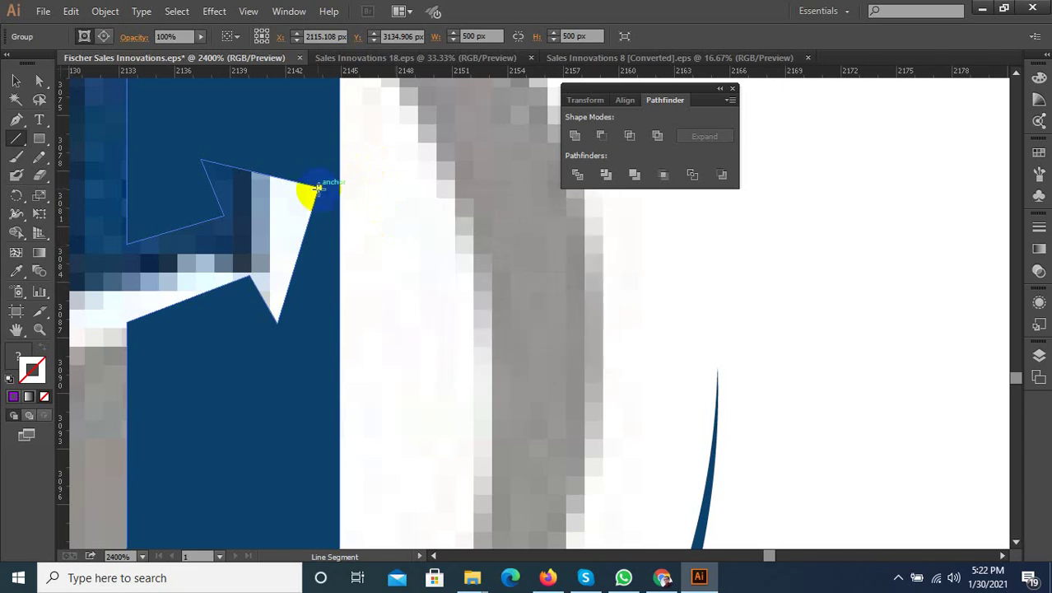
{"action": "mouse_move", "coordinate": [317, 188]}
{"action": "left_mouse_down"}
{"action": "mouse_move", "coordinate": [415, 160]}
{"action": "mouse_move", "coordinate": [278, 129]}
{"action": "left_mouse_up"}
{"action": "left_click", "coordinate": [20, 73]}
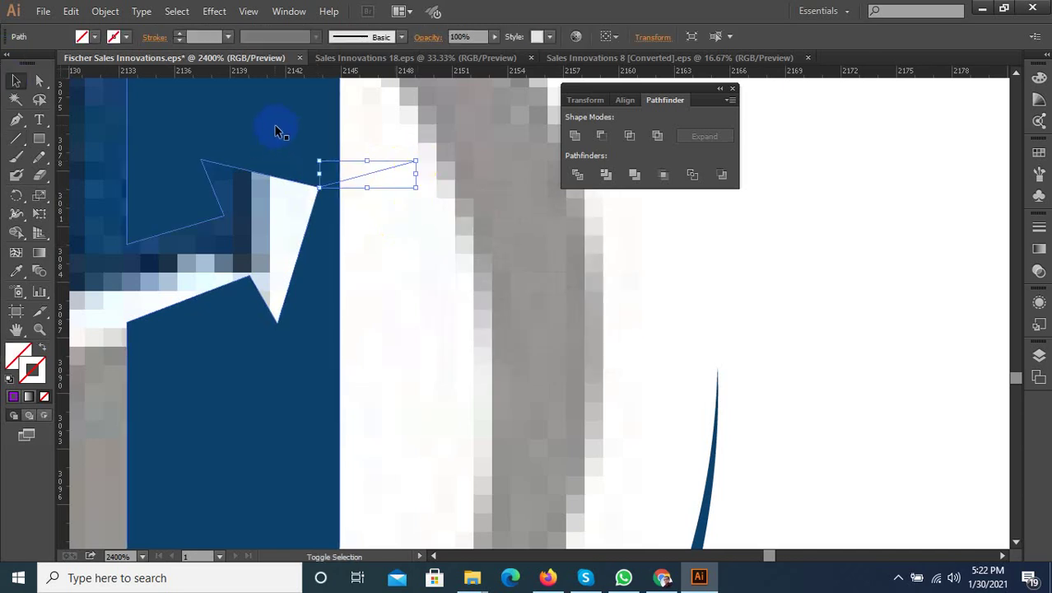
{"action": "left_click", "coordinate": [575, 178]}
{"action": "right_click", "coordinate": [339, 193]}
{"action": "left_click", "coordinate": [434, 282]}
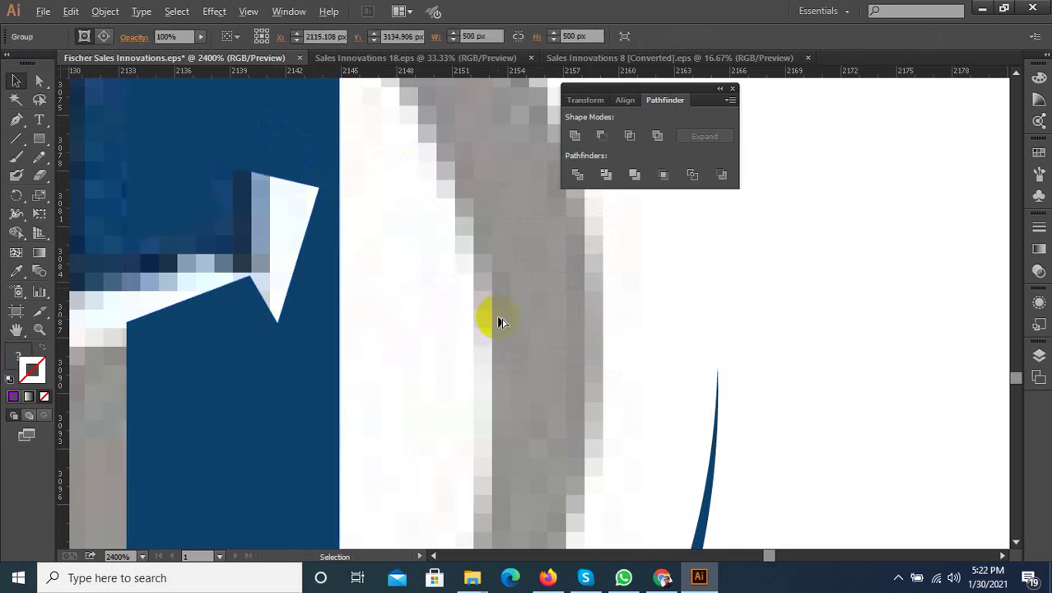
Step: Select the three upper bar pieces, including the left bar's upper piece
{"action": "scroll", "coordinate": [502, 321], "scroll_direction": "down", "scroll_amount": 3}
{"action": "scroll", "coordinate": [535, 322], "scroll_direction": "down", "scroll_amount": 3}
{"action": "left_click", "coordinate": [432, 263]}
{"action": "left_click", "coordinate": [319, 328], "text": "shift"}
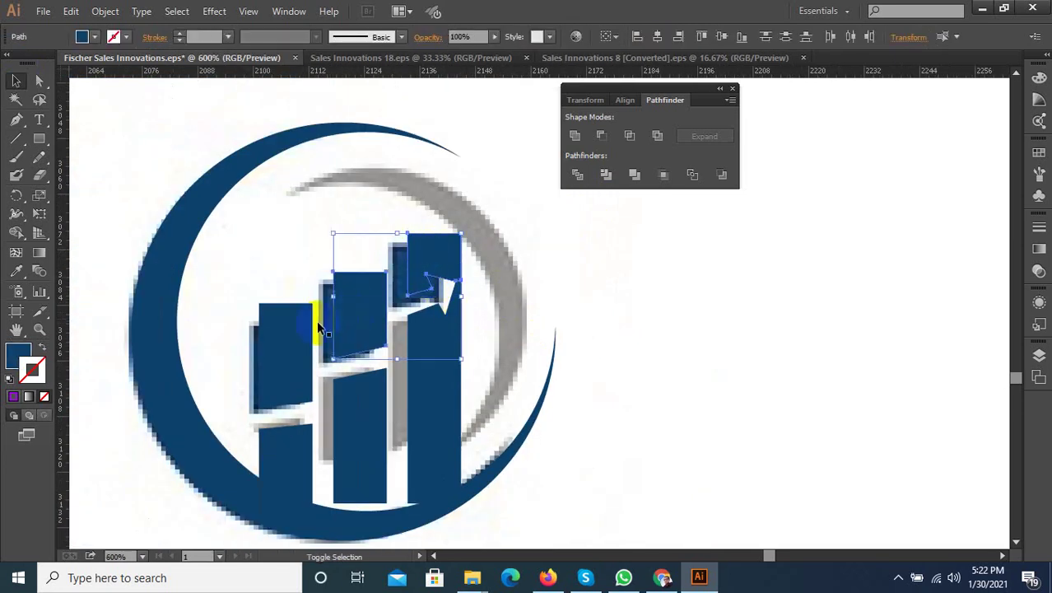
{"action": "left_click", "coordinate": [270, 341], "text": "shift"}
Step: Colour the selected upper bar pieces grey by sampling the grey arc with the Eyedropper
{"action": "left_click", "coordinate": [16, 271]}
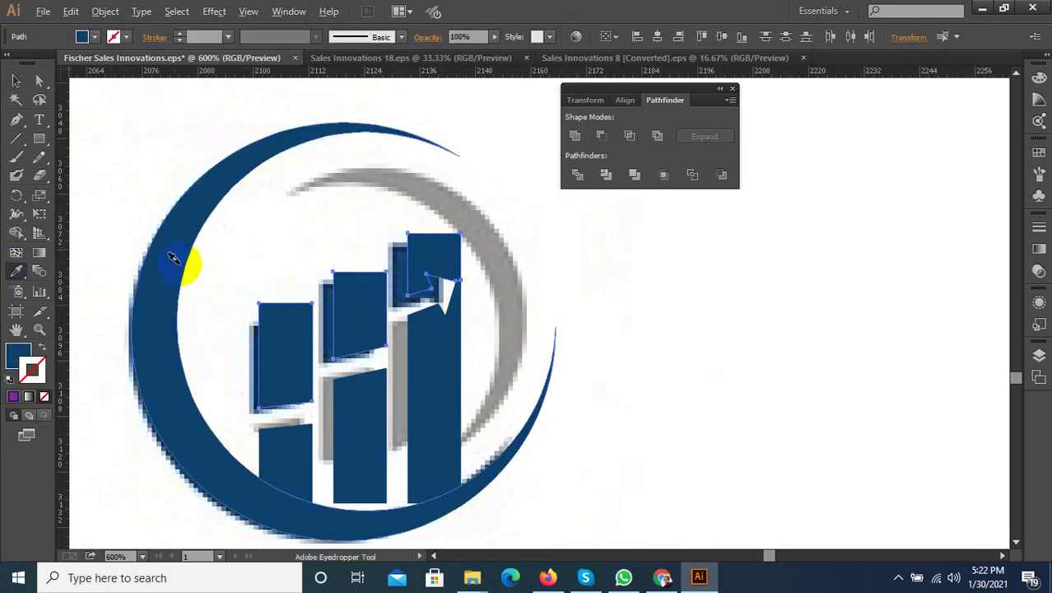
{"action": "scroll", "coordinate": [189, 259], "scroll_direction": "down", "scroll_amount": 3}
{"action": "left_click", "coordinate": [309, 247]}
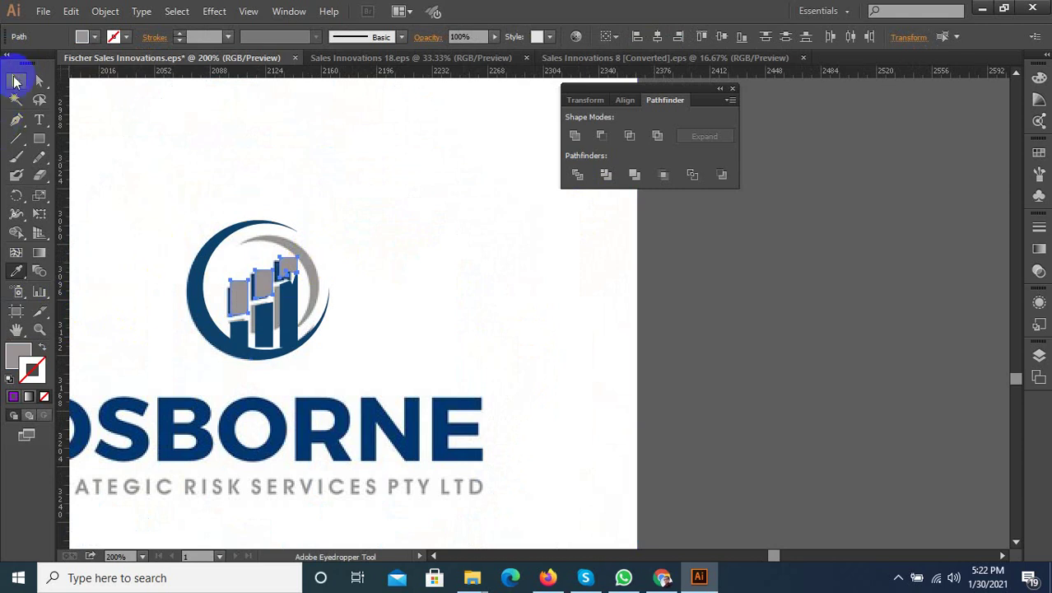
{"action": "left_click", "coordinate": [16, 80]}
Step: Drag the middle blue bar's bottom-left and bottom-right anchors down onto the ring
{"action": "scroll", "coordinate": [243, 340], "scroll_direction": "up", "scroll_amount": 2}
{"action": "scroll", "coordinate": [280, 349], "scroll_direction": "up", "scroll_amount": 2}
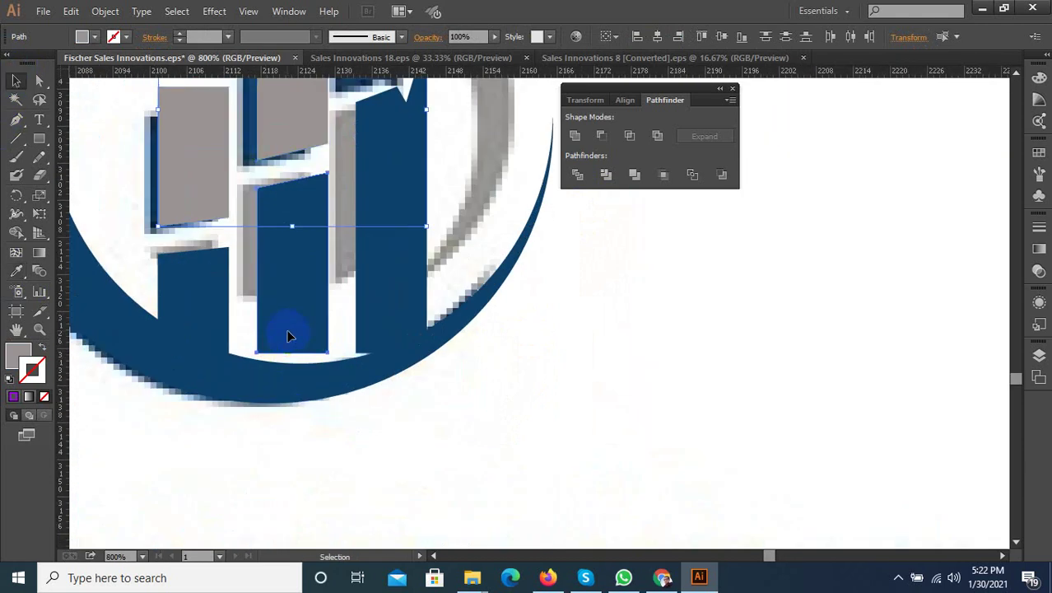
{"action": "left_click", "coordinate": [286, 329]}
{"action": "left_click", "coordinate": [39, 80]}
{"action": "left_click", "coordinate": [257, 366]}
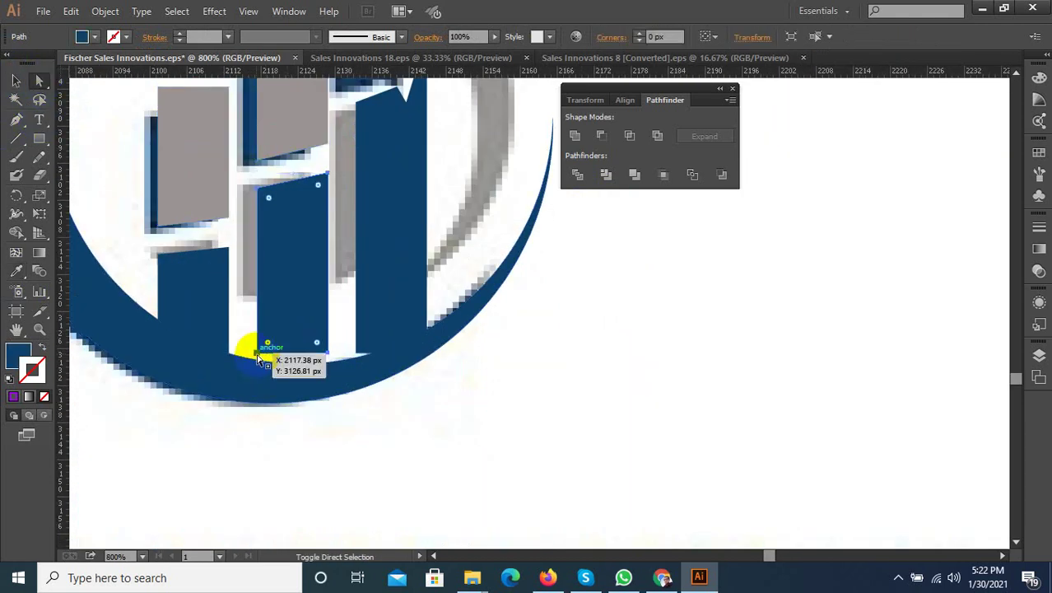
{"action": "left_click_drag", "start_coordinate": [267, 343], "coordinate": [257, 377]}
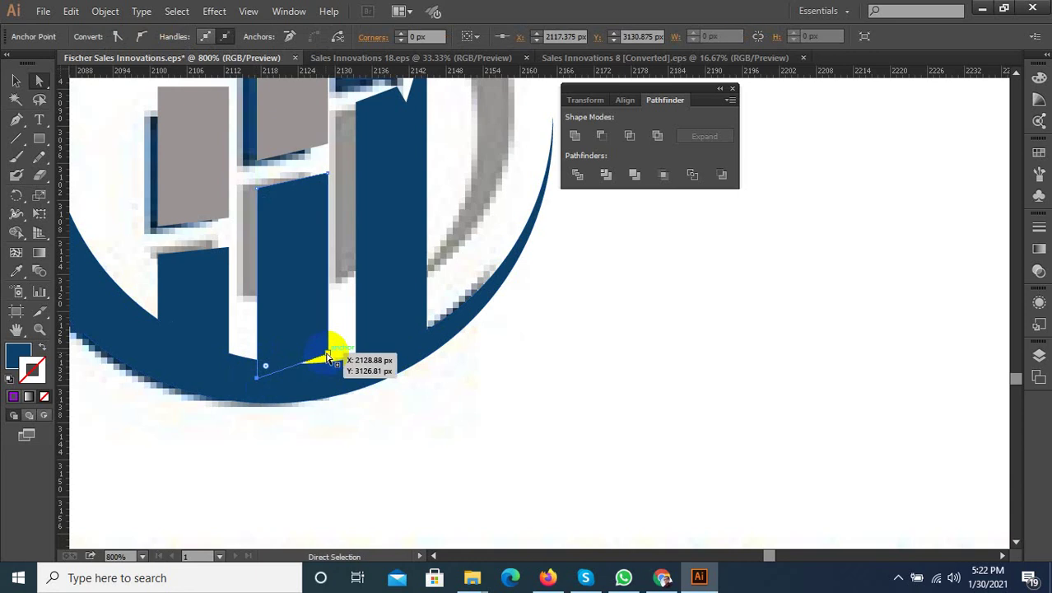
{"action": "mouse_move", "coordinate": [329, 360]}
{"action": "left_mouse_down"}
{"action": "mouse_move", "coordinate": [328, 373]}
{"action": "mouse_move", "coordinate": [350, 369]}
{"action": "left_mouse_up"}
Step: Move the right bar's bottom-left anchor onto the ring, then select the blue ring
{"action": "left_click", "coordinate": [362, 354]}
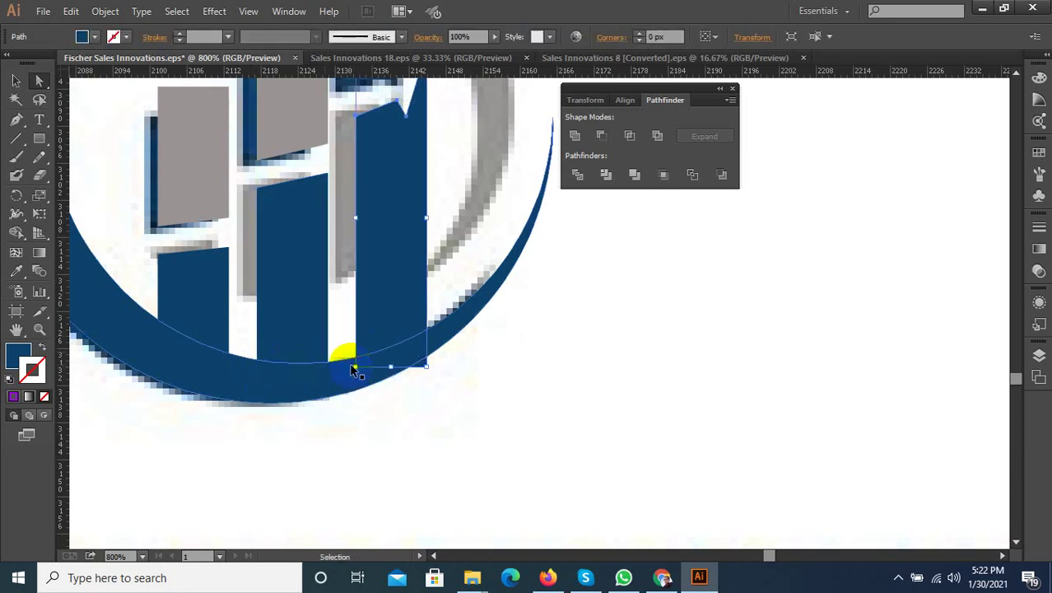
{"action": "left_click_drag", "start_coordinate": [351, 369], "coordinate": [356, 356]}
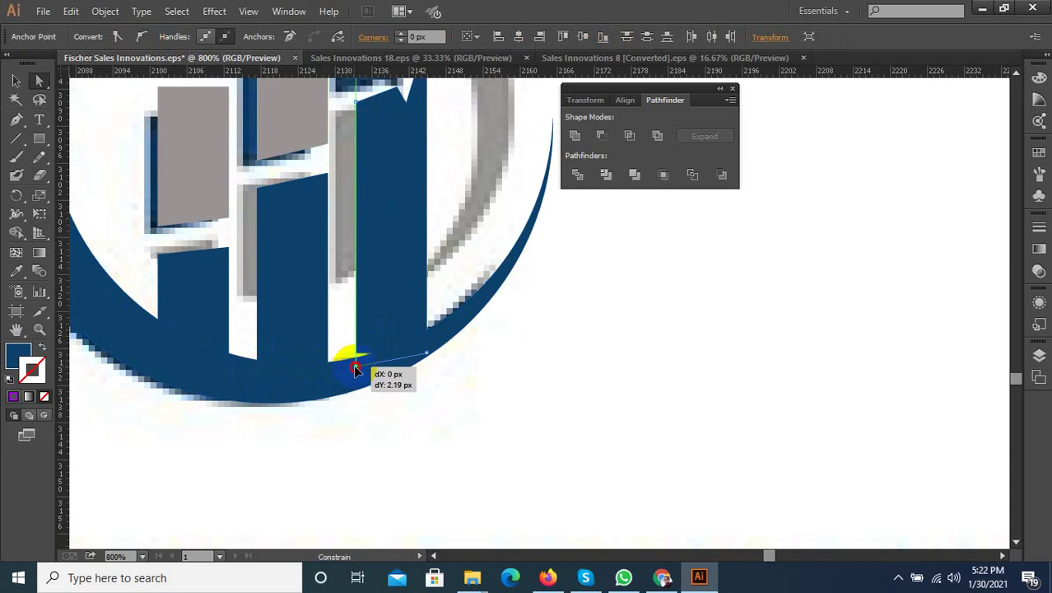
{"action": "left_click", "coordinate": [420, 387]}
{"action": "scroll", "coordinate": [411, 398], "scroll_direction": "down", "scroll_amount": 1}
{"action": "left_click", "coordinate": [198, 337]}
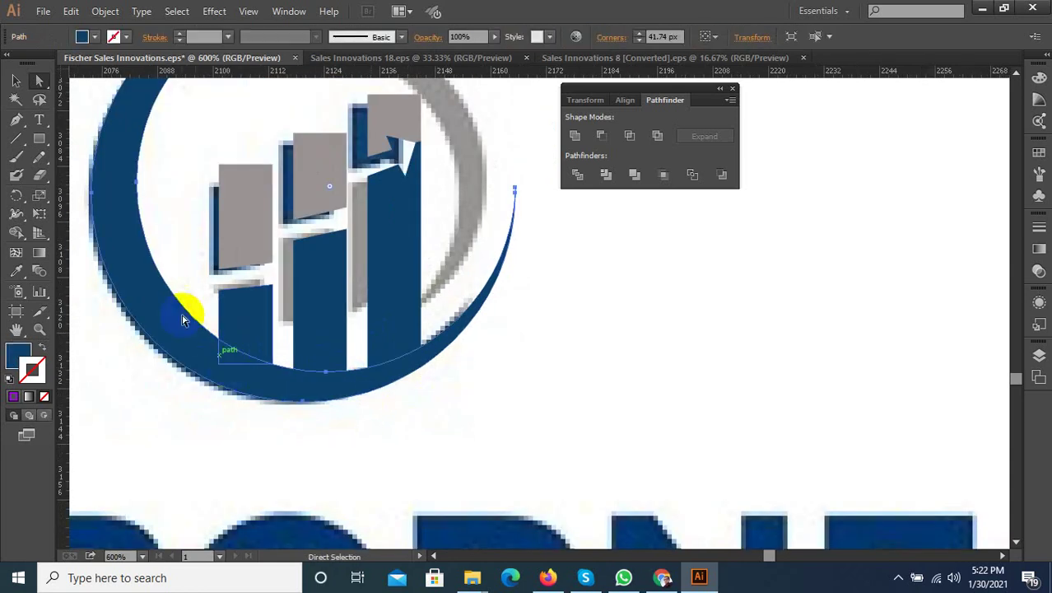
{"action": "left_click", "coordinate": [15, 79]}
{"action": "scroll", "coordinate": [410, 388], "scroll_direction": "down", "scroll_amount": 1}
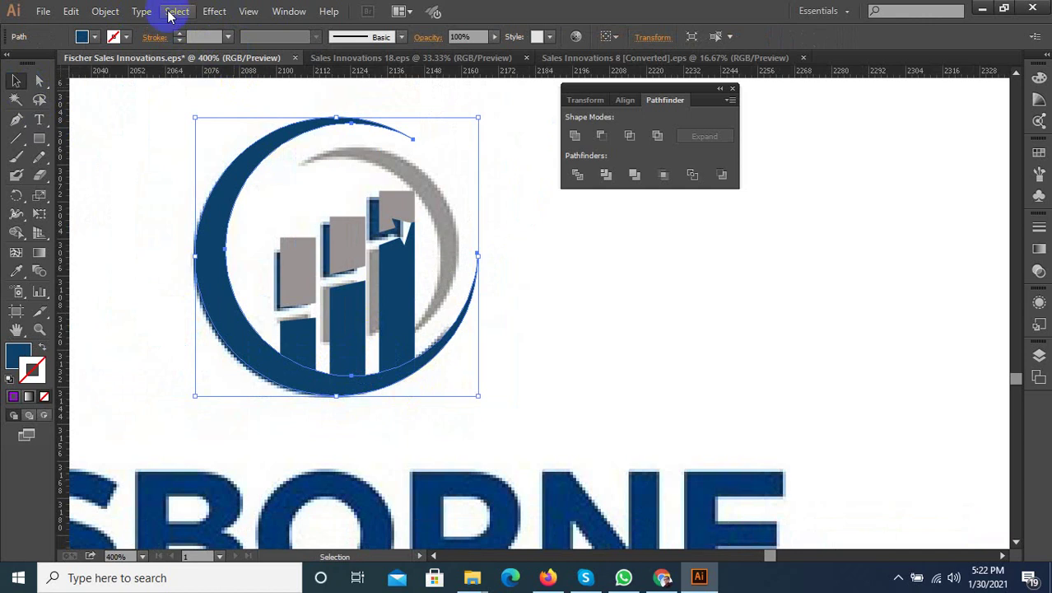
Step: Offset the blue ring's path by 3 px
{"action": "left_click", "coordinate": [105, 12]}
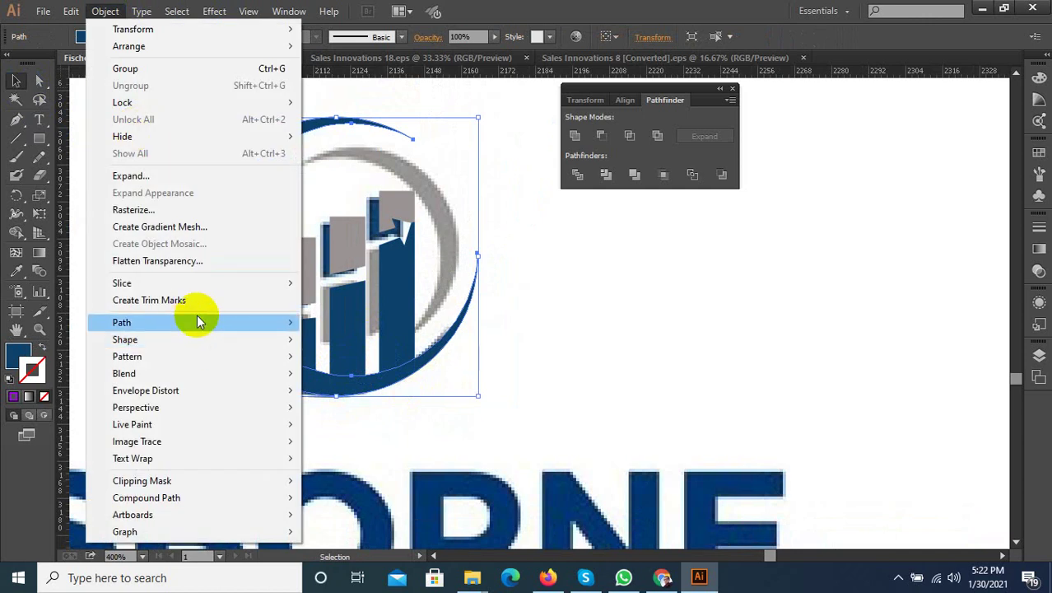
{"action": "mouse_move", "coordinate": [122, 322]}
{"action": "left_click", "coordinate": [345, 377]}
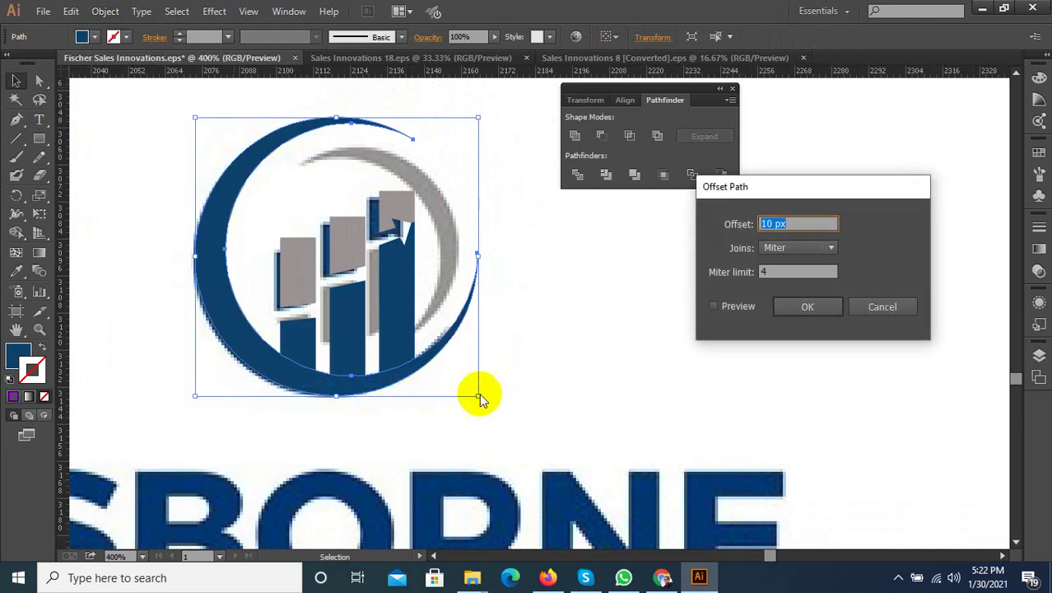
{"action": "left_click", "coordinate": [735, 308]}
{"action": "left_click", "coordinate": [782, 233]}
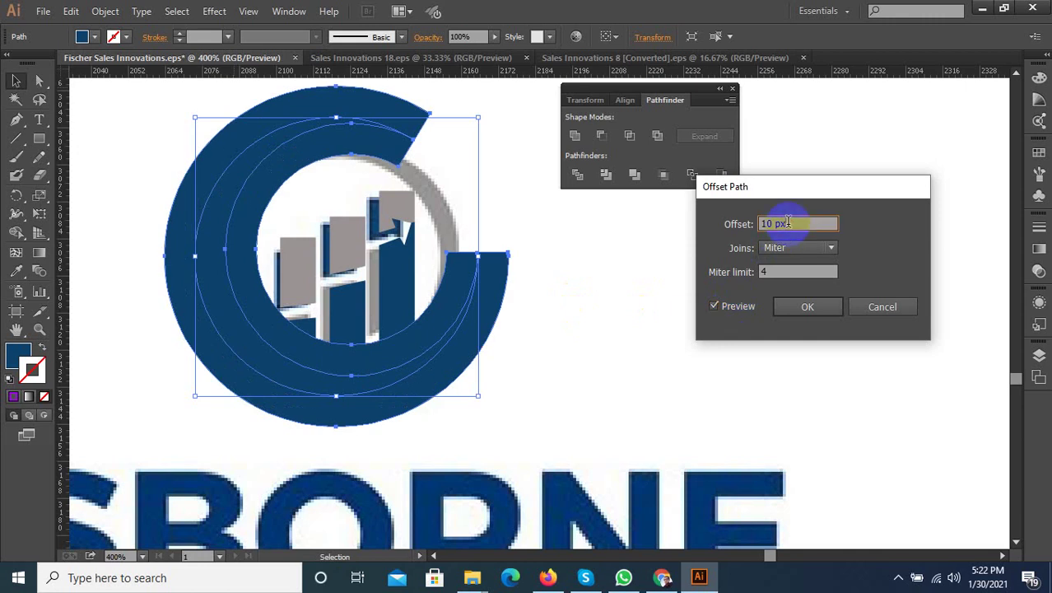
{"action": "key", "text": "Down"}
{"action": "key", "text": "Down"}
{"action": "key", "text": "Down"}
{"action": "key", "text": "Down"}
{"action": "key", "text": "Down"}
{"action": "key", "text": "Down"}
{"action": "key", "text": "Down"}
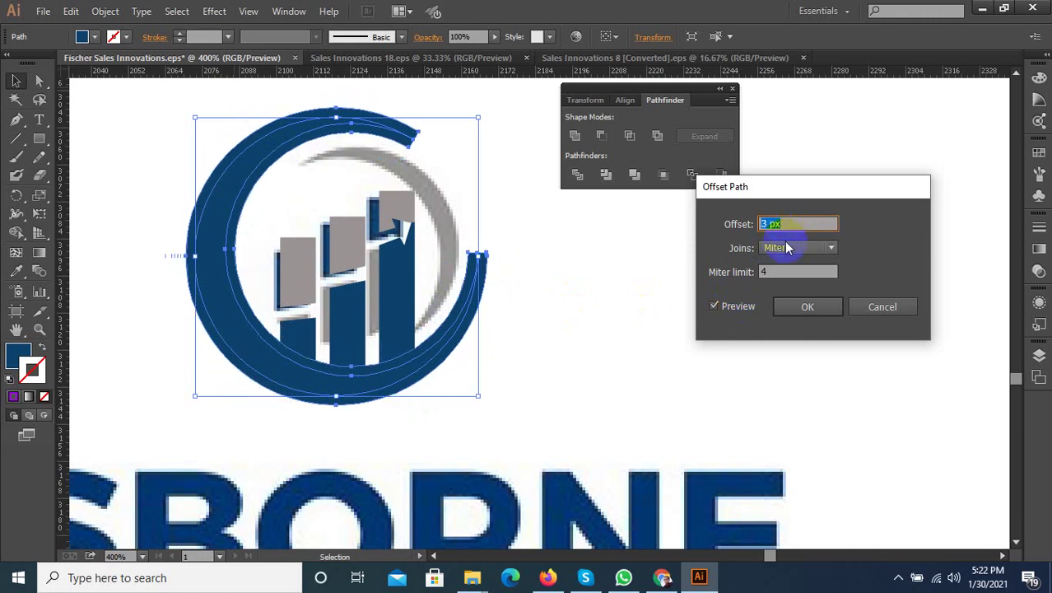
{"action": "left_click", "coordinate": [795, 305]}
Step: Divide the offset ring and lower bars where they overlap, and ungroup the pieces
{"action": "left_click", "coordinate": [298, 334], "text": "shift"}
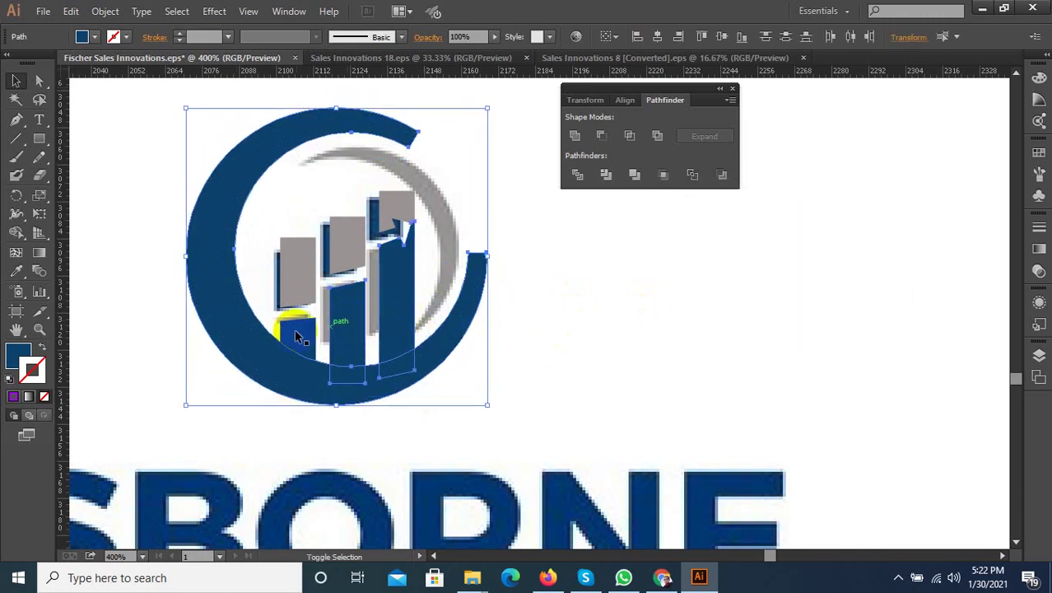
{"action": "left_click", "coordinate": [577, 174]}
{"action": "right_click", "coordinate": [405, 281]}
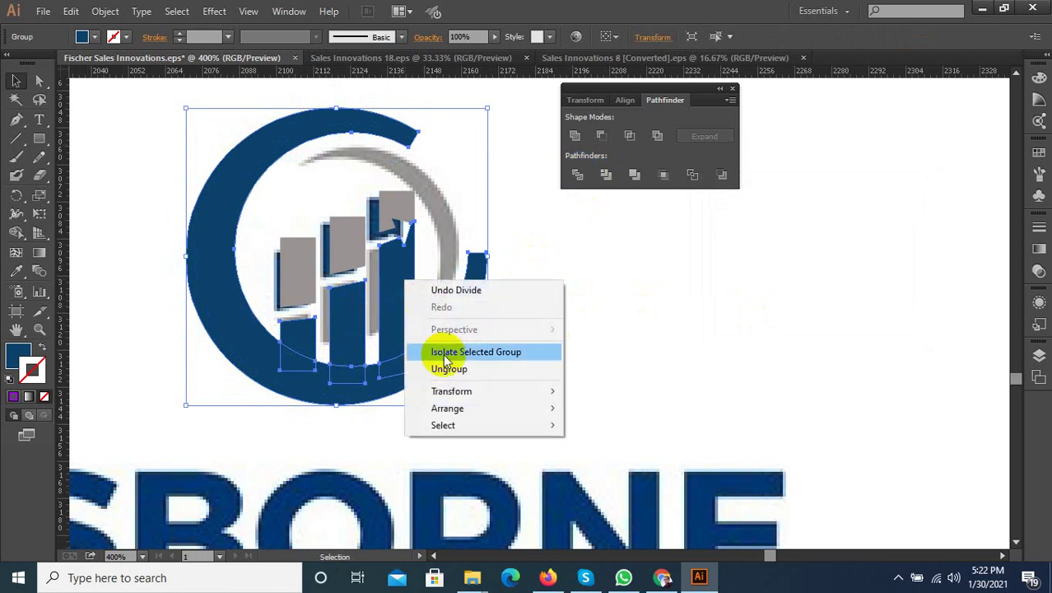
{"action": "left_click", "coordinate": [448, 369]}
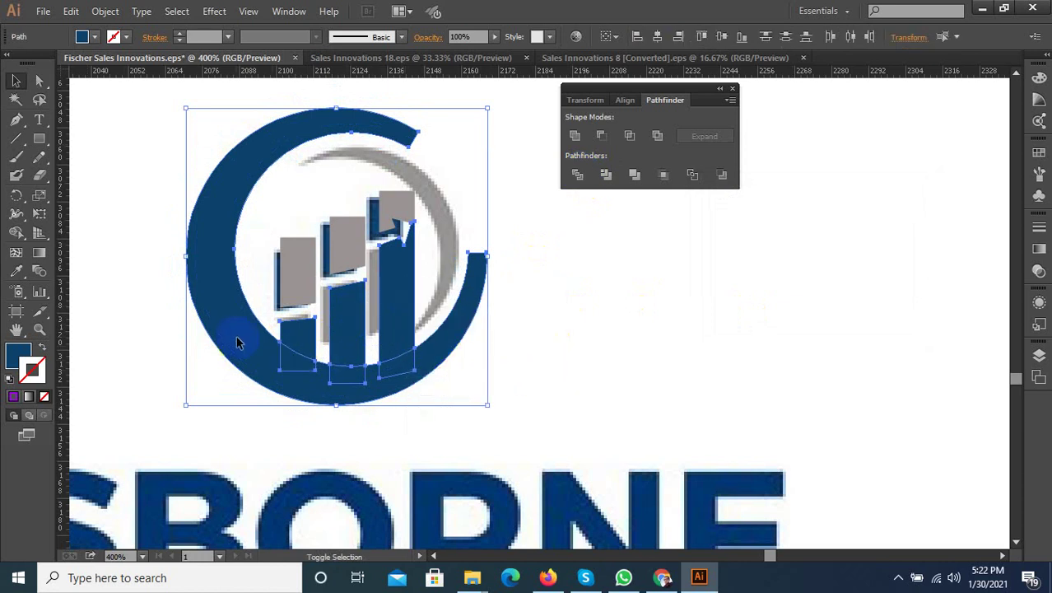
Step: Delete the thick outer arc piece and the small leftover under the middle bar
{"action": "left_click", "coordinate": [511, 300]}
{"action": "left_click", "coordinate": [461, 309]}
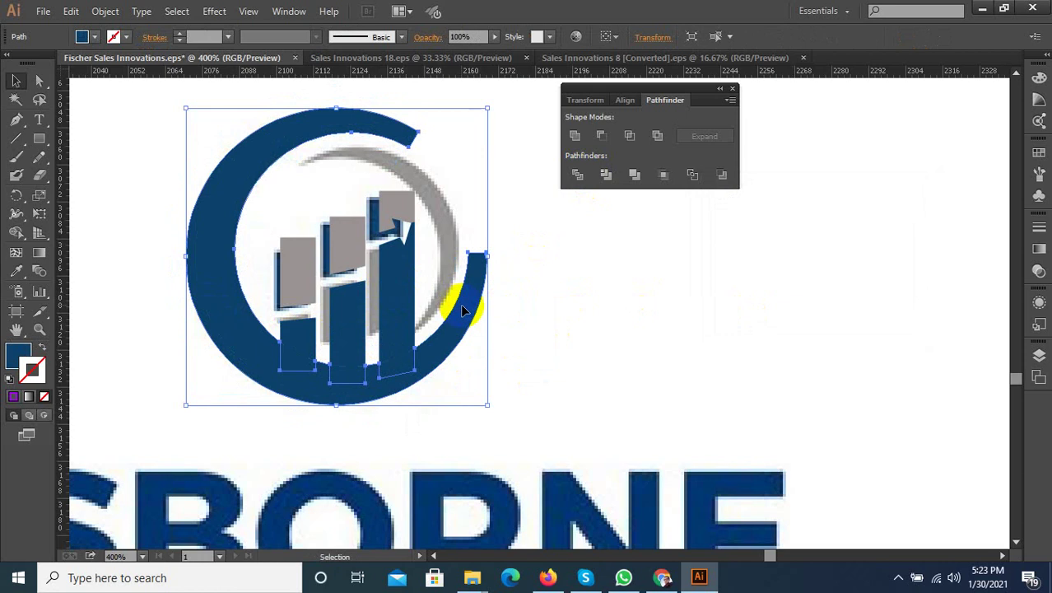
{"action": "key", "text": "Delete"}
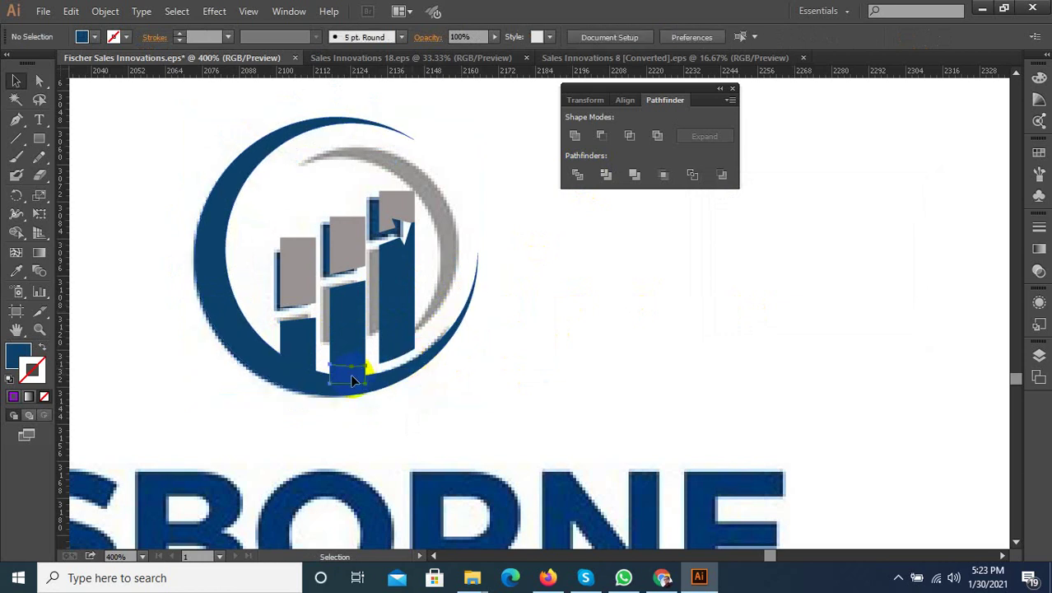
{"action": "left_click", "coordinate": [329, 367]}
{"action": "key", "text": "Delete"}
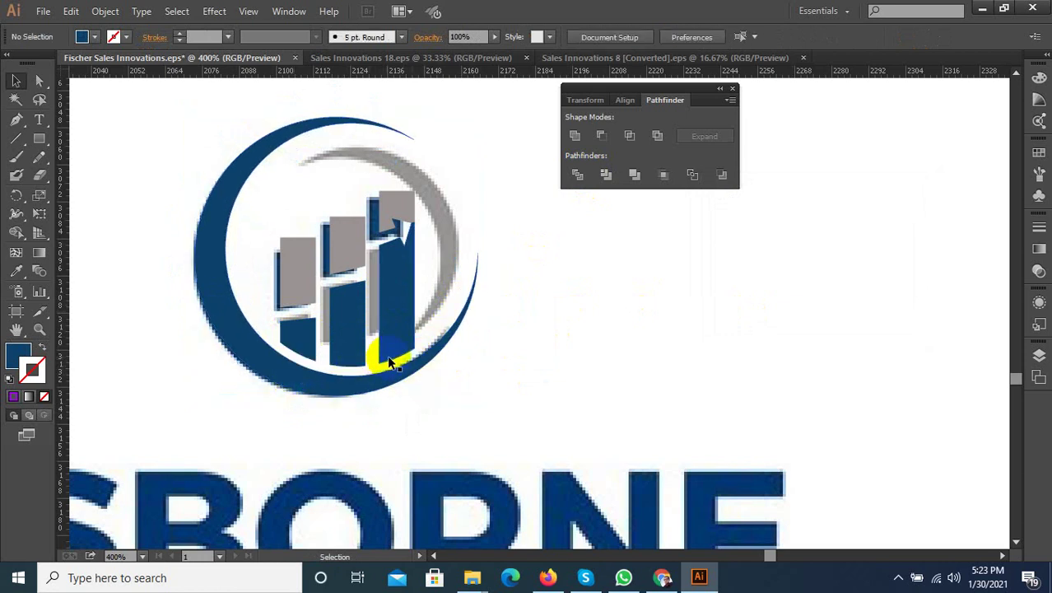
Step: Duplicate the blue crescent to the right and rotate the copy 180°
{"action": "left_click", "coordinate": [277, 365]}
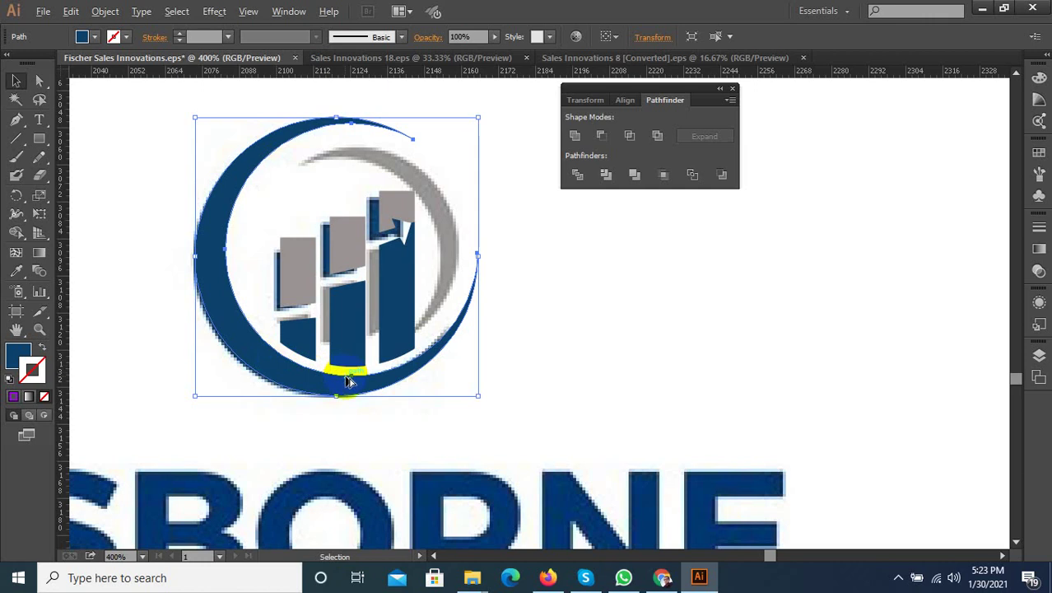
{"action": "left_click_drag", "start_coordinate": [348, 380], "coordinate": [509, 380]}
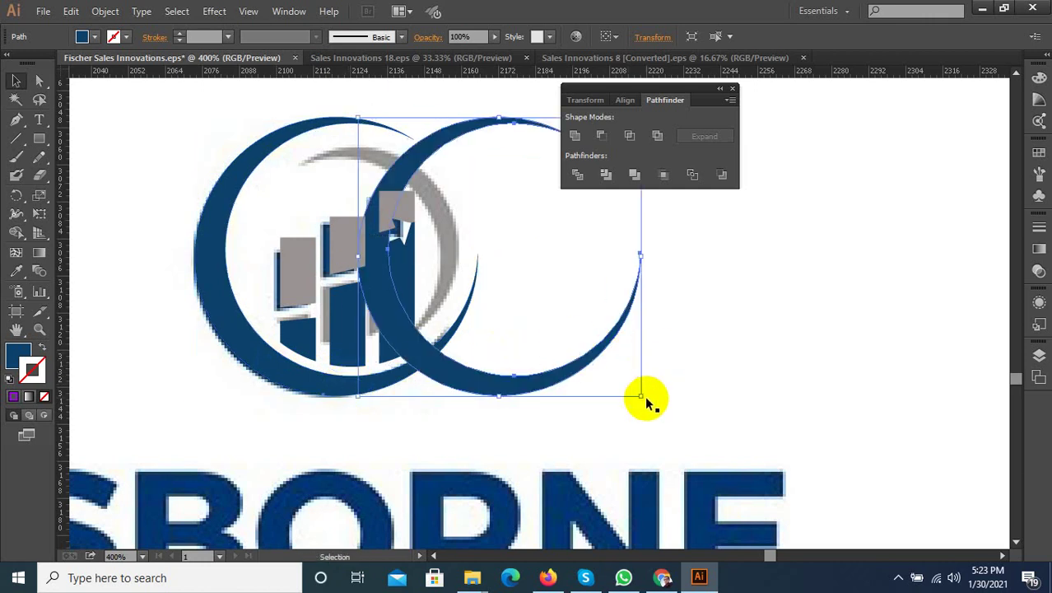
{"action": "left_click_drag", "start_coordinate": [649, 400], "coordinate": [374, 147]}
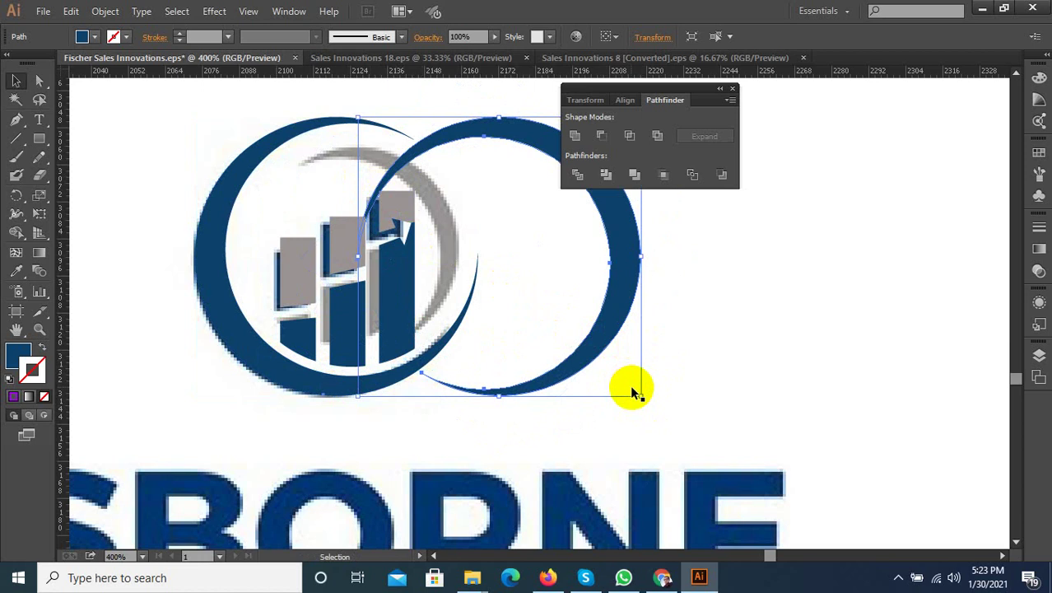
{"action": "scroll", "coordinate": [510, 418], "scroll_direction": "down", "scroll_amount": 1}
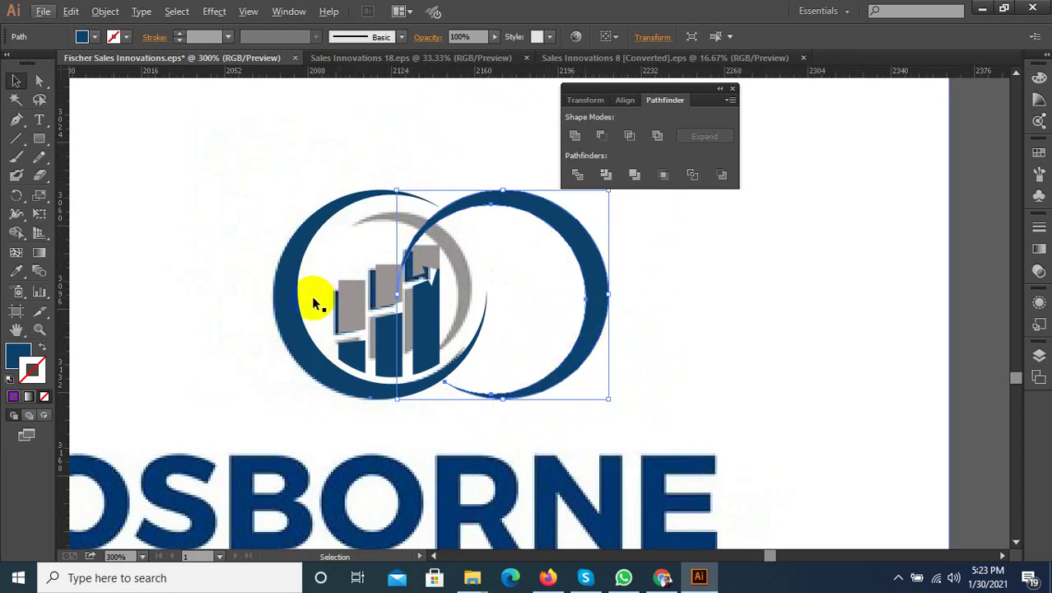
Step: Draw a circle over the copied crescent, swap fill and stroke to make it outline-only, and resize it
{"action": "left_click", "coordinate": [40, 158]}
{"action": "left_click", "coordinate": [38, 138]}
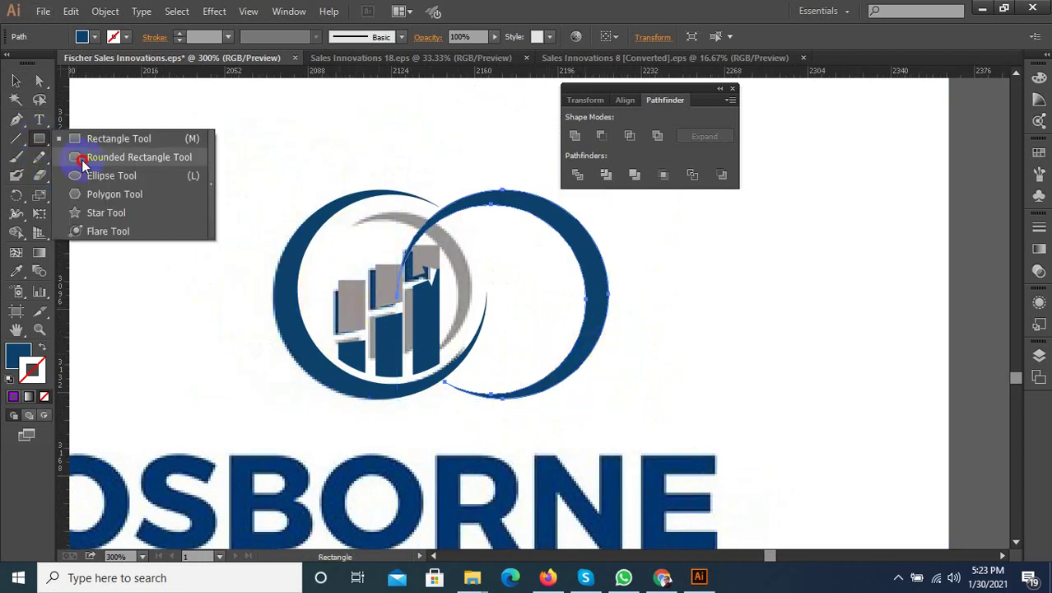
{"action": "left_click", "coordinate": [95, 174]}
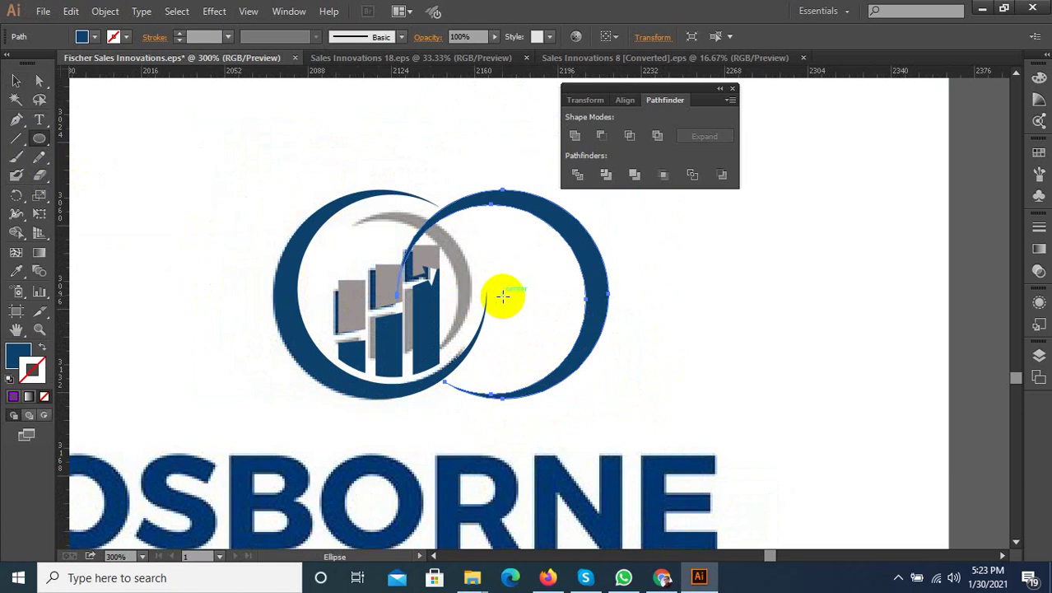
{"action": "left_click_drag", "start_coordinate": [502, 295], "coordinate": [535, 387]}
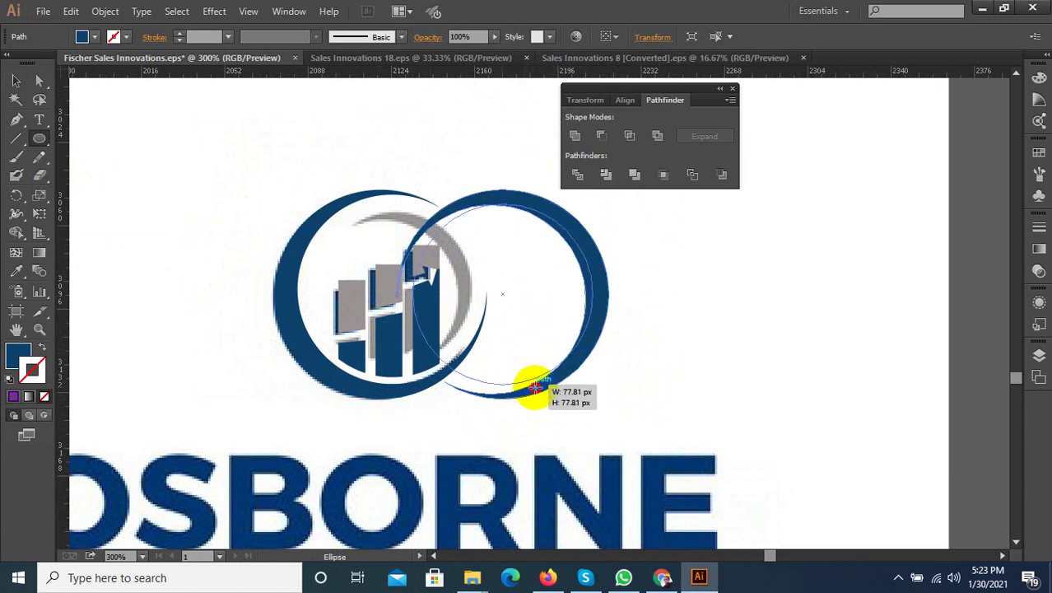
{"action": "left_click_drag", "start_coordinate": [535, 387], "coordinate": [548, 409]}
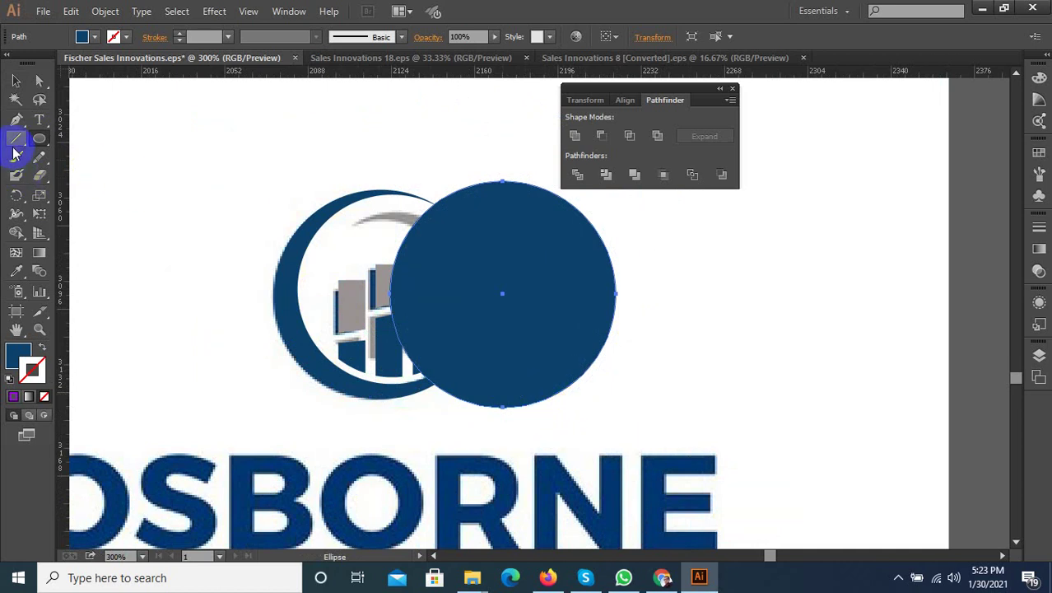
{"action": "left_click", "coordinate": [43, 353]}
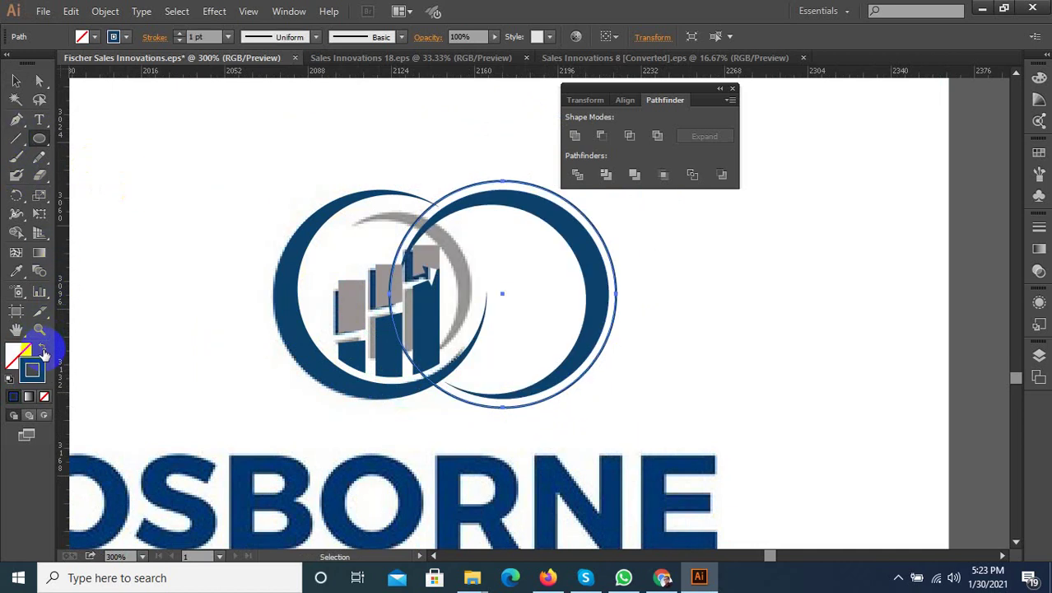
{"action": "left_click", "coordinate": [15, 80]}
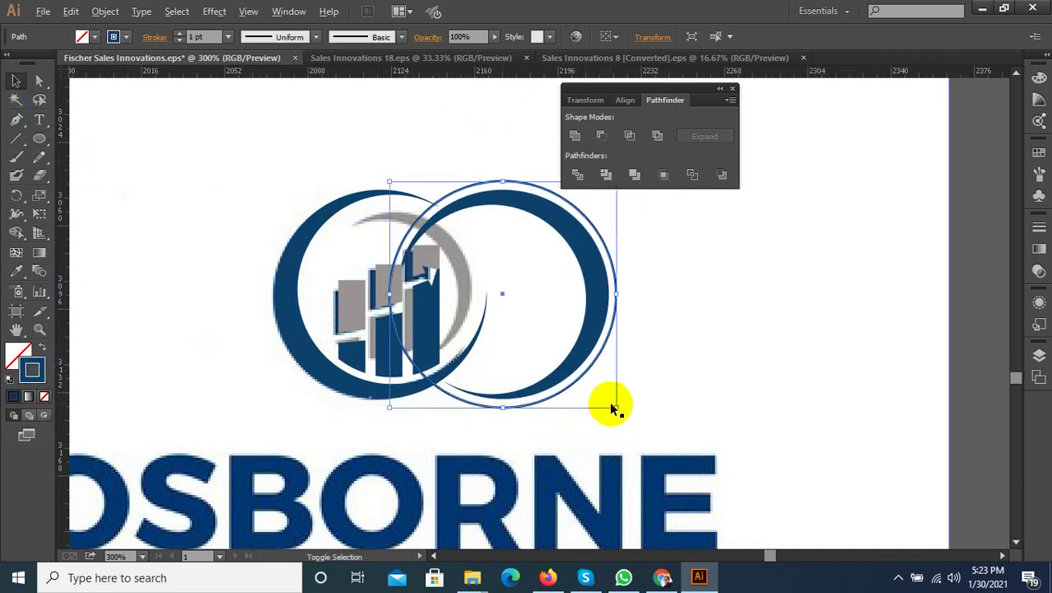
{"action": "left_click_drag", "start_coordinate": [614, 406], "coordinate": [591, 381]}
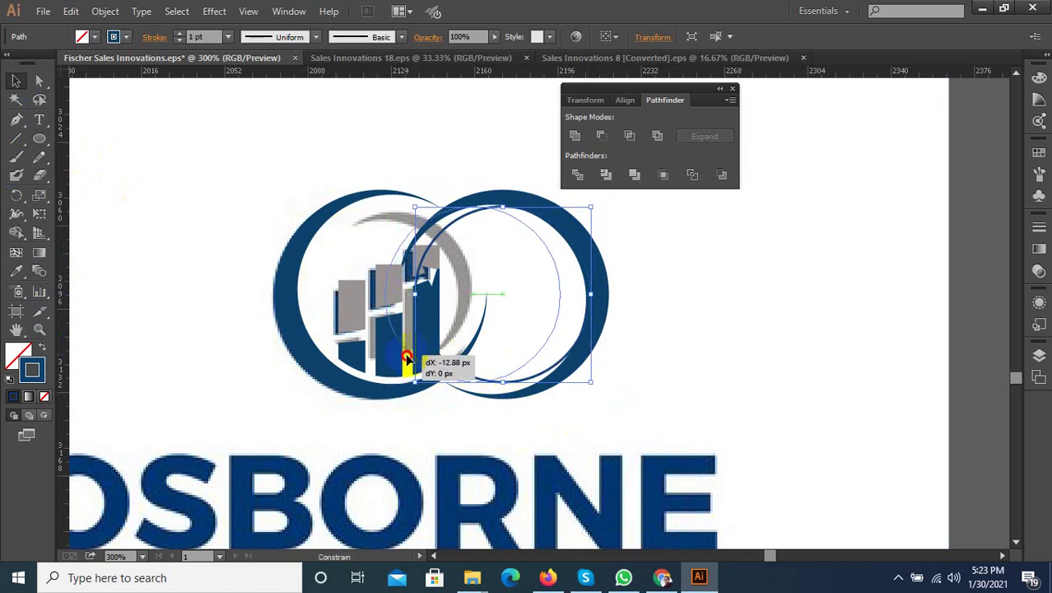
Step: Position the outline circle precisely over the copied crescent
{"action": "left_click_drag", "start_coordinate": [438, 354], "coordinate": [409, 356]}
{"action": "left_click_drag", "start_coordinate": [515, 368], "coordinate": [578, 404]}
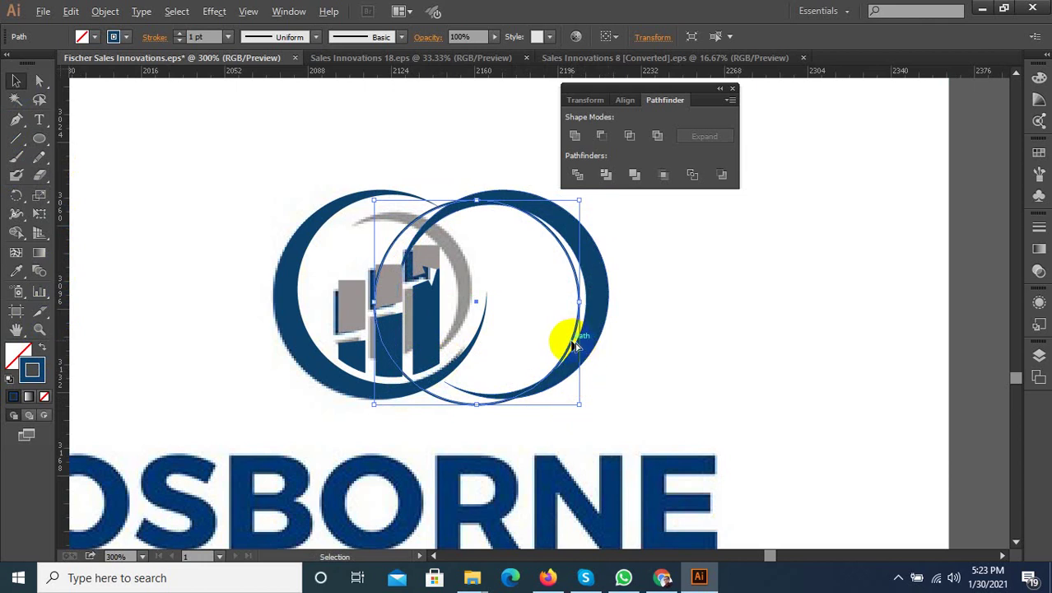
{"action": "scroll", "coordinate": [576, 344], "scroll_direction": "up", "scroll_amount": 1}
{"action": "left_click_drag", "start_coordinate": [573, 346], "coordinate": [576, 350]}
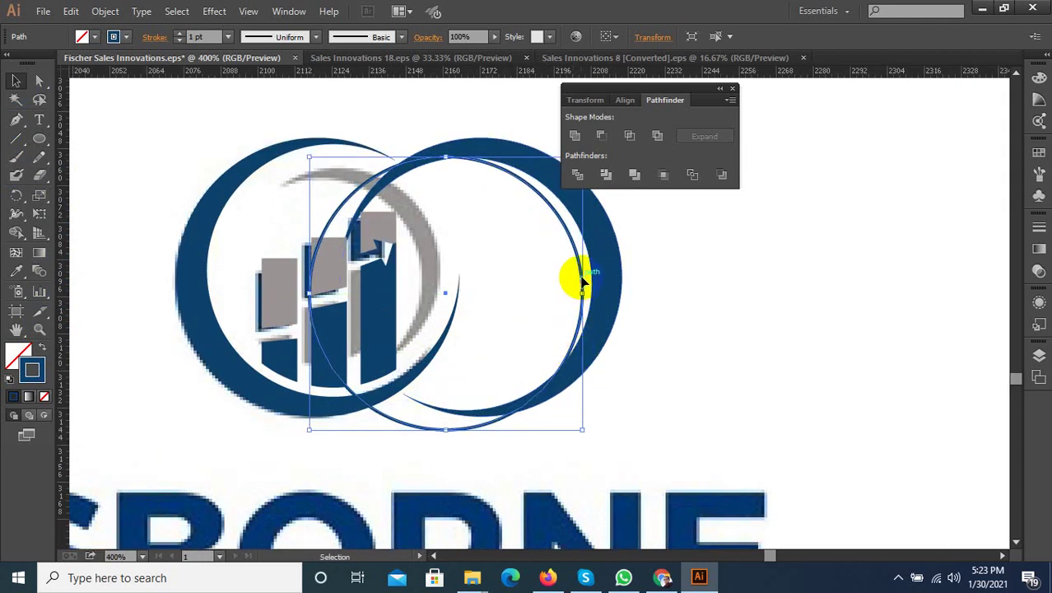
{"action": "left_click_drag", "start_coordinate": [581, 283], "coordinate": [592, 278]}
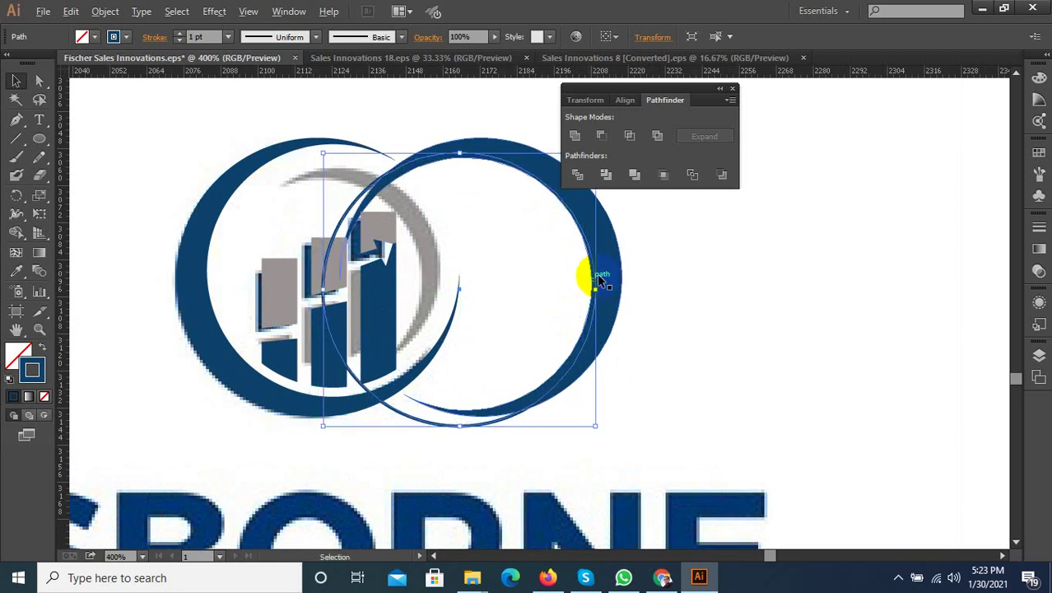
Step: Divide the circle and outer blue ring, ungroup, and delete the thin leftover ring pieces
{"action": "left_click", "coordinate": [606, 263], "text": "shift"}
{"action": "left_click", "coordinate": [577, 174]}
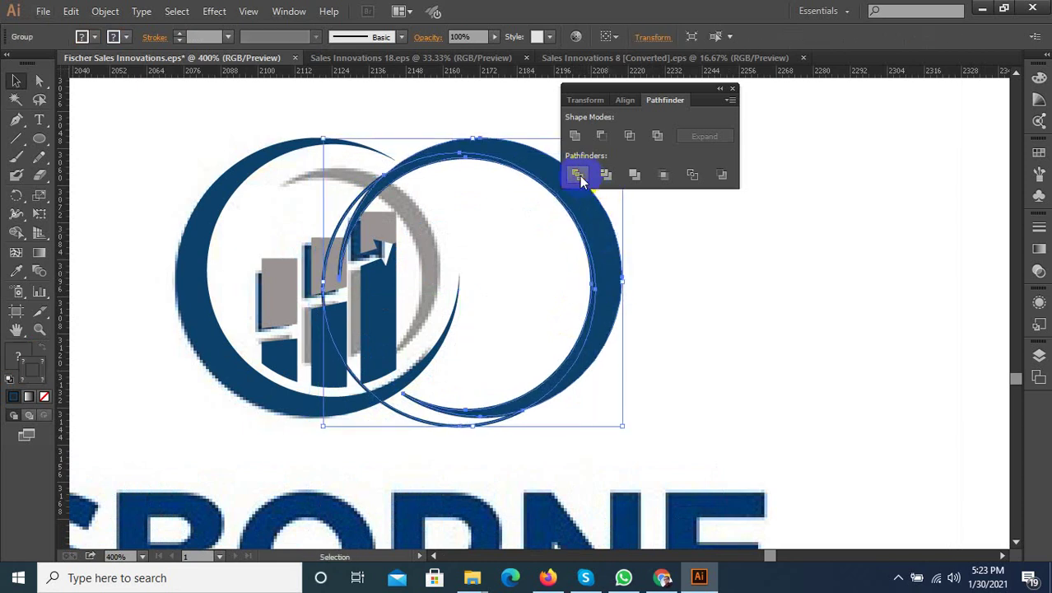
{"action": "right_click", "coordinate": [579, 219]}
{"action": "left_click", "coordinate": [695, 298]}
{"action": "left_click", "coordinate": [540, 397]}
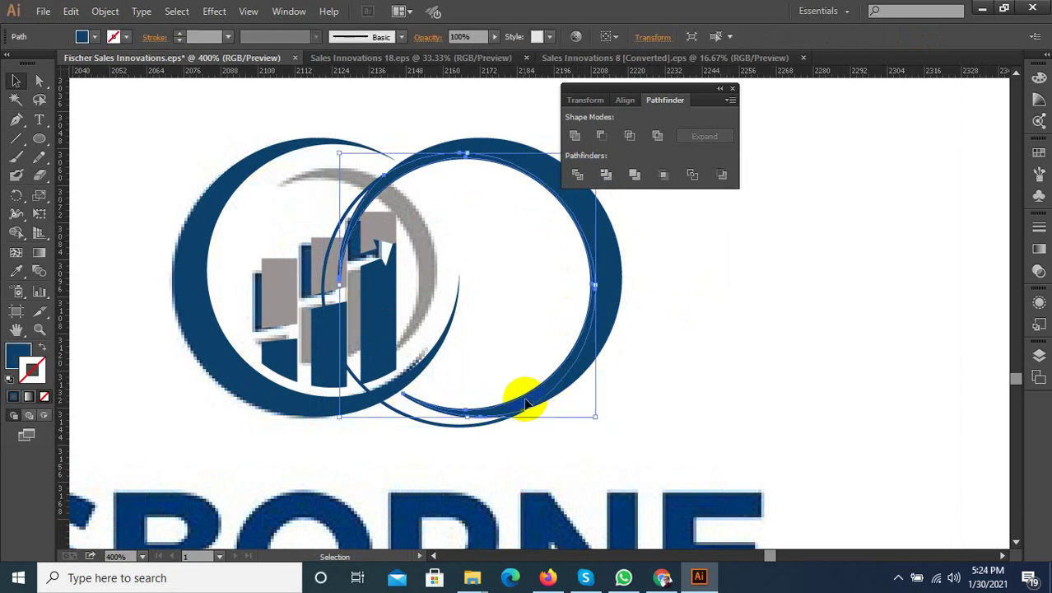
{"action": "left_click", "coordinate": [515, 417]}
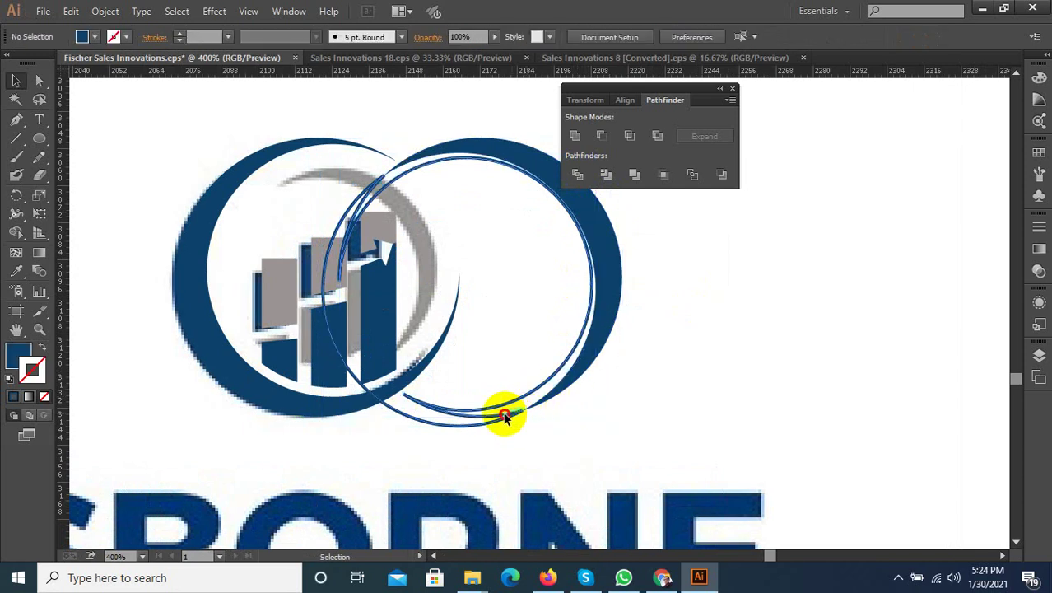
{"action": "left_click", "coordinate": [504, 415]}
{"action": "key", "text": "Delete"}
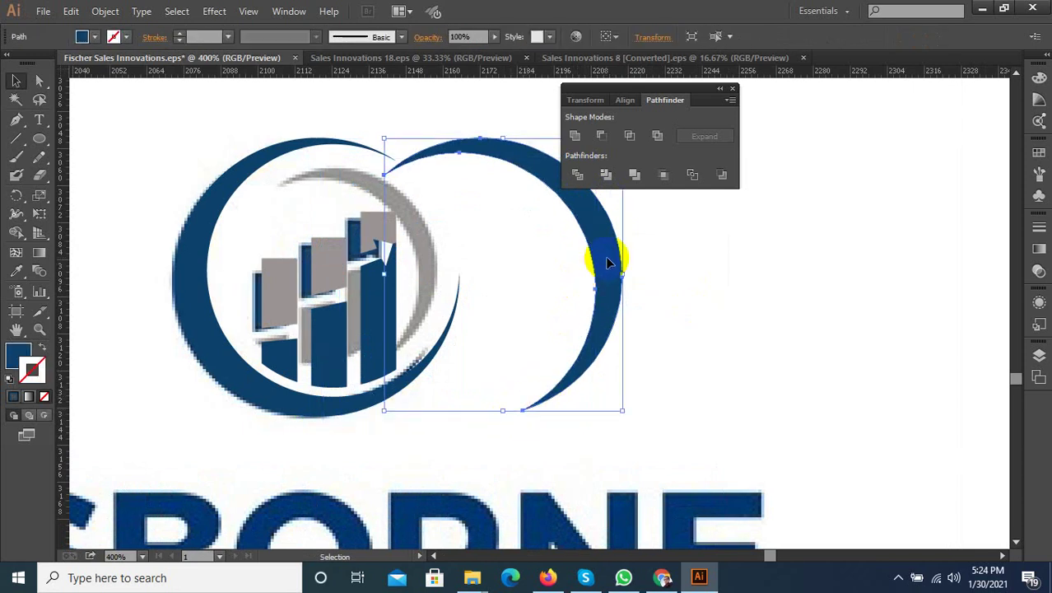
Step: Move, shrink and rotate the cut crescent about 12° inside the logo ring beside the grey arc
{"action": "left_click_drag", "start_coordinate": [599, 270], "coordinate": [462, 269]}
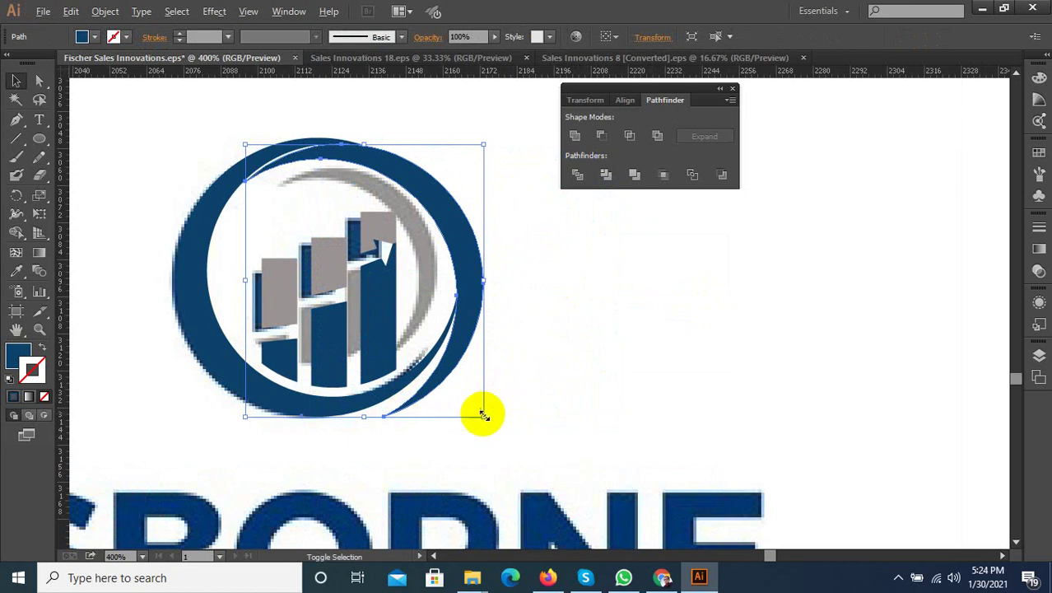
{"action": "left_click_drag", "start_coordinate": [484, 415], "coordinate": [453, 403]}
{"action": "scroll", "coordinate": [401, 218], "scroll_direction": "up", "scroll_amount": 2}
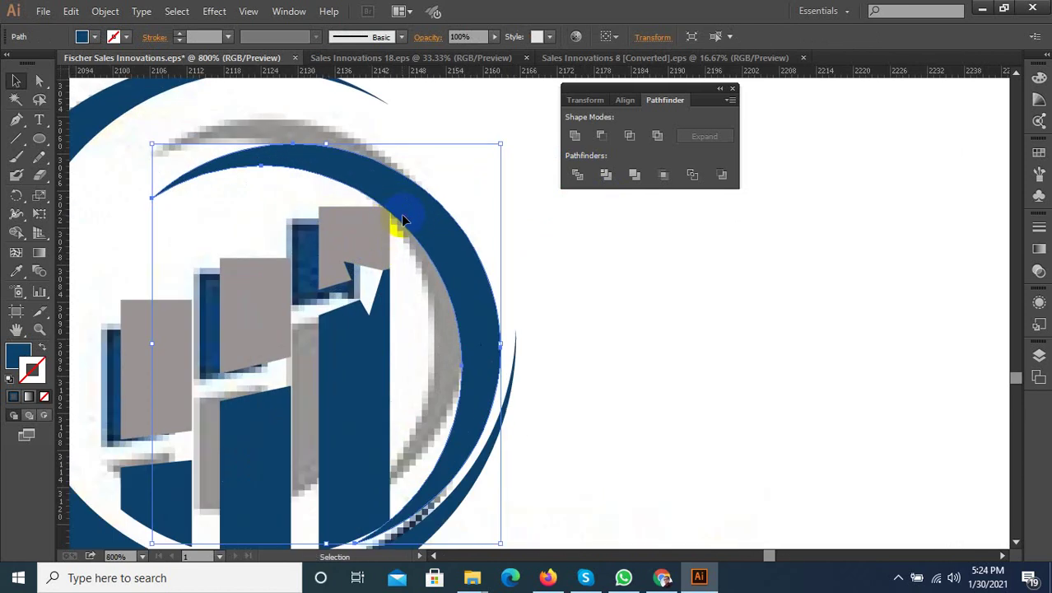
{"action": "left_click_drag", "start_coordinate": [401, 219], "coordinate": [393, 190]}
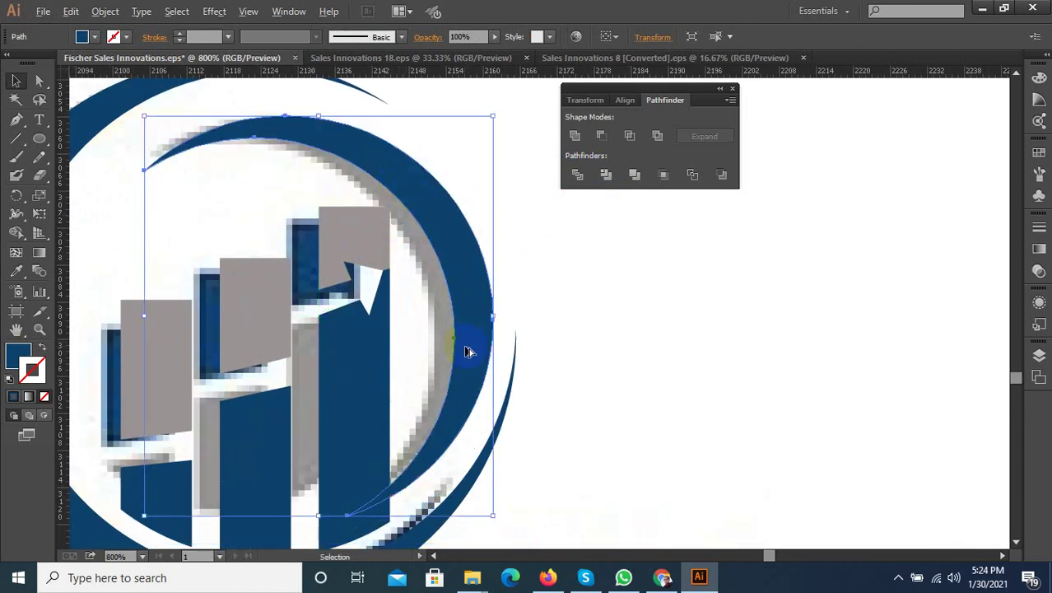
{"action": "scroll", "coordinate": [466, 352], "scroll_direction": "down", "scroll_amount": 1}
{"action": "left_click_drag", "start_coordinate": [448, 424], "coordinate": [459, 424]}
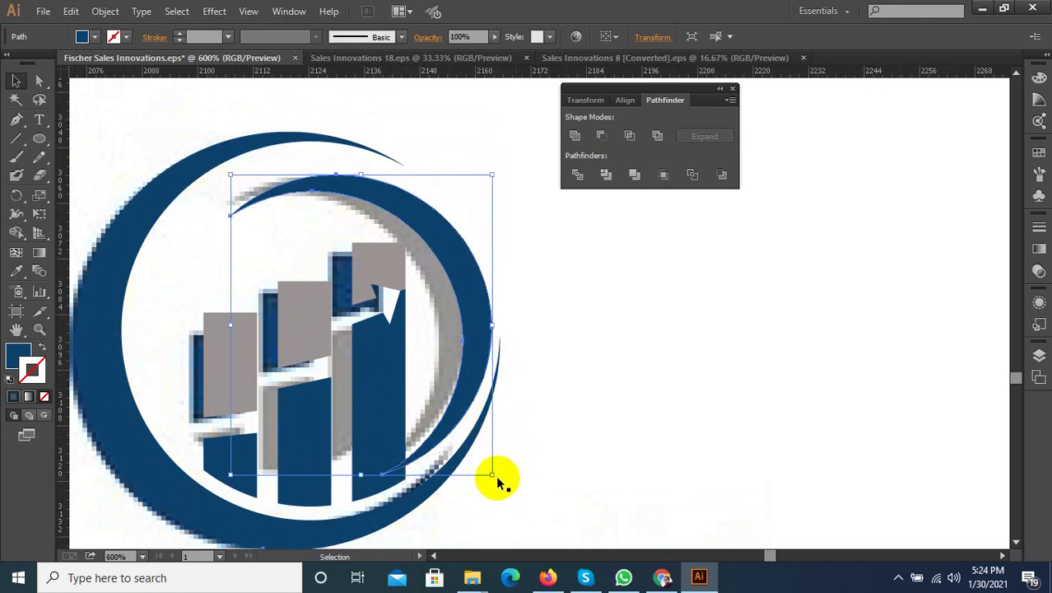
{"action": "left_click_drag", "start_coordinate": [500, 480], "coordinate": [514, 449]}
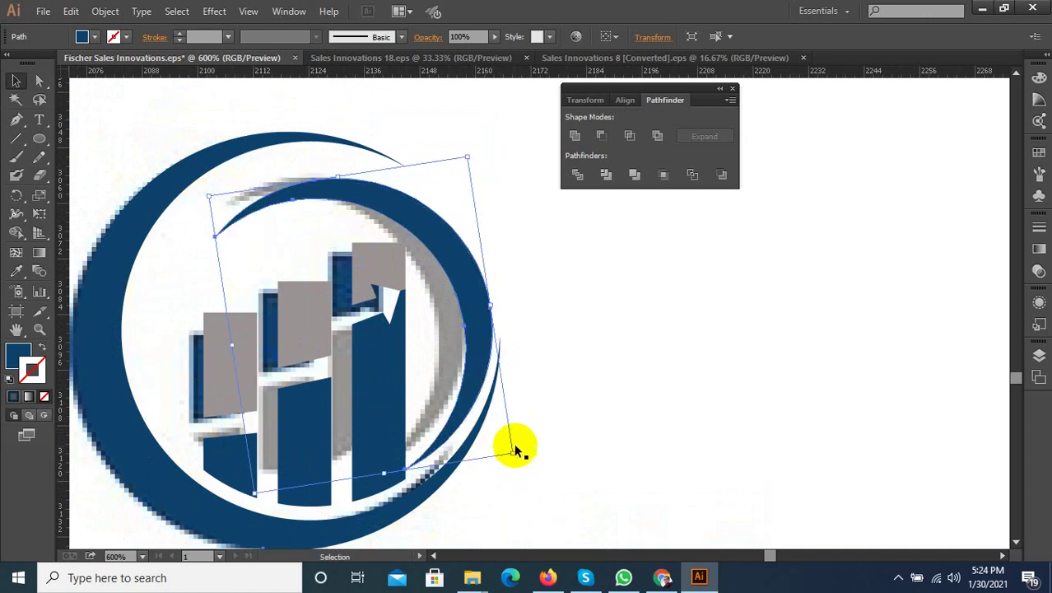
{"action": "left_click_drag", "start_coordinate": [464, 308], "coordinate": [462, 290]}
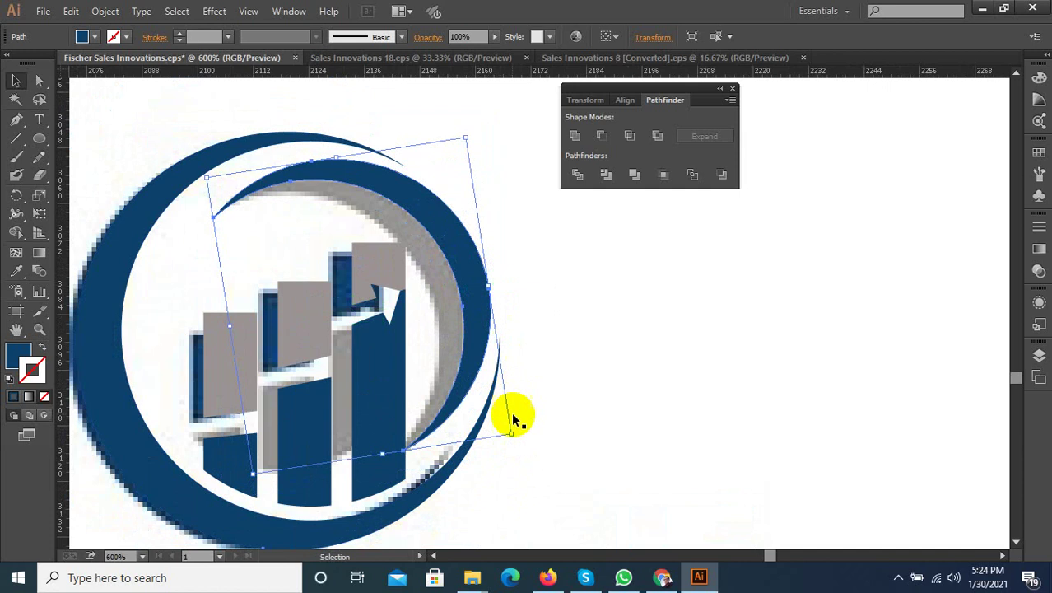
{"action": "left_click_drag", "start_coordinate": [517, 434], "coordinate": [529, 427]}
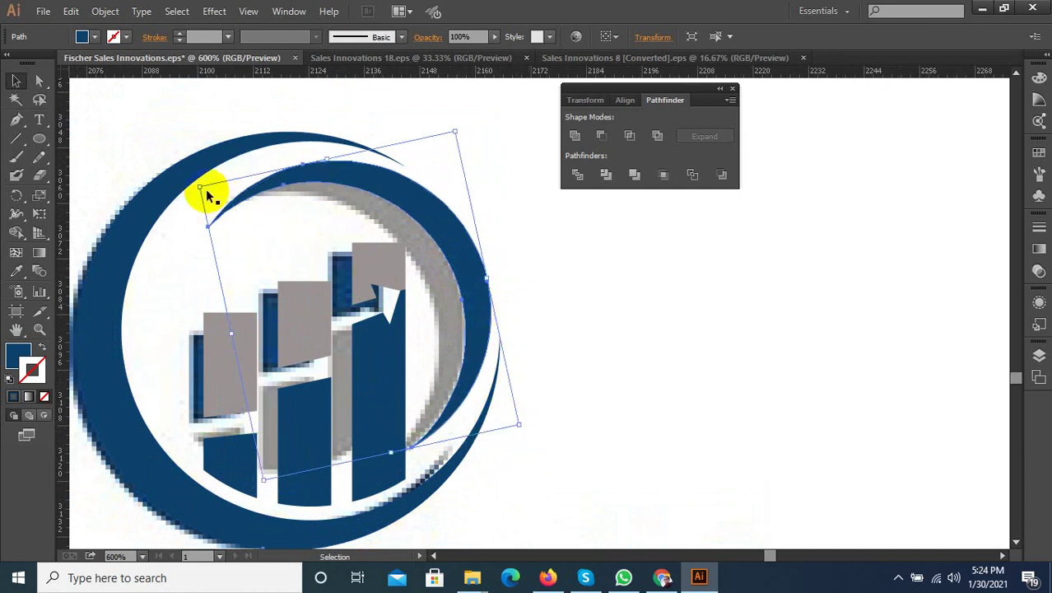
{"action": "left_click_drag", "start_coordinate": [202, 187], "coordinate": [194, 191]}
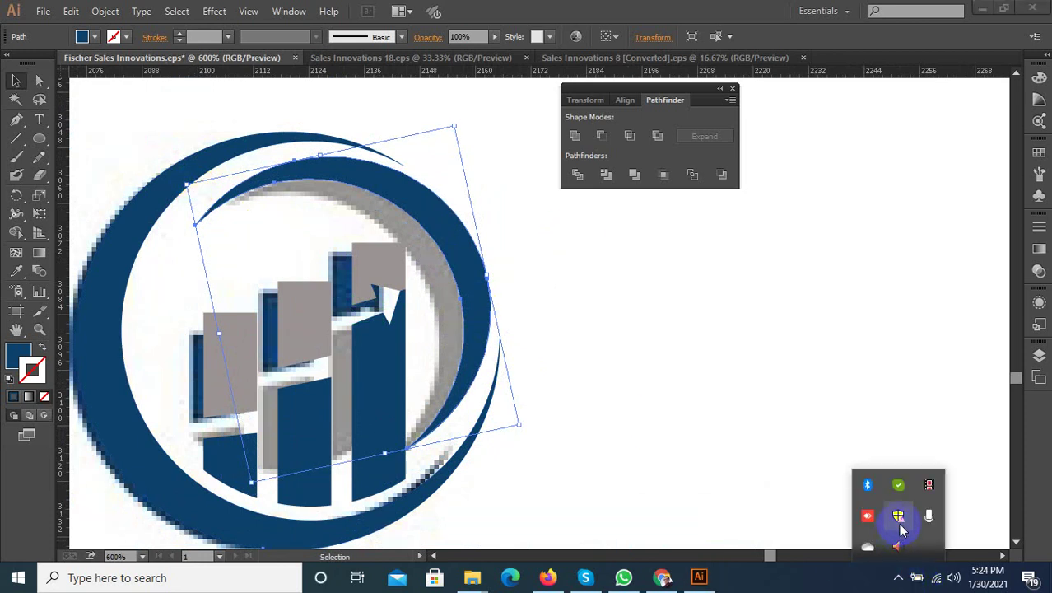
{"action": "left_click", "coordinate": [440, 218]}
{"action": "scroll", "coordinate": [439, 218], "scroll_direction": "down", "scroll_amount": 1}
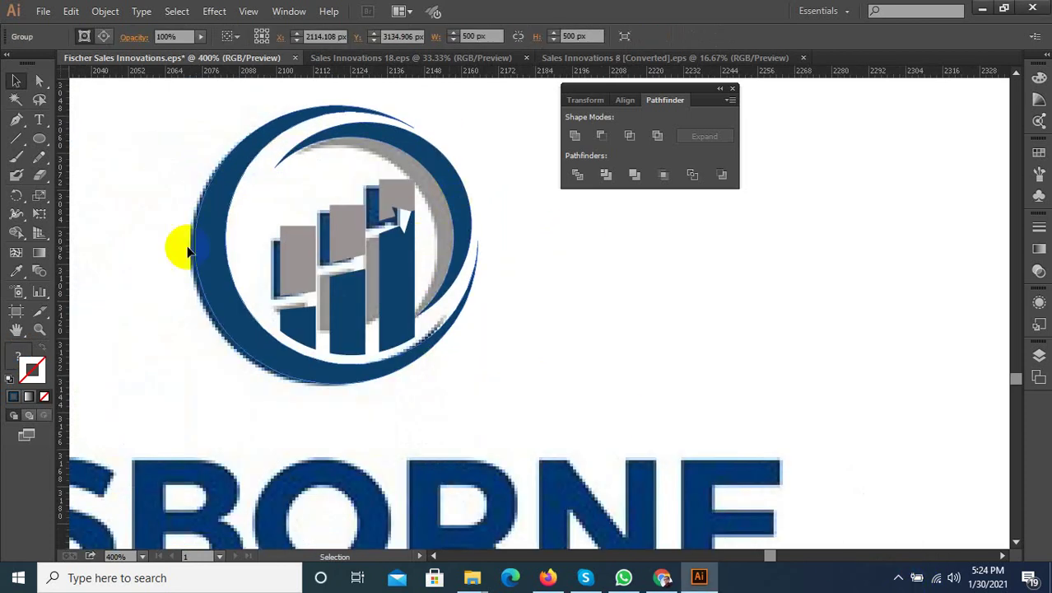
Step: Recolour the arc with the sampled grey using the Eyedropper
{"action": "left_click", "coordinate": [447, 159]}
{"action": "key", "text": "i"}
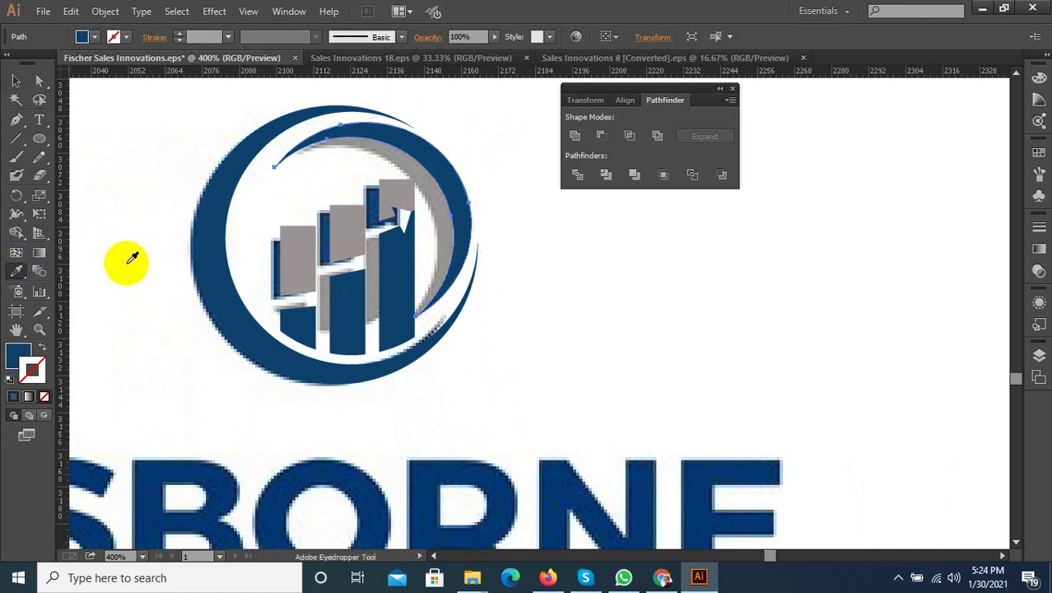
{"action": "left_click", "coordinate": [338, 230]}
{"action": "left_click", "coordinate": [15, 80]}
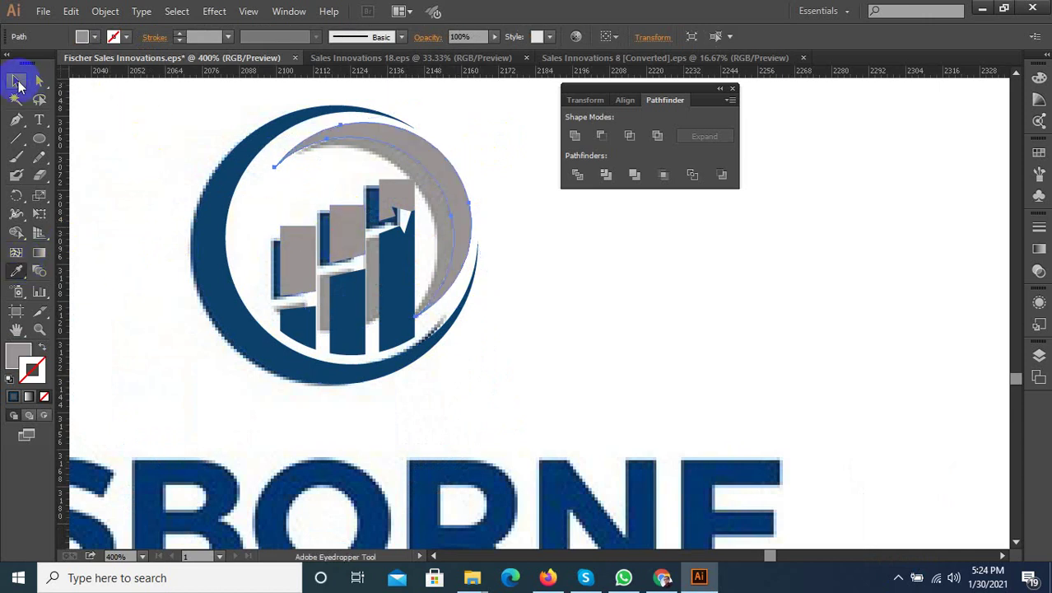
Step: Move the whole logo group onto the empty artboard on the right
{"action": "left_click", "coordinate": [197, 177]}
{"action": "scroll", "coordinate": [263, 255], "scroll_direction": "down", "scroll_amount": 3}
{"action": "scroll", "coordinate": [366, 284], "scroll_direction": "down", "scroll_amount": 1}
{"action": "left_click_drag", "start_coordinate": [358, 338], "coordinate": [583, 353]}
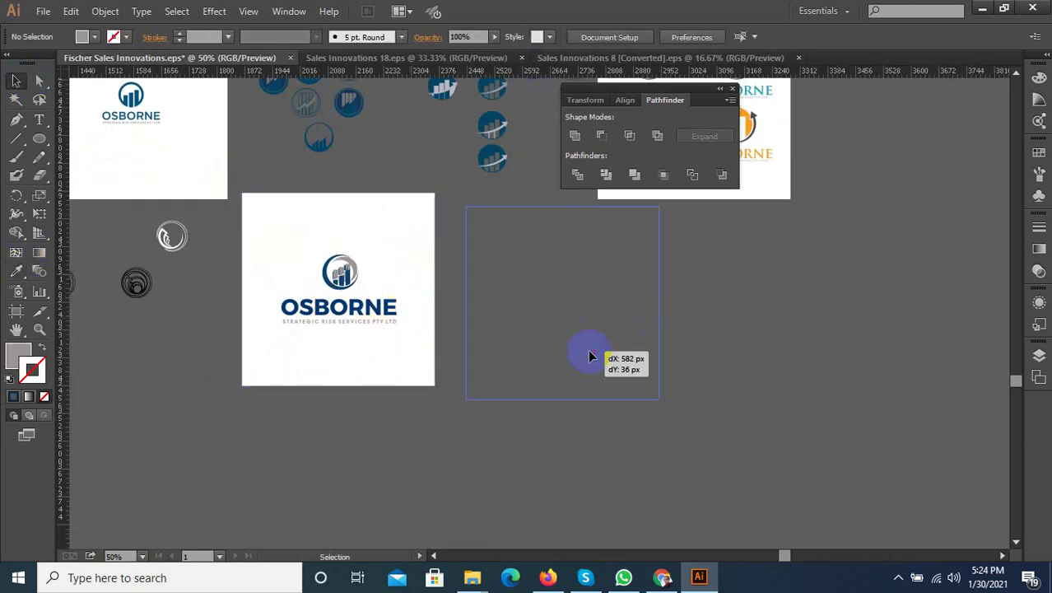
{"action": "scroll", "coordinate": [371, 288], "scroll_direction": "up", "scroll_amount": 1}
{"action": "left_click", "coordinate": [308, 258]}
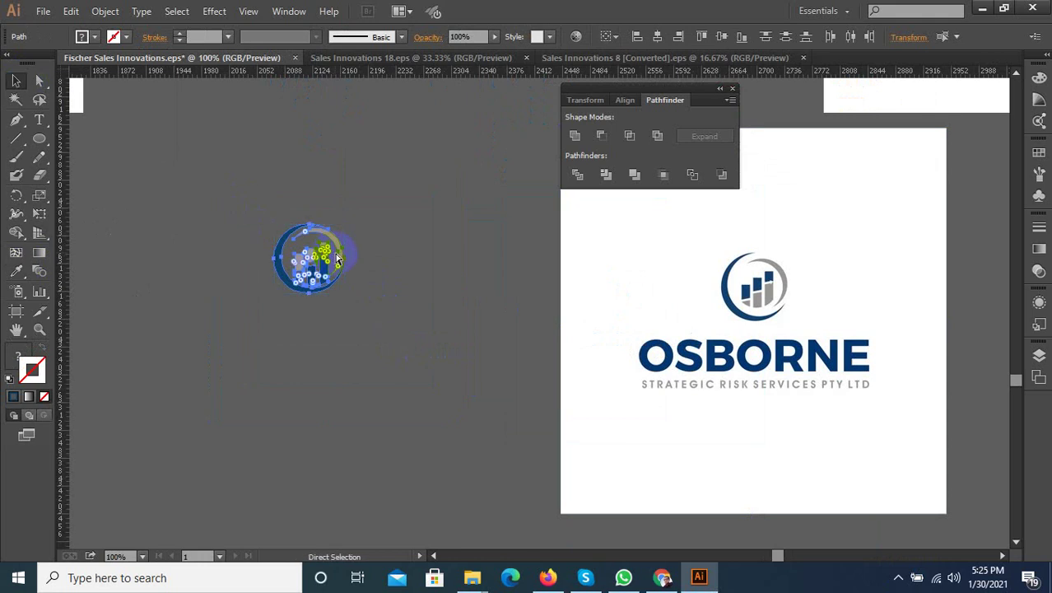
Step: Move the Fischer Sales artboard's old ring icon to the artboard's top-left
{"action": "scroll", "coordinate": [440, 359], "scroll_direction": "down", "scroll_amount": 3}
{"action": "scroll", "coordinate": [438, 359], "scroll_direction": "down", "scroll_amount": 1}
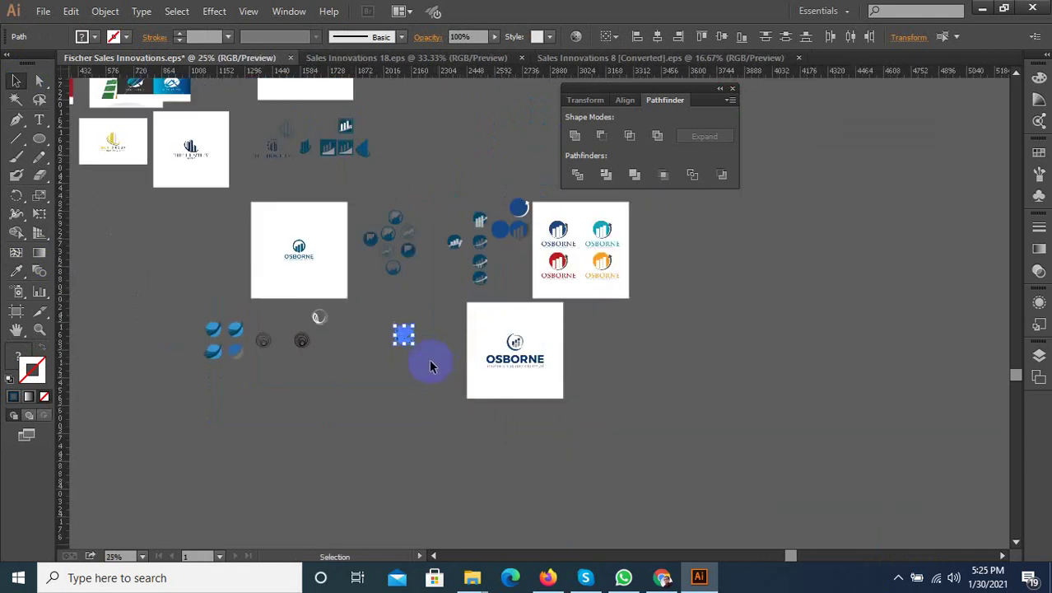
{"action": "scroll", "coordinate": [430, 366], "scroll_direction": "up", "scroll_amount": 1}
{"action": "scroll", "coordinate": [501, 423], "scroll_direction": "up", "scroll_amount": 1}
{"action": "scroll", "coordinate": [404, 169], "scroll_direction": "up", "scroll_amount": 1}
{"action": "left_click_drag", "start_coordinate": [404, 169], "coordinate": [472, 320]}
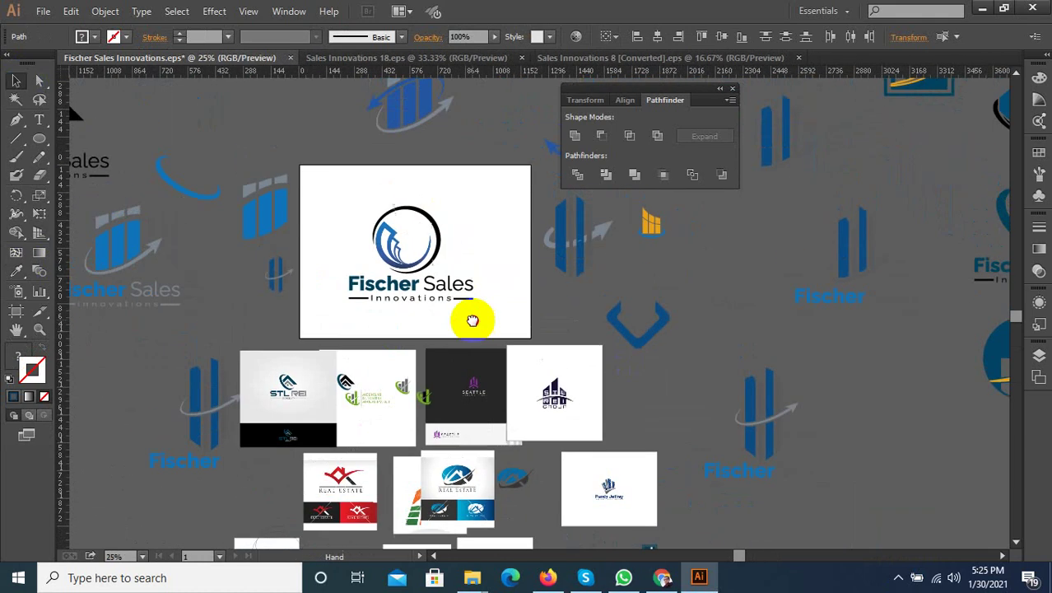
{"action": "scroll", "coordinate": [458, 228], "scroll_direction": "up", "scroll_amount": 3}
{"action": "left_click", "coordinate": [275, 259]}
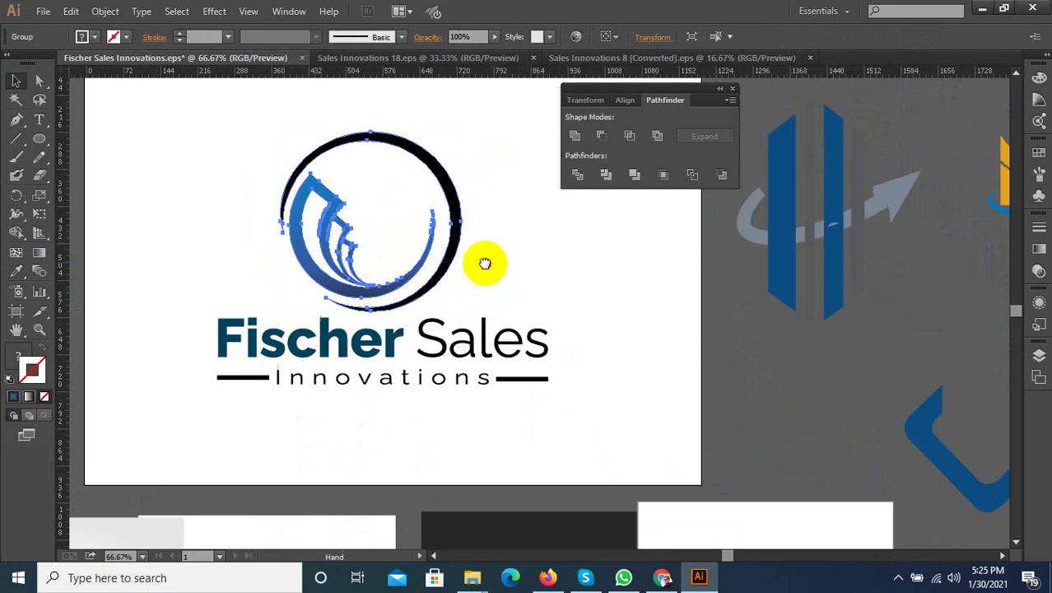
{"action": "left_click_drag", "start_coordinate": [485, 263], "coordinate": [514, 354]}
{"action": "left_click_drag", "start_coordinate": [500, 303], "coordinate": [327, 159]}
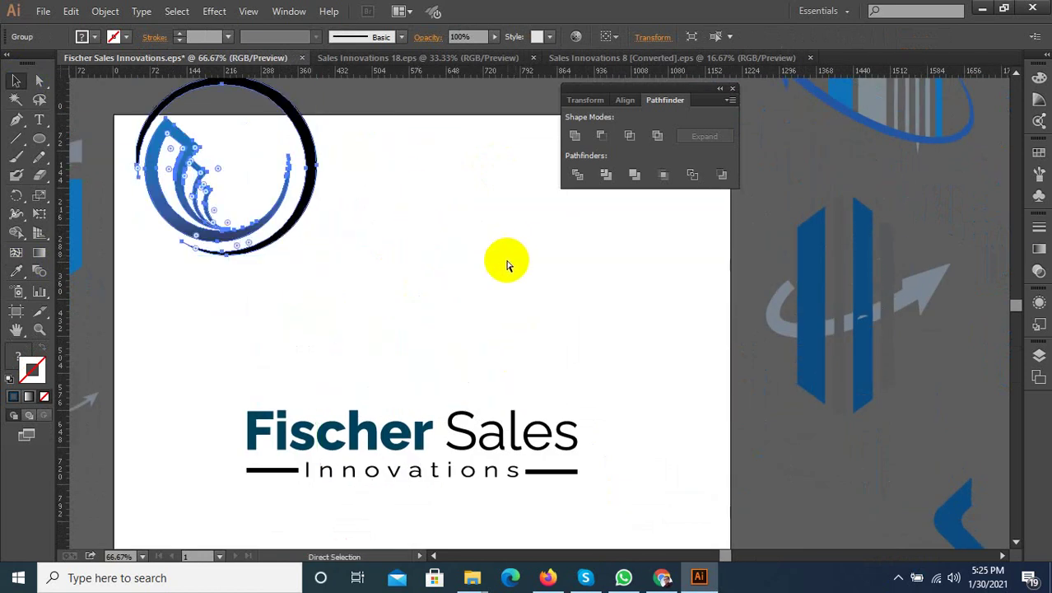
Step: Place the chart icon, enlarged, above the Fischer Sales Innovations text
{"action": "mouse_move", "coordinate": [507, 265]}
{"action": "left_mouse_down"}
{"action": "mouse_move", "coordinate": [553, 336]}
{"action": "mouse_move", "coordinate": [617, 381]}
{"action": "left_mouse_up"}
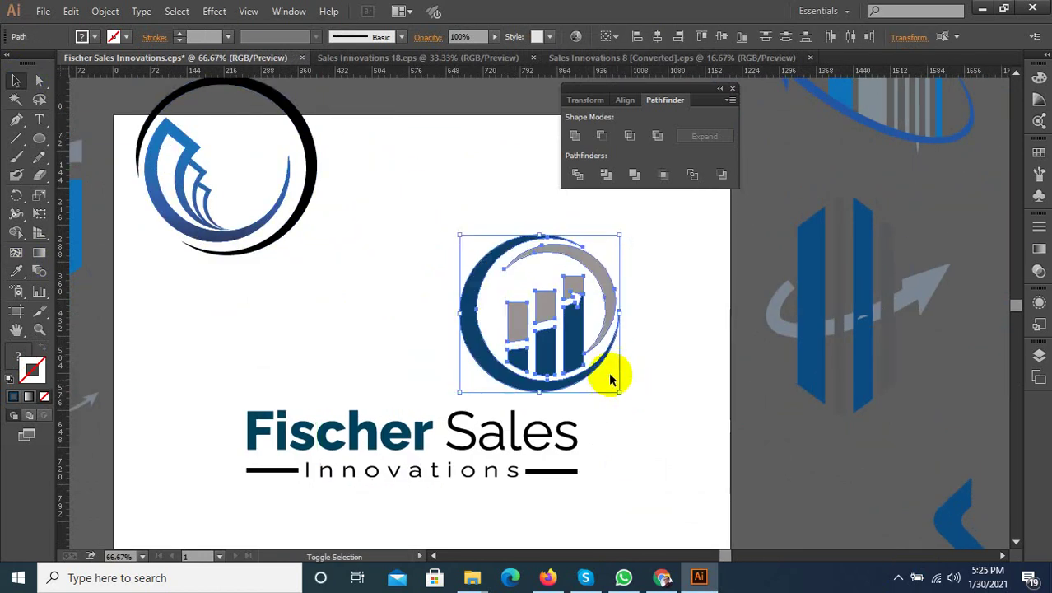
{"action": "left_click_drag", "start_coordinate": [573, 312], "coordinate": [469, 271]}
{"action": "left_click", "coordinate": [581, 344]}
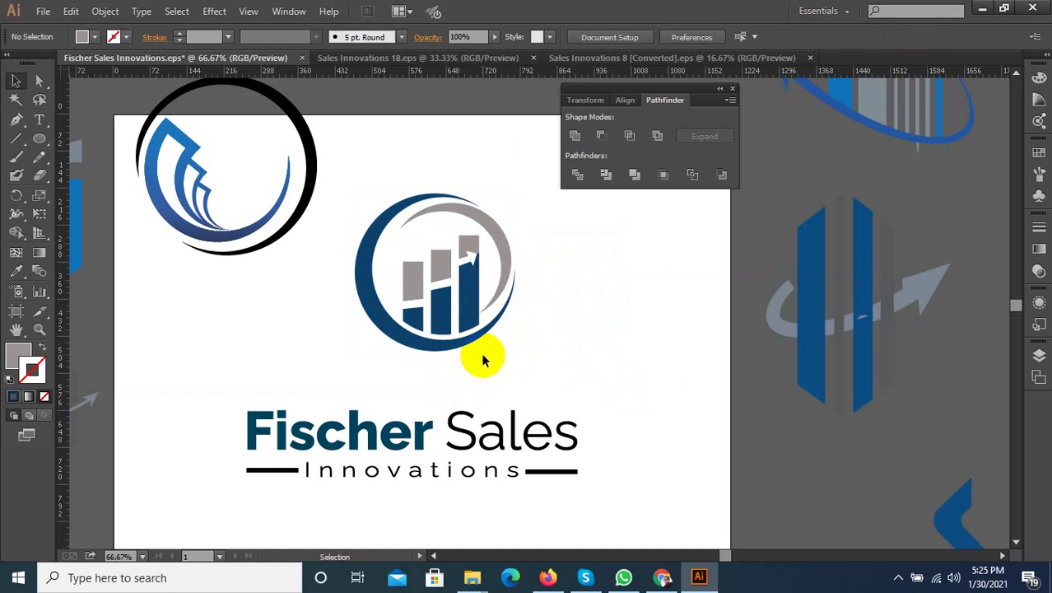
{"action": "left_click", "coordinate": [428, 331]}
{"action": "left_click", "coordinate": [899, 578]}
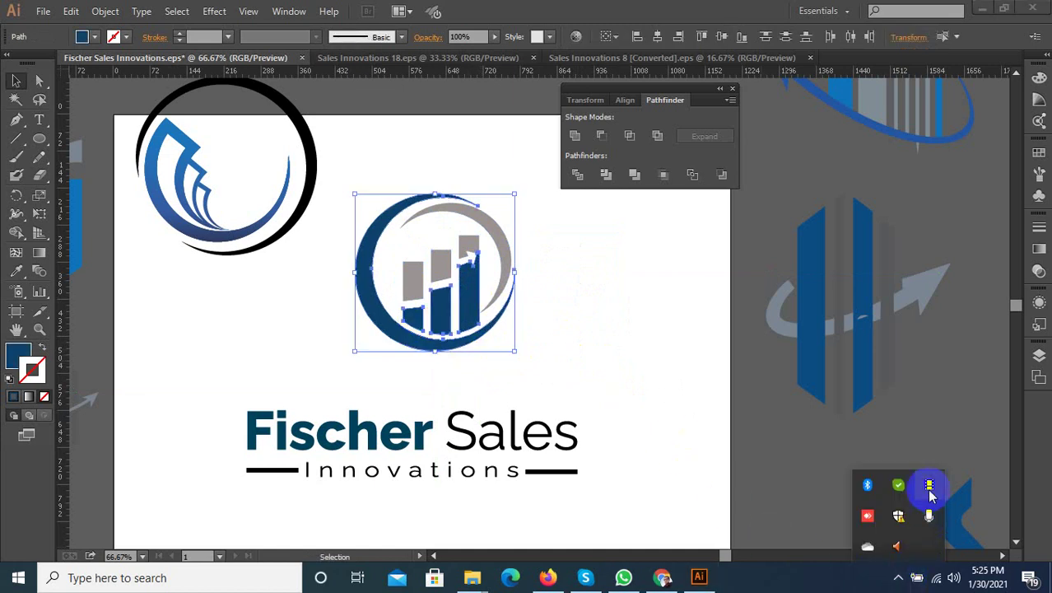
{"action": "scroll", "coordinate": [428, 331], "scroll_direction": "up", "scroll_amount": 2}
Step: Copy the ring icon's blue gradient onto the chart icon with the Eyedropper
{"action": "left_click", "coordinate": [17, 275]}
{"action": "scroll", "coordinate": [527, 387], "scroll_direction": "down", "scroll_amount": 3}
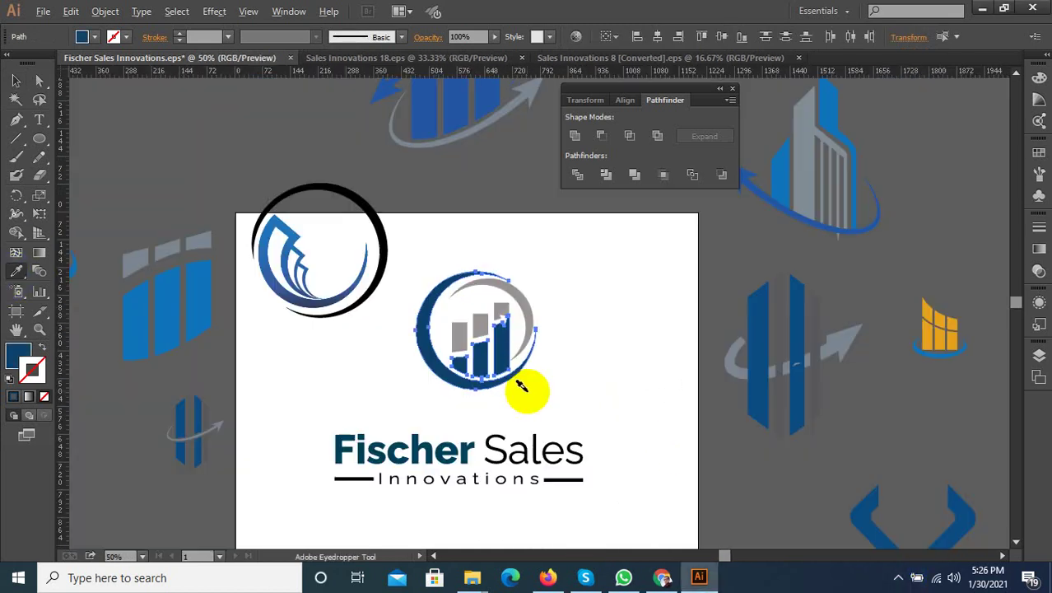
{"action": "left_click", "coordinate": [290, 244]}
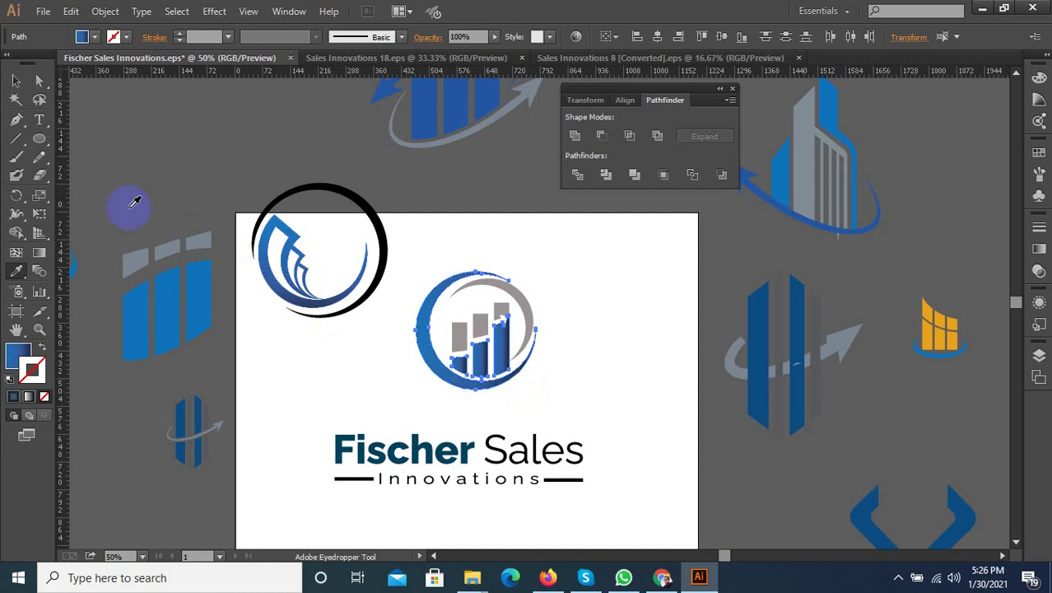
{"action": "left_click", "coordinate": [39, 251]}
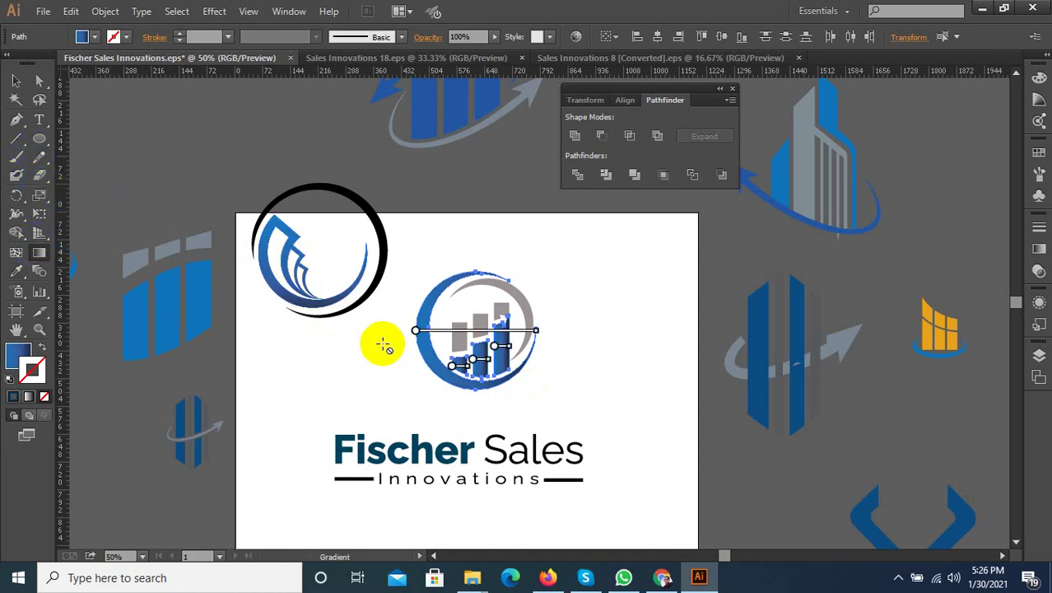
{"action": "scroll", "coordinate": [469, 341], "scroll_direction": "up", "scroll_amount": 2}
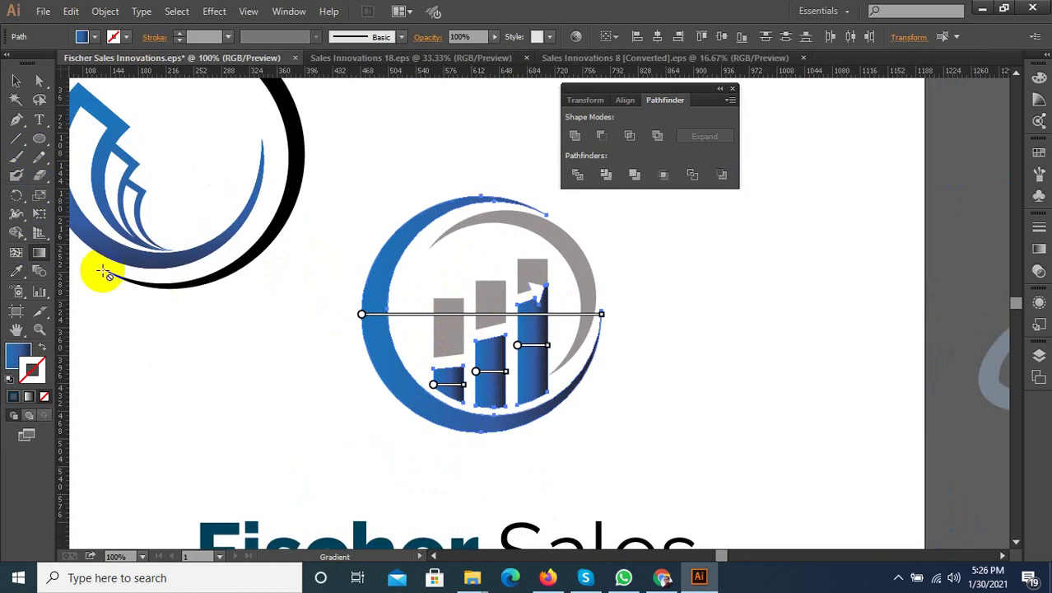
Step: Run the linear gradient vertically at -90°, bright blue at top to dark navy below
{"action": "left_click", "coordinate": [1038, 249]}
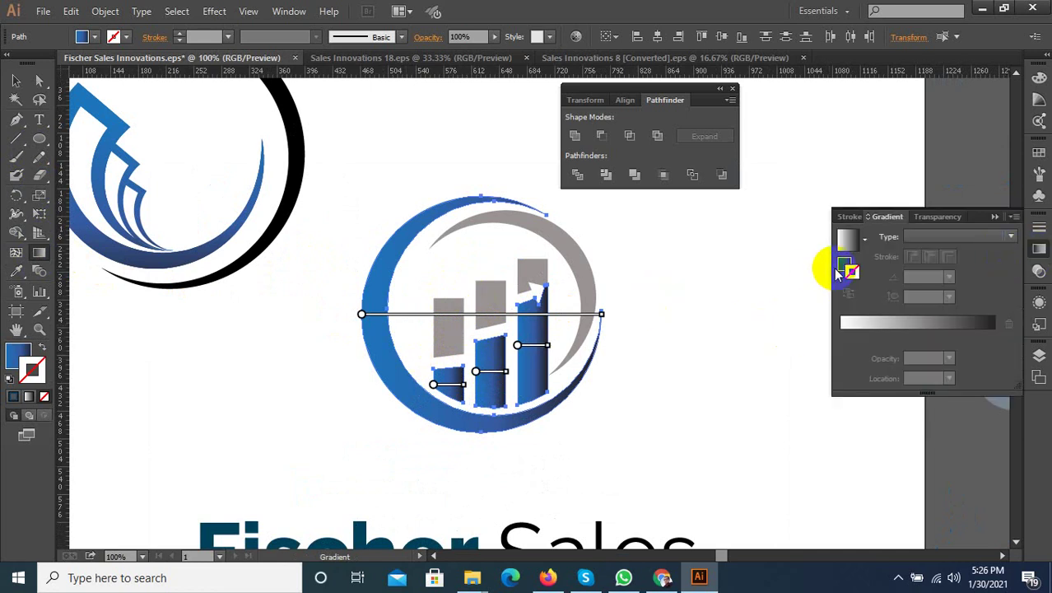
{"action": "left_click", "coordinate": [839, 272]}
{"action": "double_click", "coordinate": [839, 266]}
{"action": "left_click", "coordinate": [690, 211]}
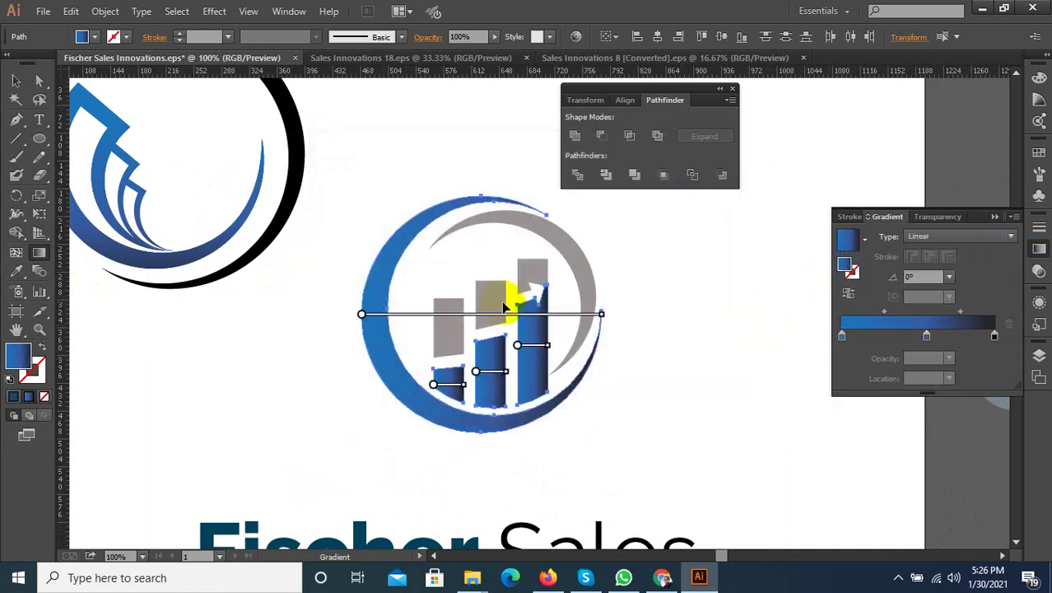
{"action": "left_click_drag", "start_coordinate": [470, 302], "coordinate": [470, 430]}
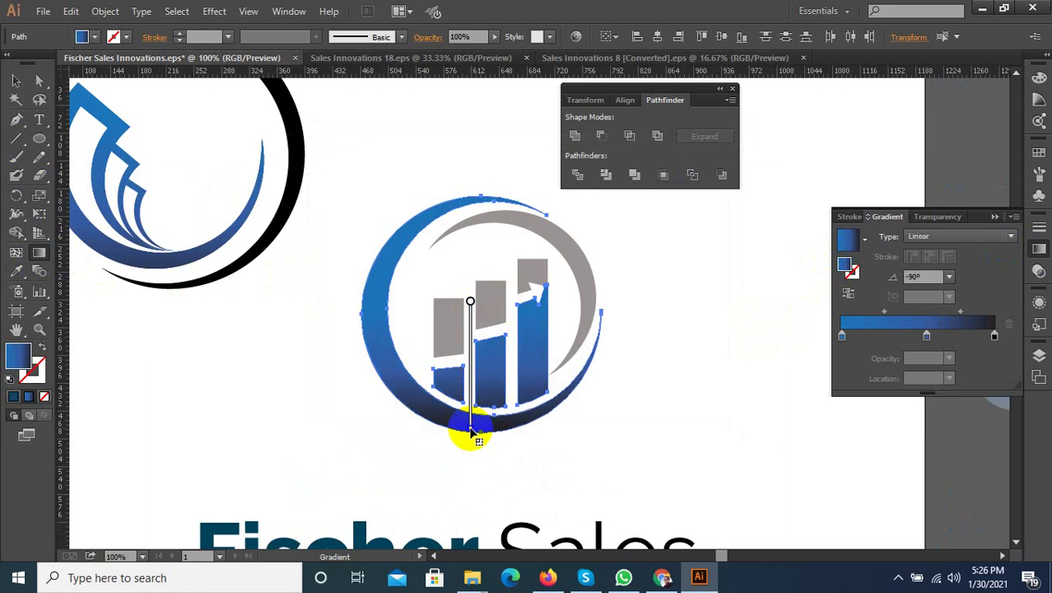
{"action": "left_click", "coordinate": [15, 81]}
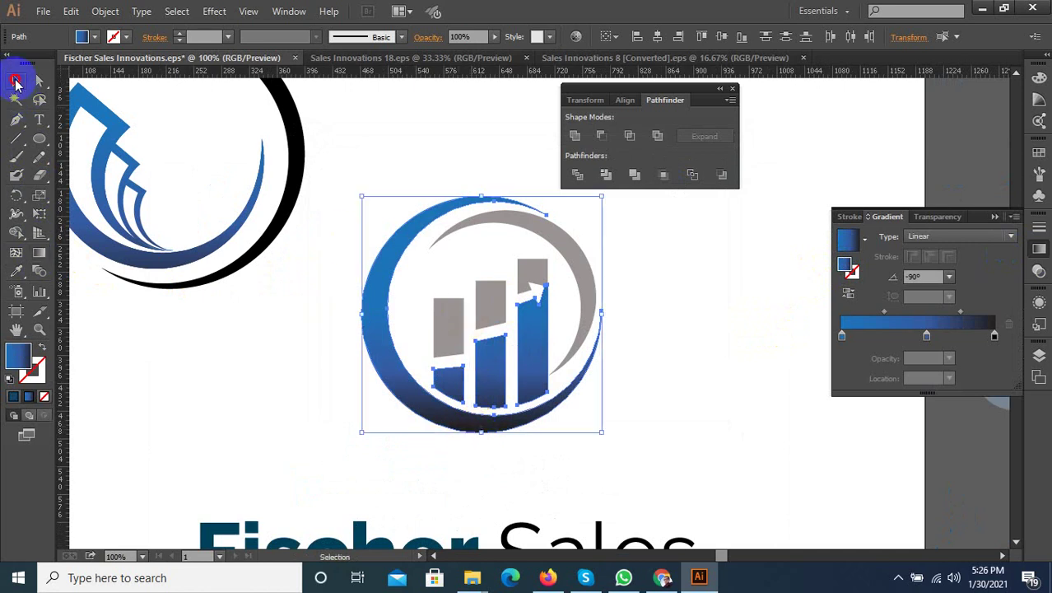
{"action": "left_click", "coordinate": [364, 376]}
{"action": "key", "text": "ctrl+minus"}
{"action": "key", "text": "ctrl+minus"}
{"action": "key", "text": "ctrl+minus"}
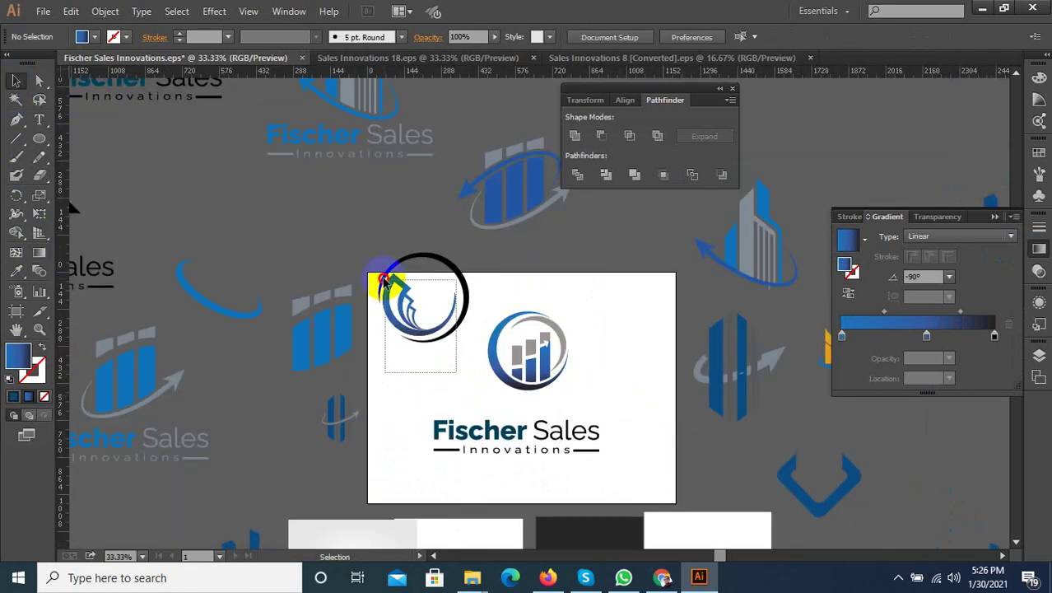
Step: Drag the old ring icon off the artboard to the left
{"action": "left_click", "coordinate": [427, 274]}
{"action": "left_click_drag", "start_coordinate": [447, 267], "coordinate": [200, 146]}
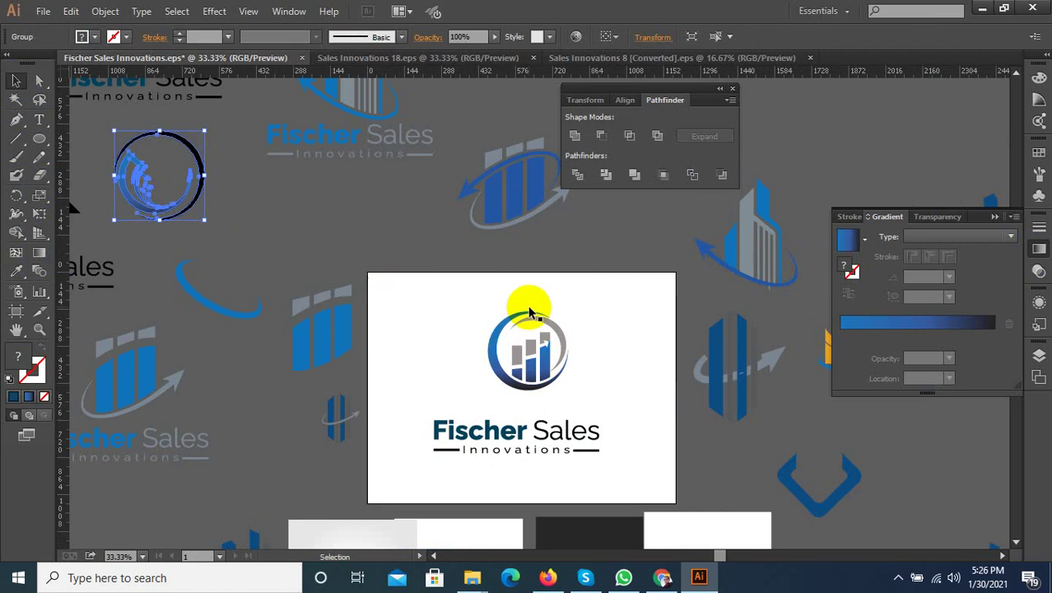
{"action": "key", "text": "ctrl+plus"}
Step: Group the chart icon's parts and reposition the enlarged icon
{"action": "left_click_drag", "start_coordinate": [619, 290], "coordinate": [369, 440]}
{"action": "right_click", "coordinate": [506, 393]}
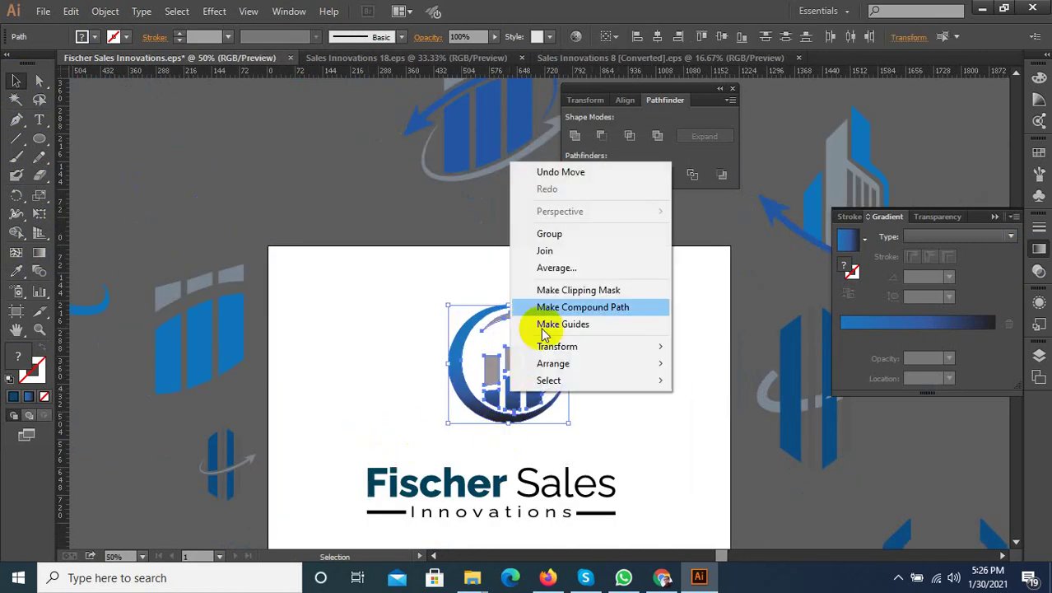
{"action": "left_click", "coordinate": [545, 233]}
{"action": "key", "text": "ctrl+minus"}
{"action": "key", "text": "ctrl+plus"}
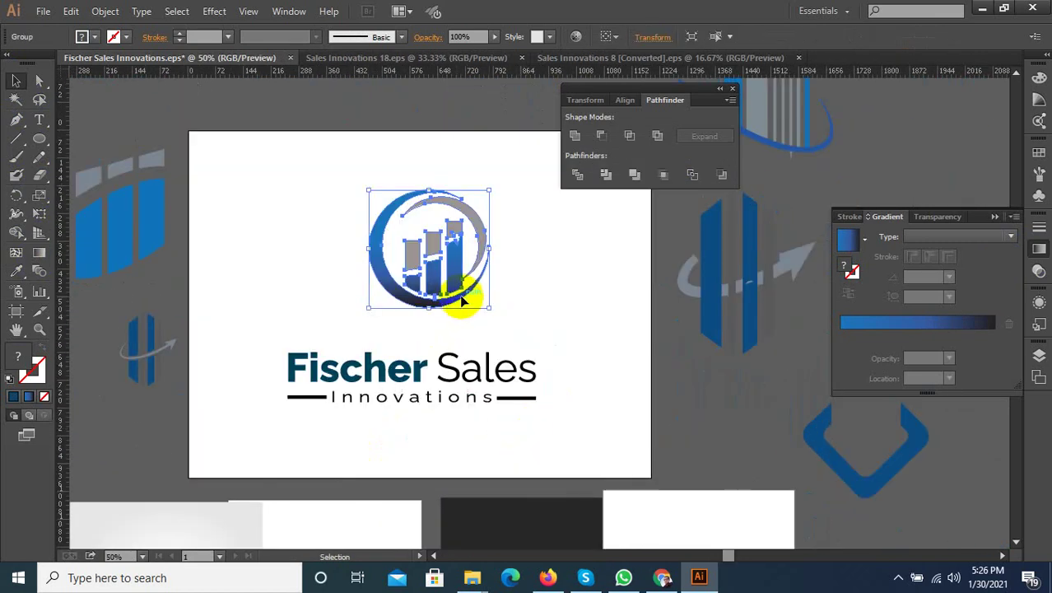
{"action": "mouse_move", "coordinate": [466, 309]}
{"action": "left_mouse_down"}
{"action": "mouse_move", "coordinate": [443, 331]}
{"action": "mouse_move", "coordinate": [504, 341]}
{"action": "left_mouse_up"}
{"action": "left_click", "coordinate": [605, 335]}
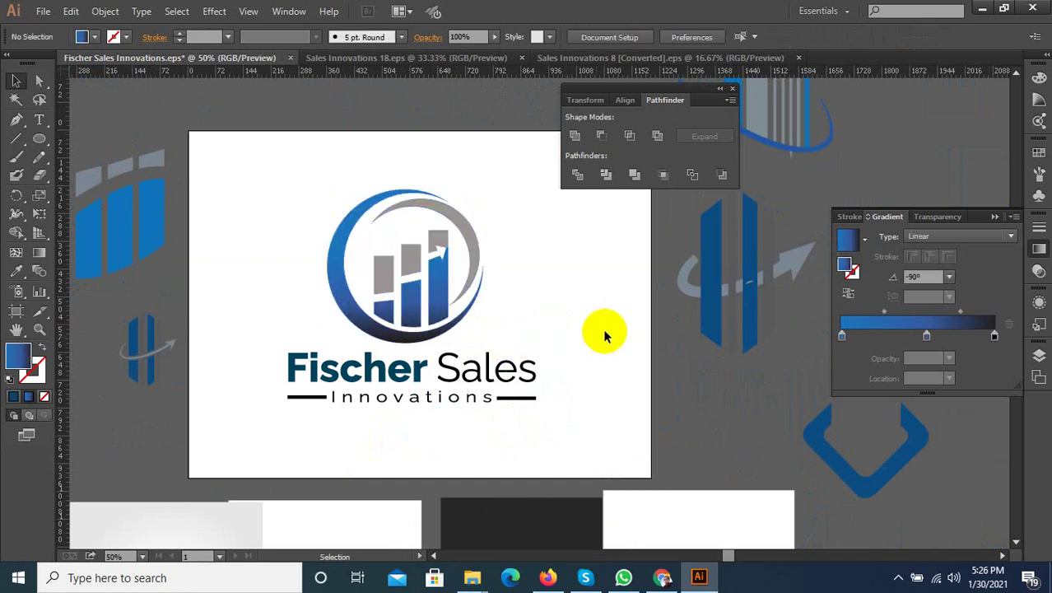
Step: Group the chart icon with the Fischer Sales Innovations text via Object > Group
{"action": "left_click", "coordinate": [900, 578]}
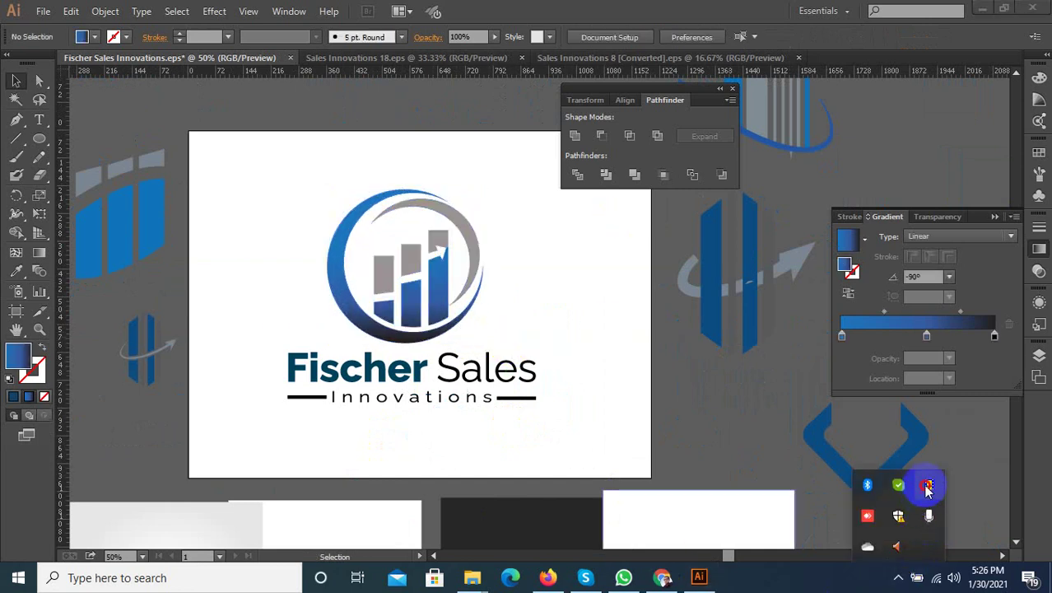
{"action": "left_click", "coordinate": [927, 488]}
{"action": "scroll", "coordinate": [411, 260], "scroll_direction": "up", "scroll_amount": 3}
{"action": "scroll", "coordinate": [341, 277], "scroll_direction": "down", "scroll_amount": 3}
{"action": "scroll", "coordinate": [362, 289], "scroll_direction": "up", "scroll_amount": 2}
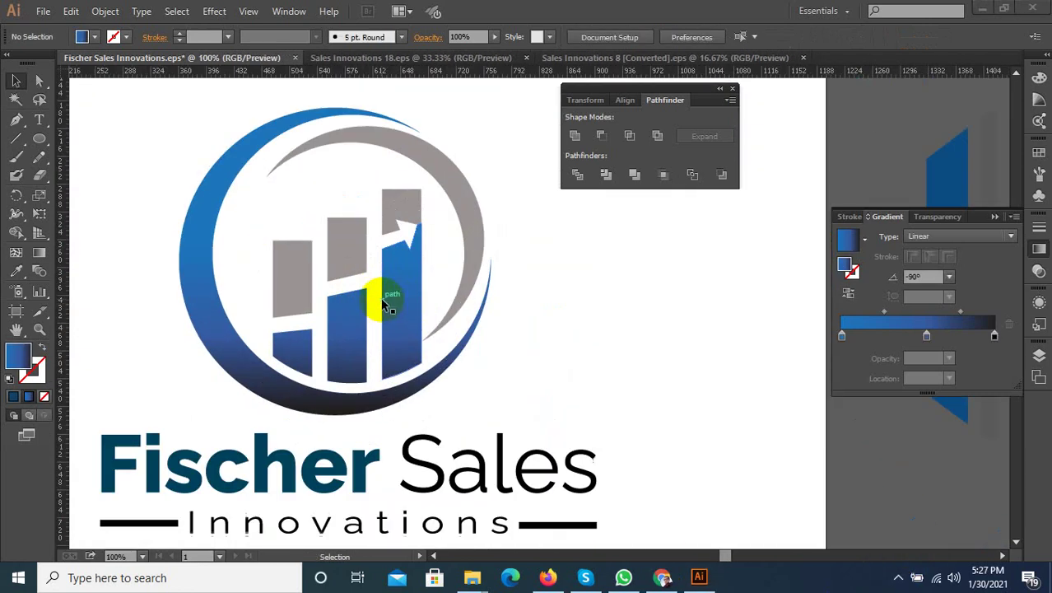
{"action": "scroll", "coordinate": [418, 321], "scroll_direction": "down", "scroll_amount": 2}
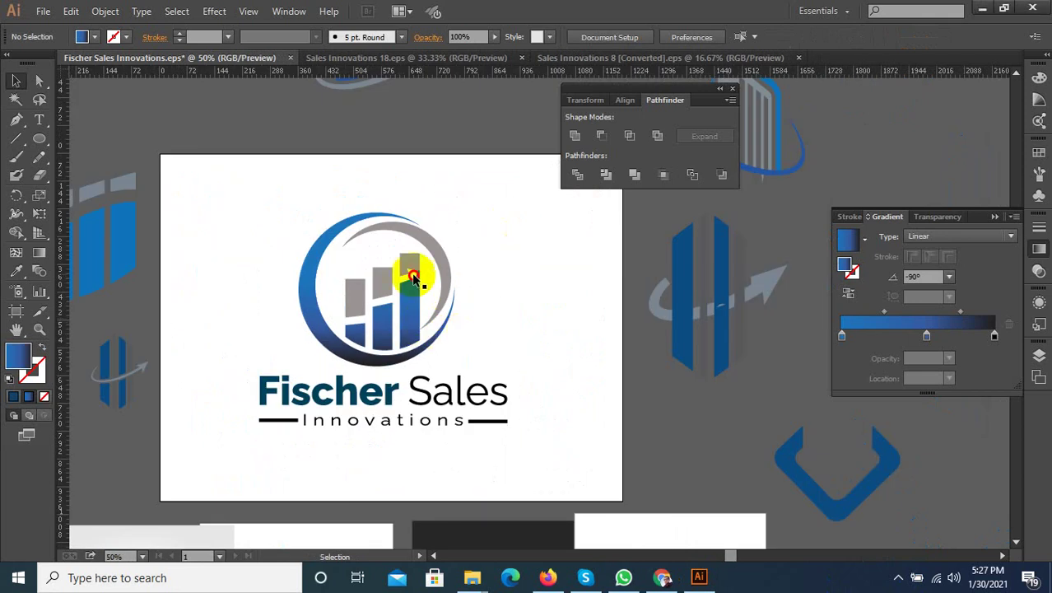
{"action": "left_click_drag", "start_coordinate": [520, 208], "coordinate": [262, 363]}
{"action": "right_click", "coordinate": [392, 321]}
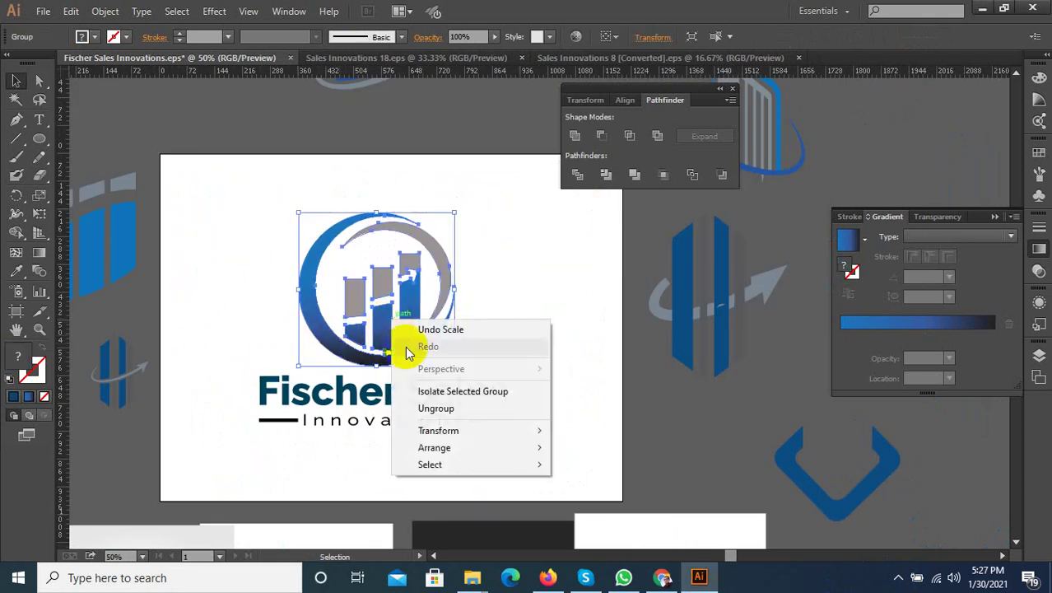
{"action": "left_click", "coordinate": [106, 11]}
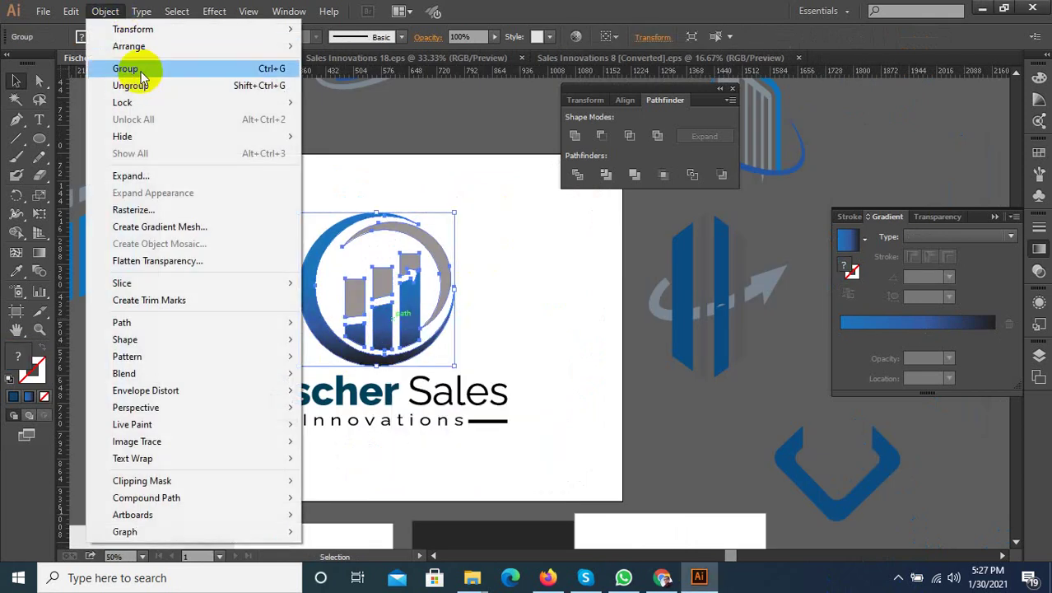
{"action": "left_click", "coordinate": [133, 67]}
{"action": "left_click", "coordinate": [361, 427], "text": "shift"}
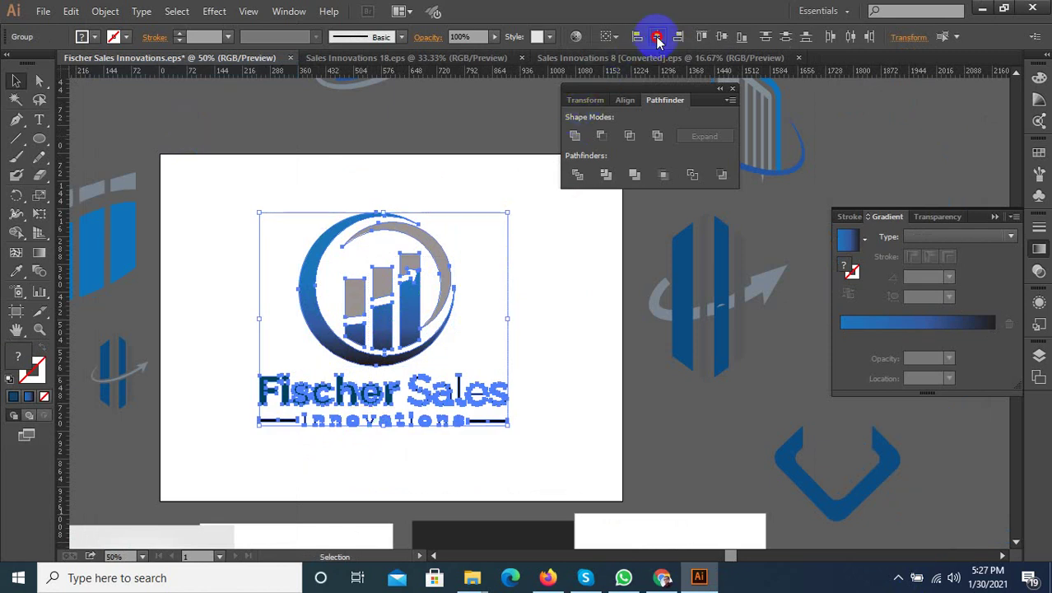
{"action": "left_click", "coordinate": [445, 331]}
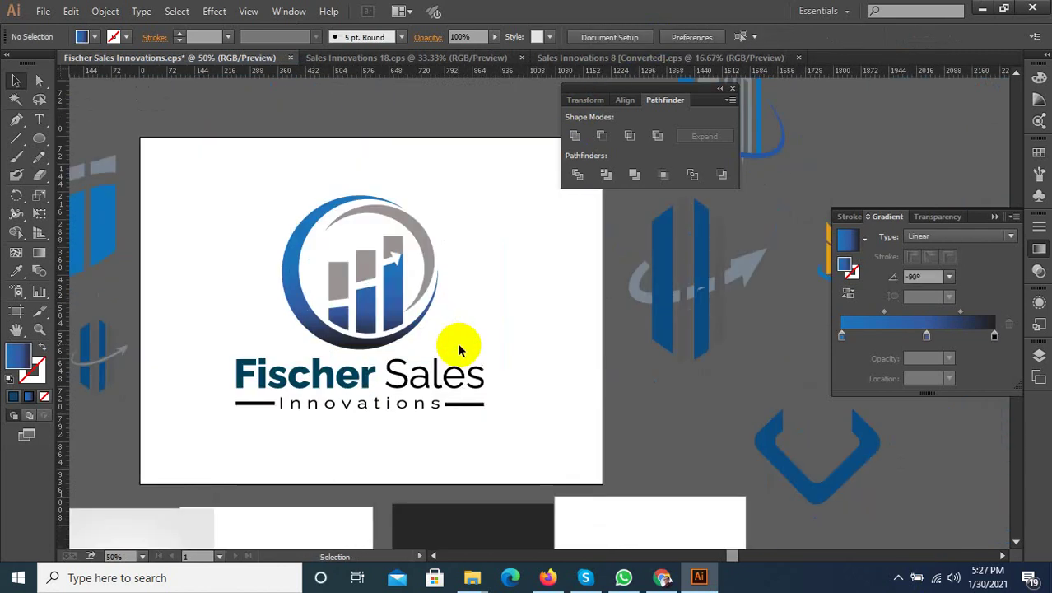
Step: Shrink the grey arc from both corners and nudge it right beside the bars
{"action": "left_click_drag", "start_coordinate": [428, 259], "coordinate": [431, 258]}
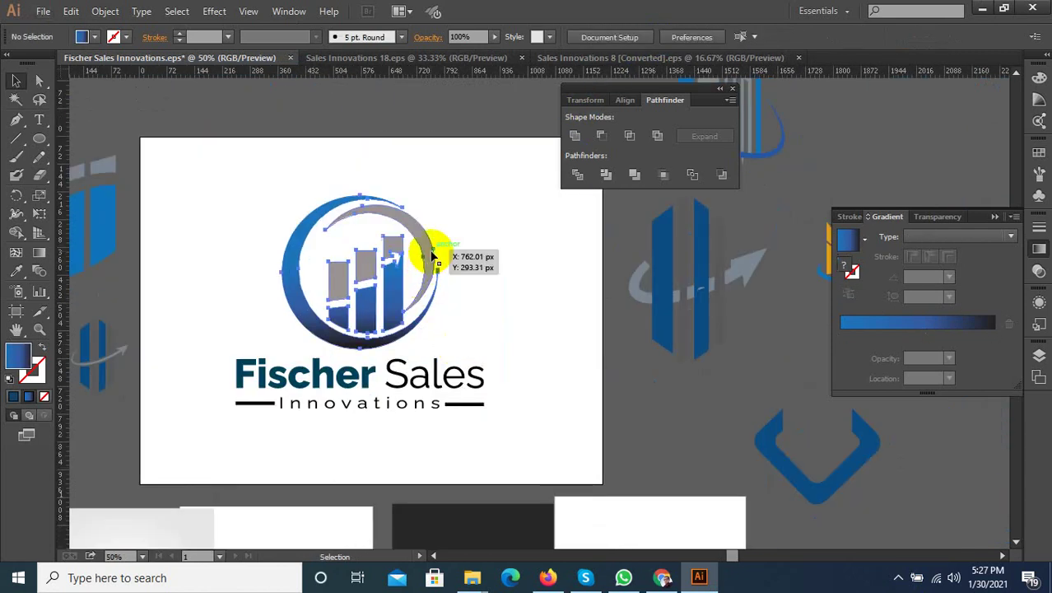
{"action": "key", "text": "ctrl+plus"}
{"action": "key", "text": "ctrl+plus"}
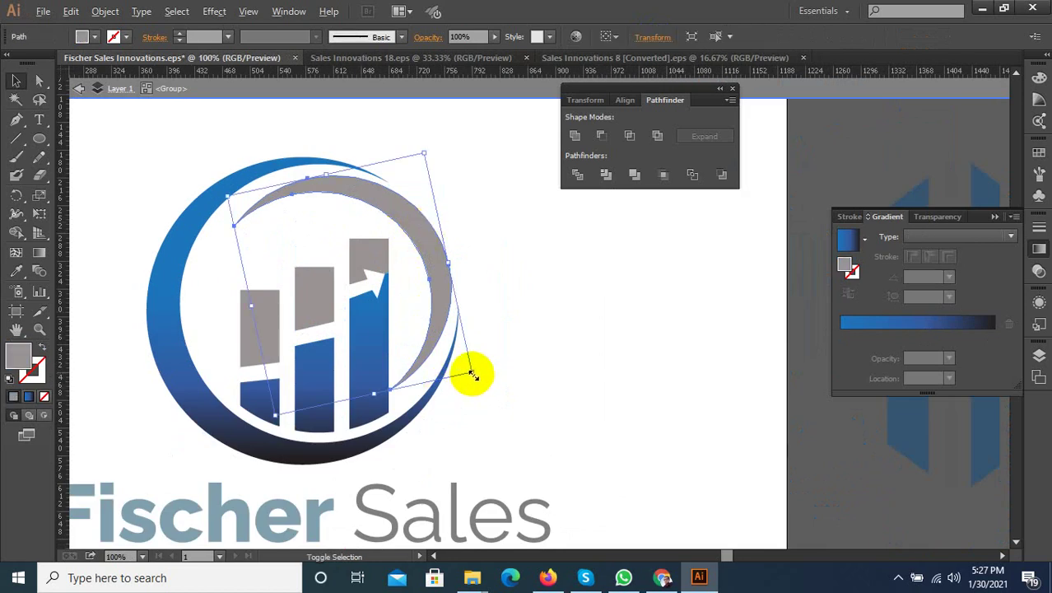
{"action": "left_click_drag", "start_coordinate": [472, 374], "coordinate": [463, 364]}
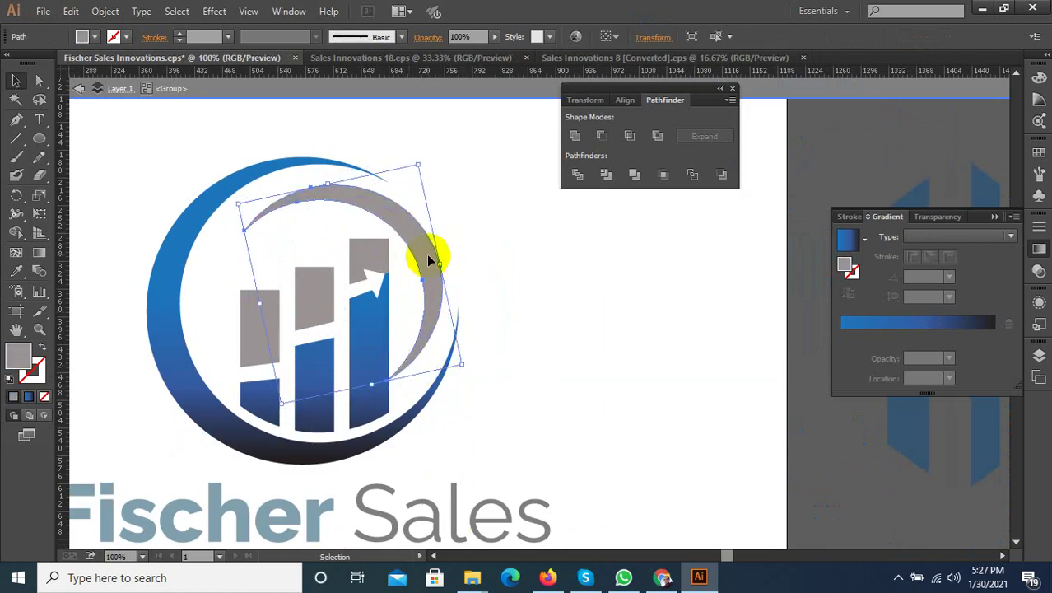
{"action": "left_click_drag", "start_coordinate": [428, 260], "coordinate": [433, 264]}
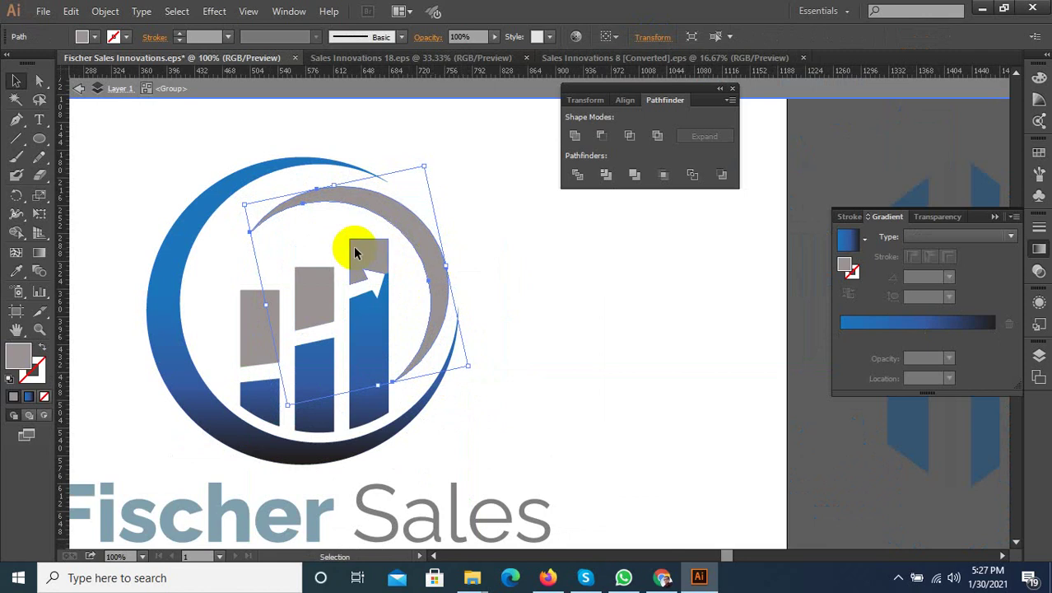
{"action": "left_click_drag", "start_coordinate": [246, 203], "coordinate": [227, 204]}
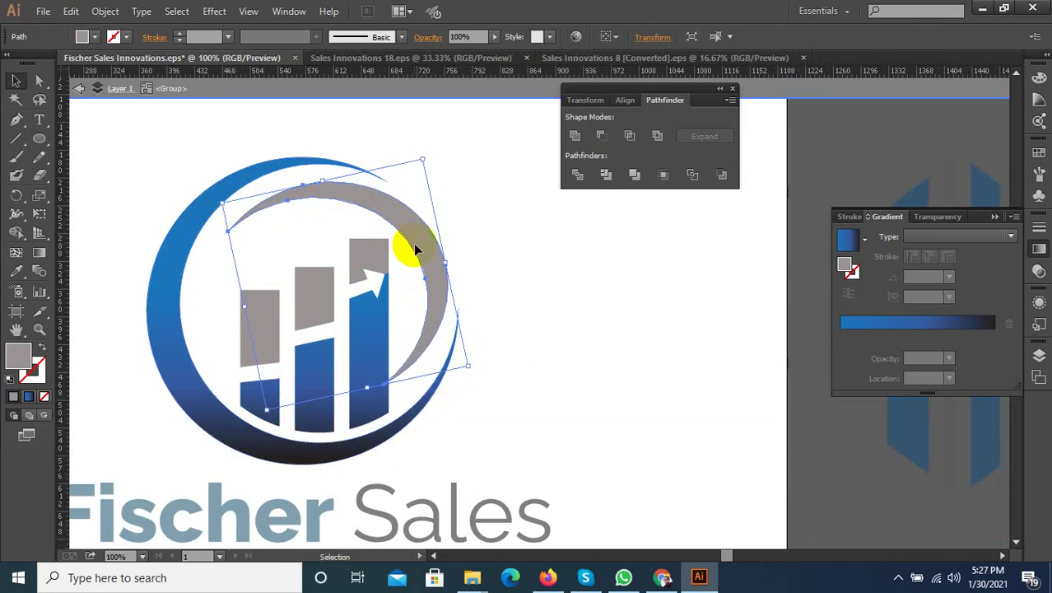
{"action": "key", "text": "v"}
{"action": "mouse_move", "coordinate": [432, 257]}
{"action": "left_mouse_down"}
{"action": "mouse_move", "coordinate": [442, 253]}
{"action": "mouse_move", "coordinate": [428, 260]}
{"action": "mouse_move", "coordinate": [439, 261]}
{"action": "left_mouse_up"}
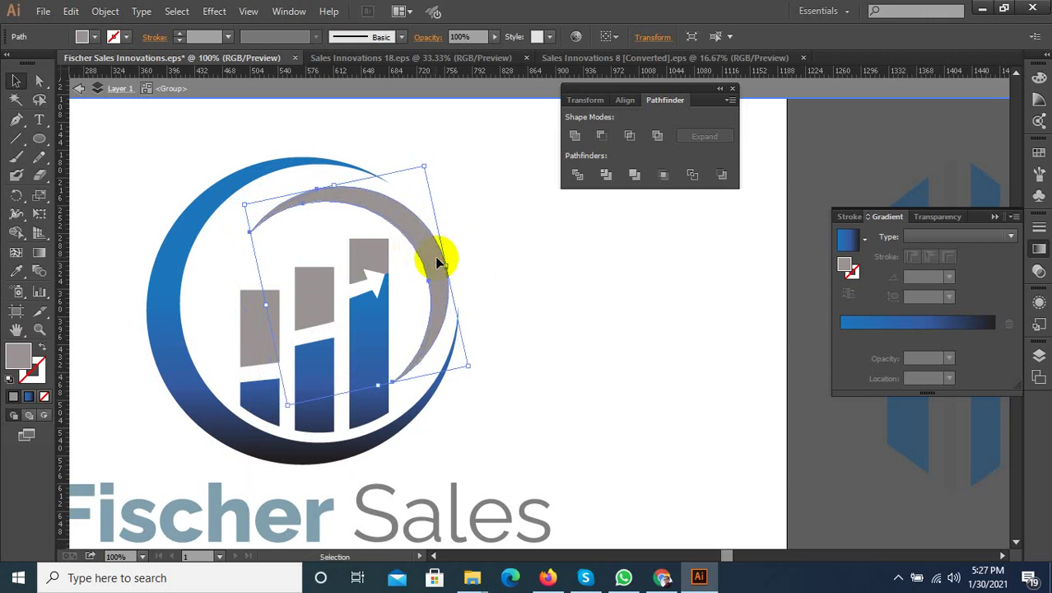
{"action": "left_click", "coordinate": [481, 253]}
{"action": "scroll", "coordinate": [489, 268], "scroll_direction": "down", "scroll_amount": 1}
{"action": "scroll", "coordinate": [329, 293], "scroll_direction": "down", "scroll_amount": 3}
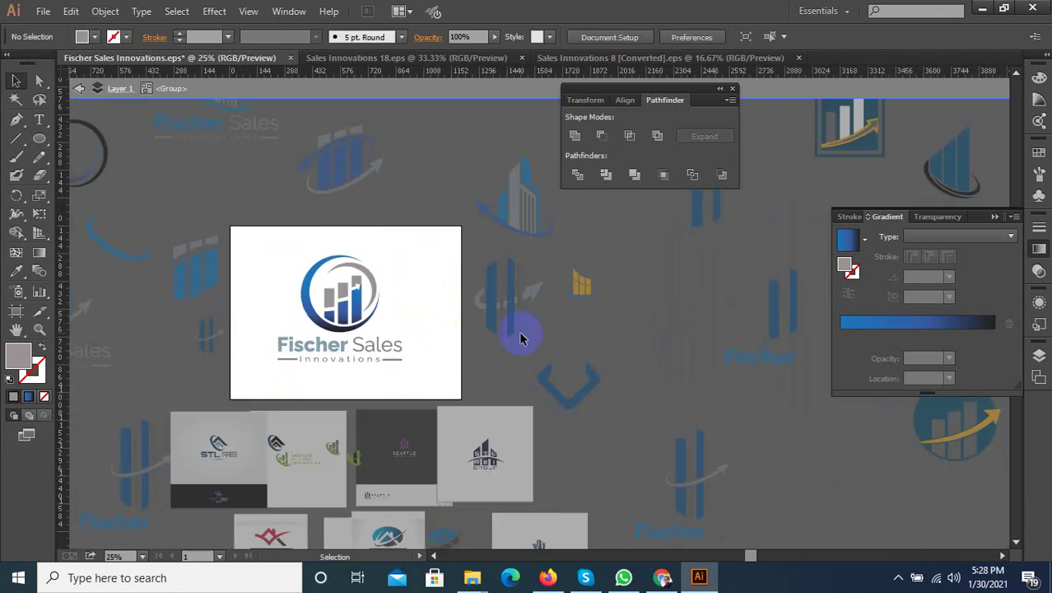
{"action": "scroll", "coordinate": [387, 350], "scroll_direction": "up", "scroll_amount": 2}
Step: Open Save for Web and browse to F:\All WORK ONLINE\DESIGNCONTEST\2021
{"action": "scroll", "coordinate": [403, 383], "scroll_direction": "down", "scroll_amount": 1}
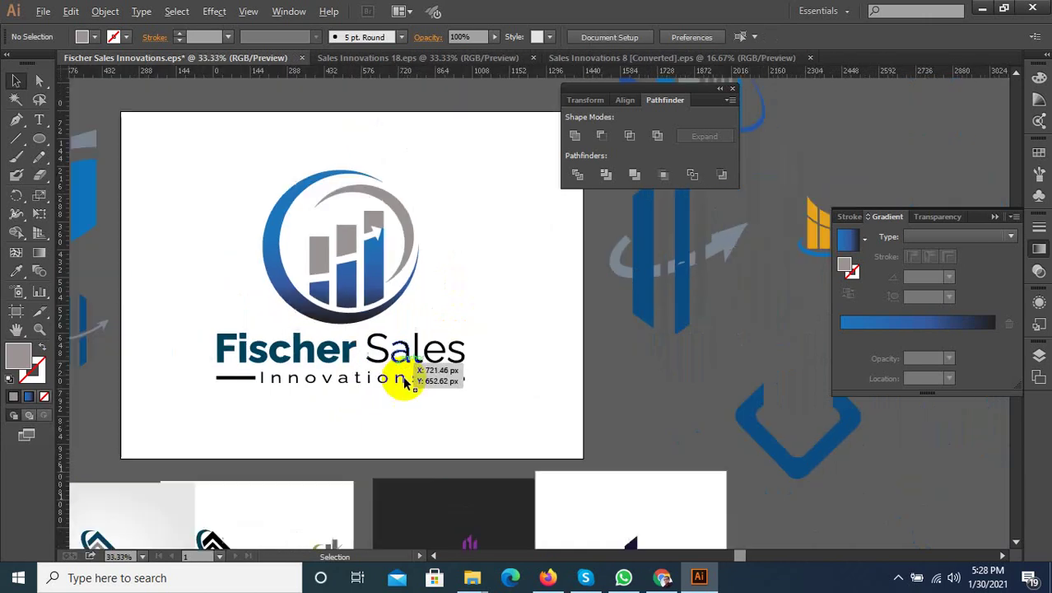
{"action": "scroll", "coordinate": [404, 383], "scroll_direction": "down", "scroll_amount": 1}
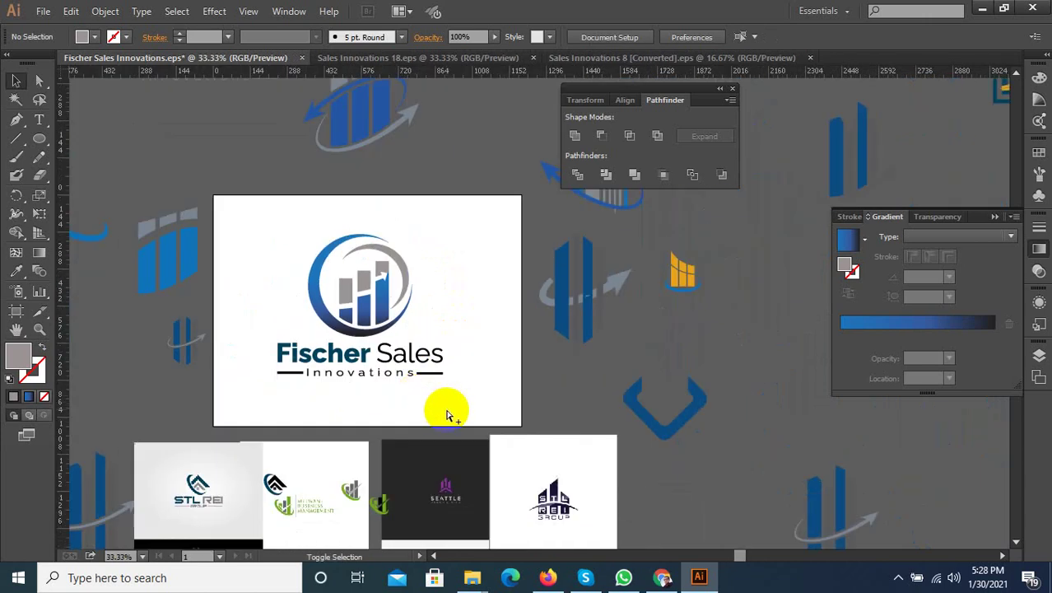
{"action": "key", "text": "ctrl+alt+shift+s"}
{"action": "left_click", "coordinate": [839, 517]}
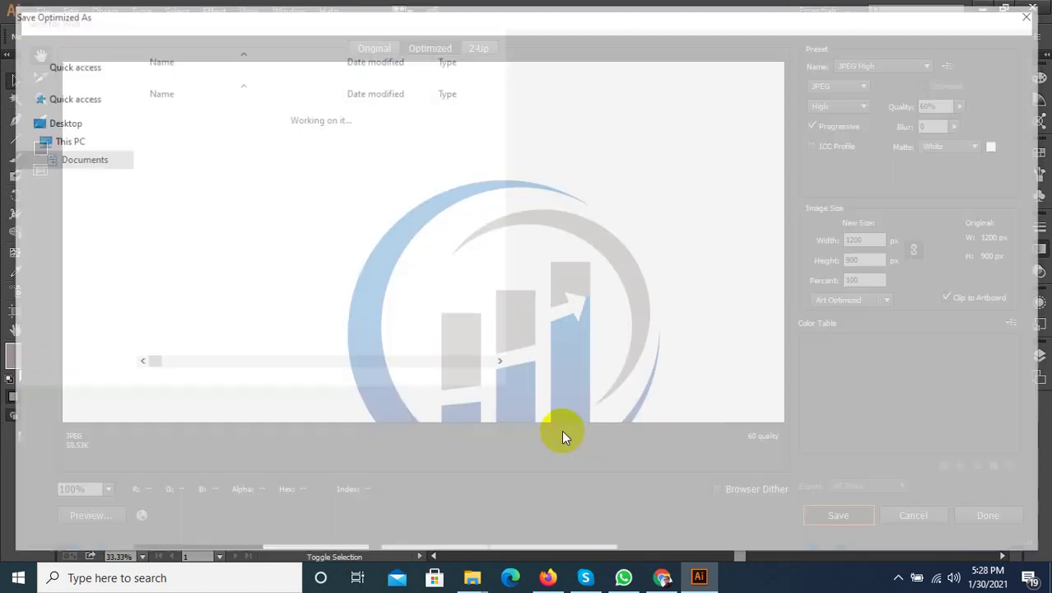
{"action": "left_click", "coordinate": [131, 38]}
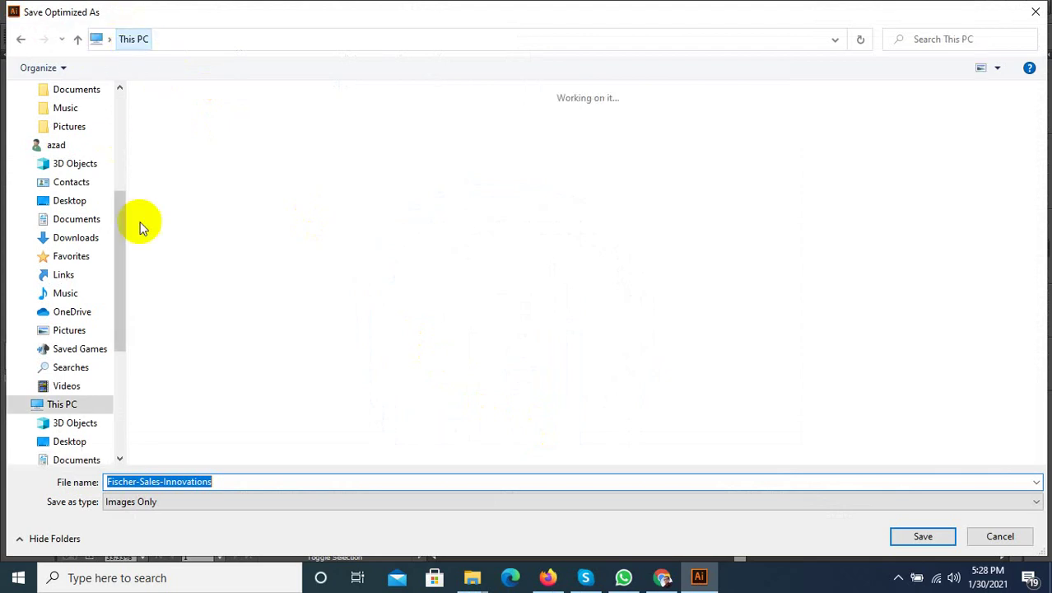
{"action": "double_click", "coordinate": [337, 288]}
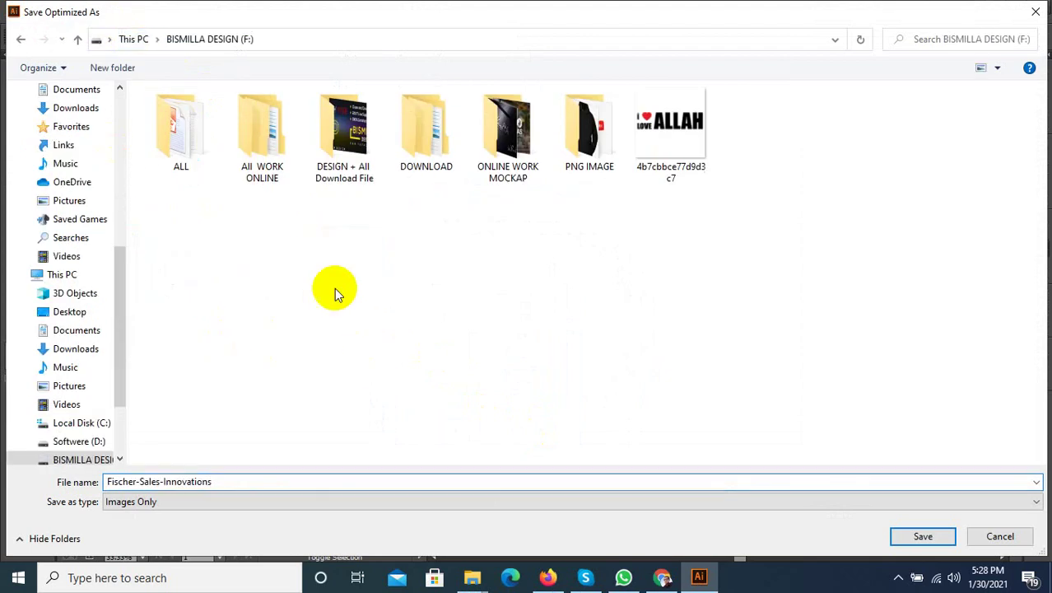
{"action": "double_click", "coordinate": [251, 152]}
{"action": "double_click", "coordinate": [560, 131]}
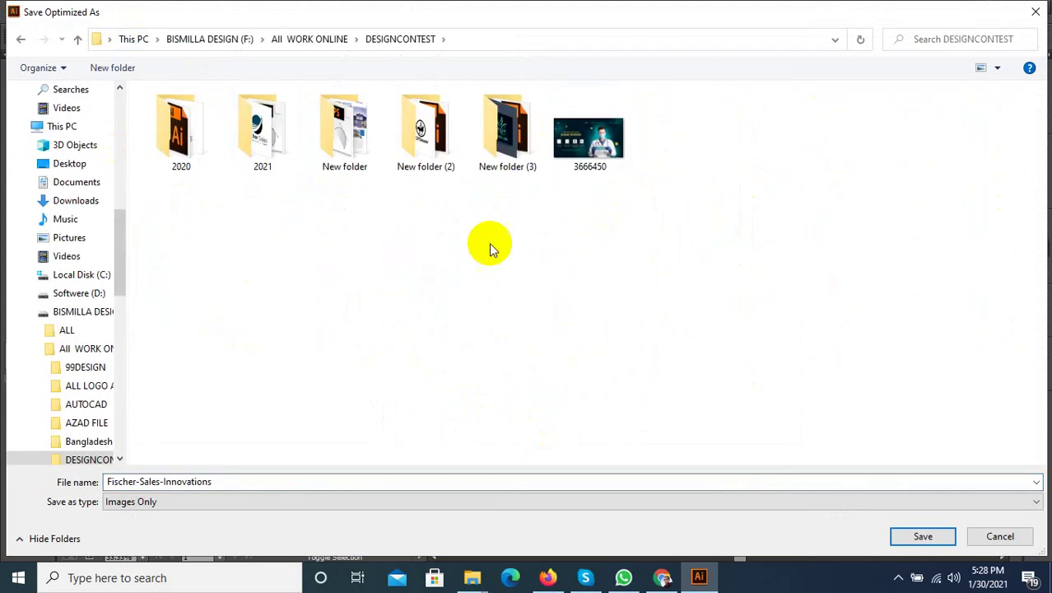
{"action": "double_click", "coordinate": [261, 141]}
Step: Name the JPEG Fischer-Sales-Innovations-21 and save it
{"action": "left_click", "coordinate": [911, 230]}
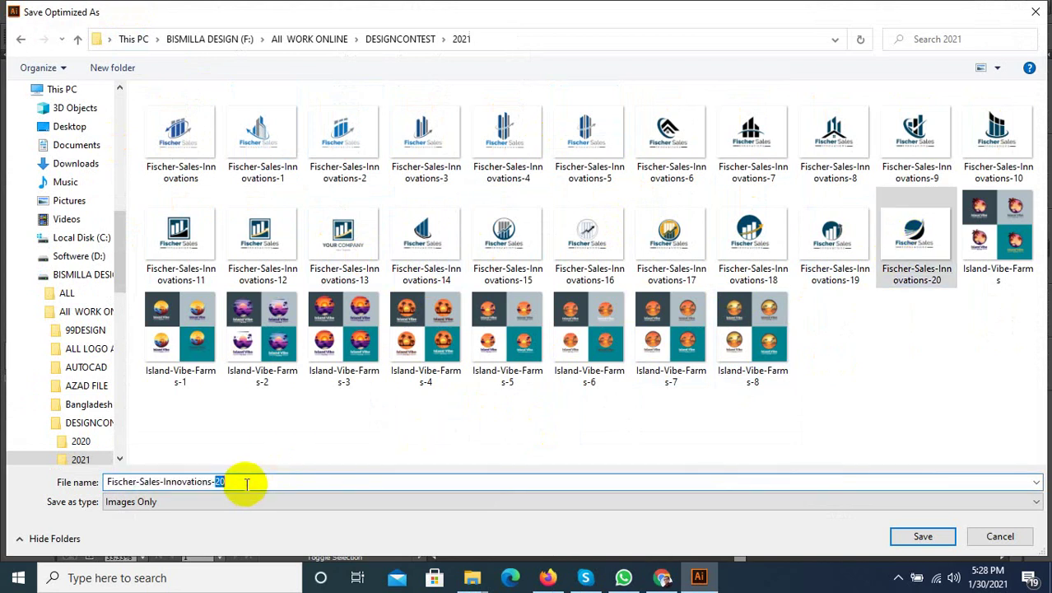
{"action": "type", "text": "2"}
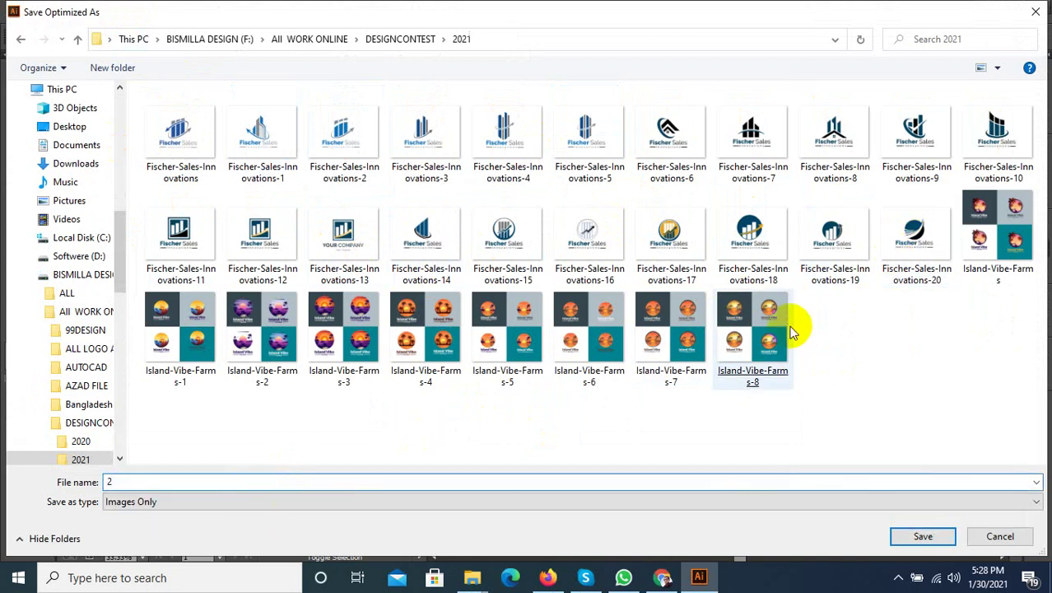
{"action": "left_click", "coordinate": [885, 247]}
{"action": "right_click", "coordinate": [885, 247]}
{"action": "left_click", "coordinate": [265, 493]}
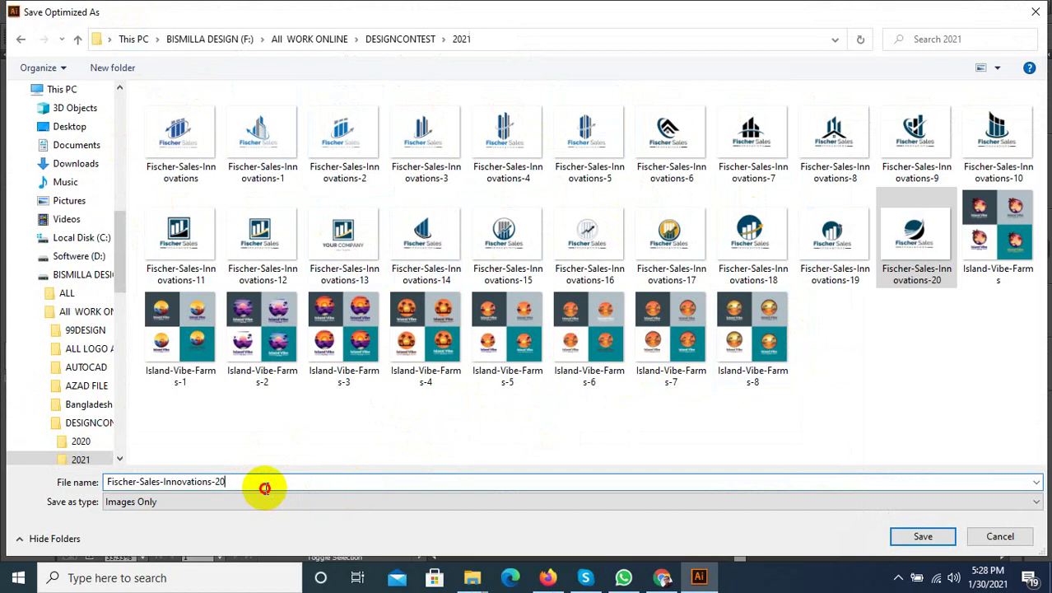
{"action": "double_click", "coordinate": [265, 488]}
{"action": "type", "text": "2"}
{"action": "left_click", "coordinate": [259, 485]}
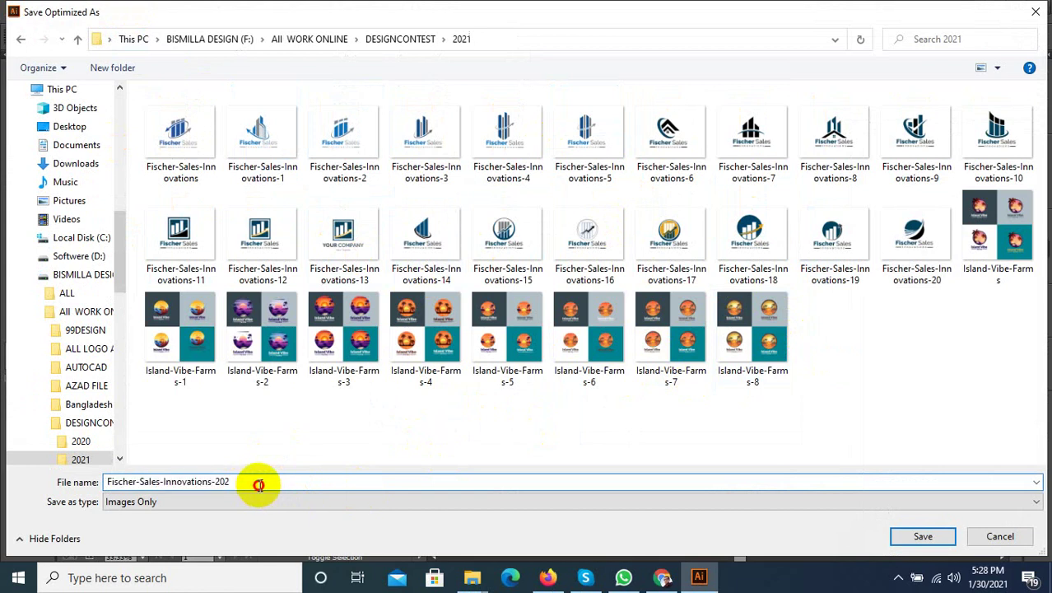
{"action": "key", "text": "BackSpace"}
{"action": "key", "text": "BackSpace"}
{"action": "type", "text": "2"}
{"action": "key", "text": "BackSpace"}
{"action": "type", "text": "1"}
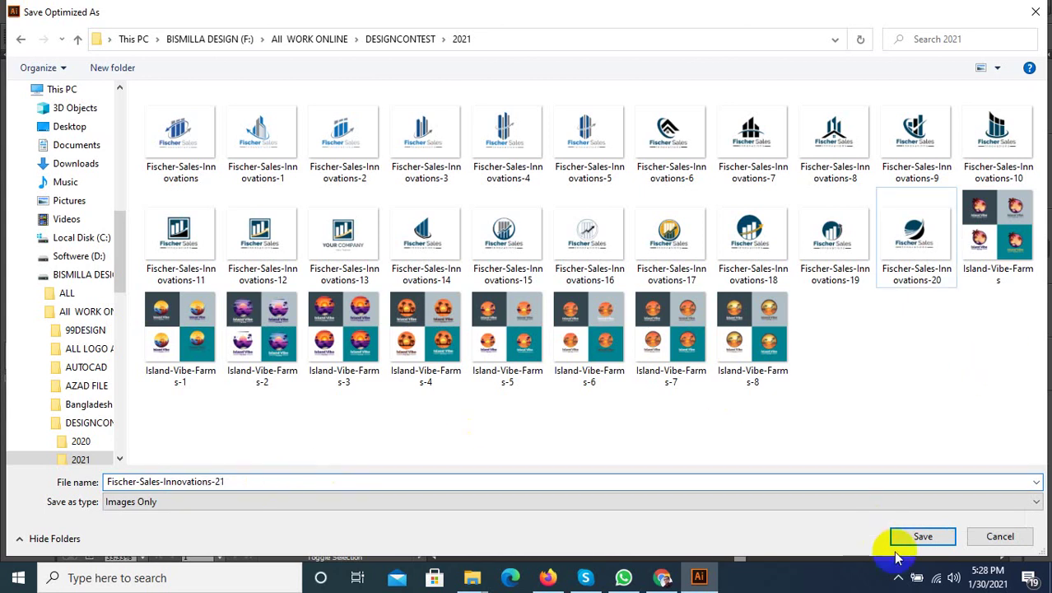
{"action": "left_click", "coordinate": [914, 536]}
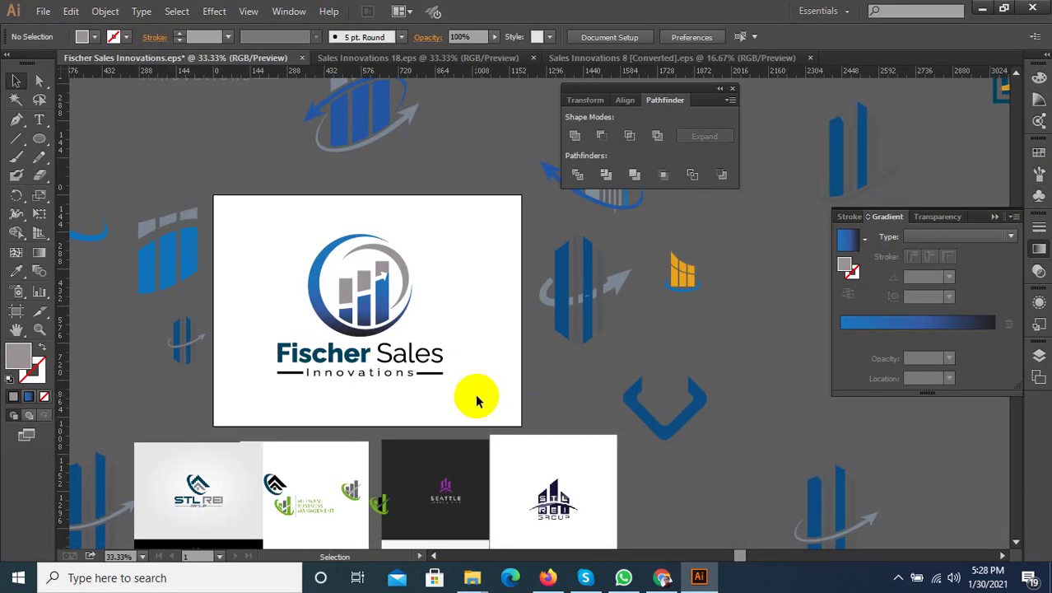
Step: Replace the Sales Innovations 18 template's globe mark with the Fischer bar-chart icon
{"action": "left_click_drag", "start_coordinate": [476, 401], "coordinate": [379, 372]}
{"action": "left_click", "coordinate": [481, 413]}
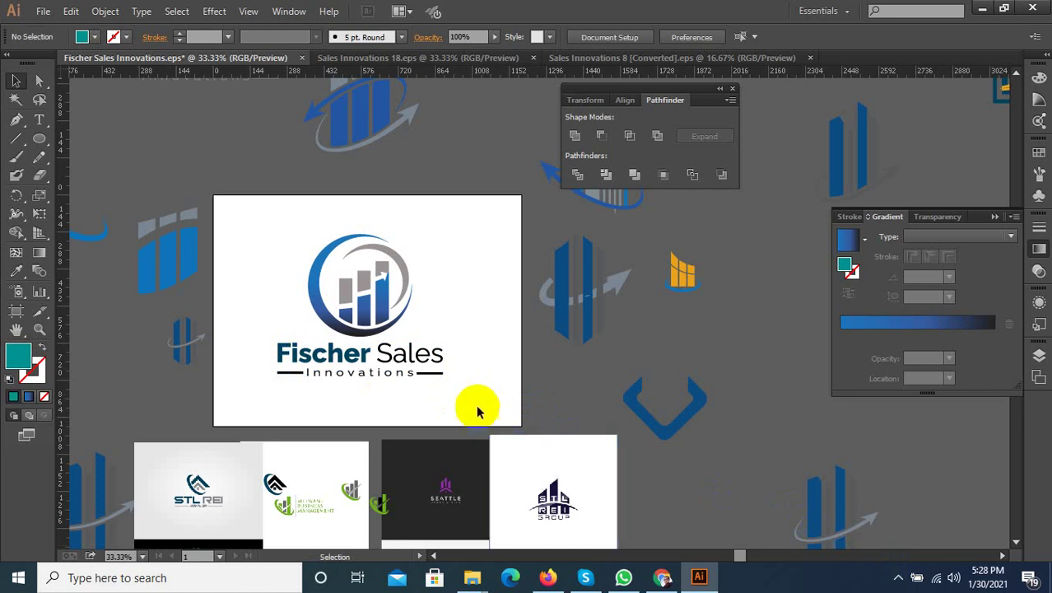
{"action": "left_click_drag", "start_coordinate": [463, 337], "coordinate": [312, 235]}
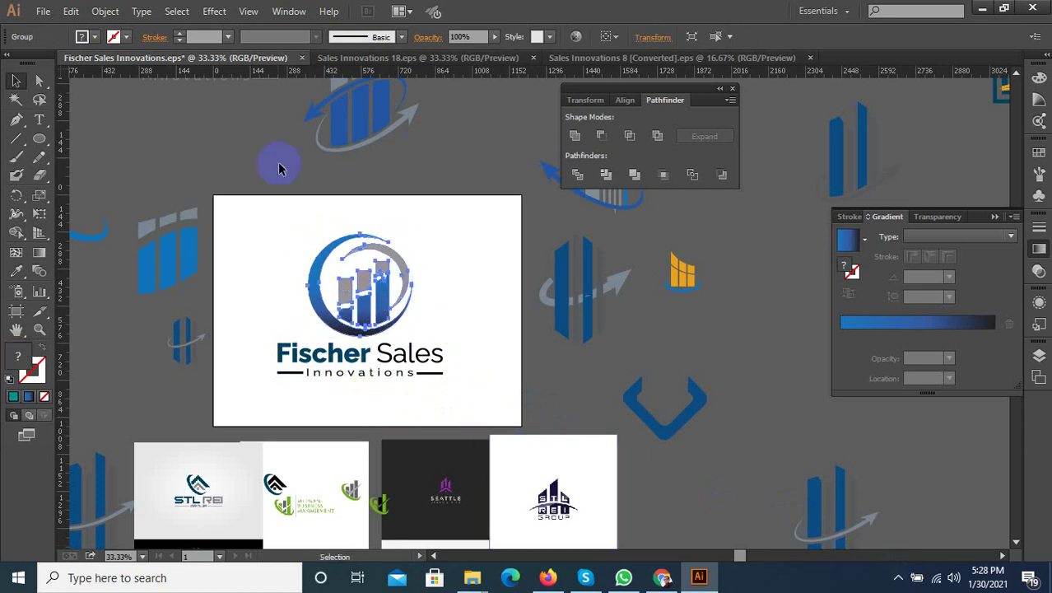
{"action": "left_click", "coordinate": [355, 59]}
{"action": "left_click_drag", "start_coordinate": [517, 200], "coordinate": [320, 280]}
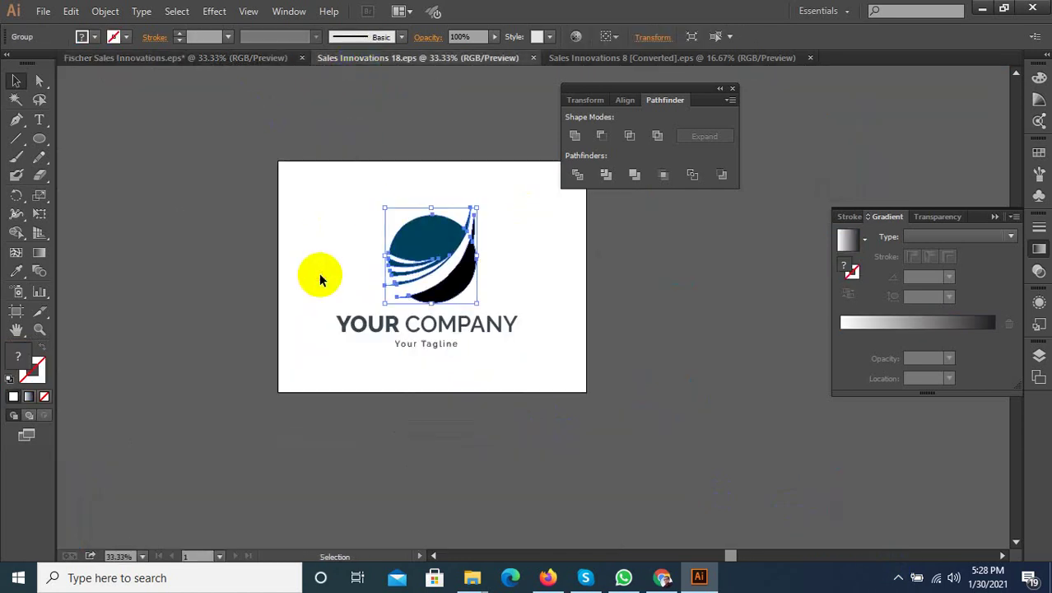
{"action": "key", "text": "Delete"}
{"action": "key", "text": "ctrl+v"}
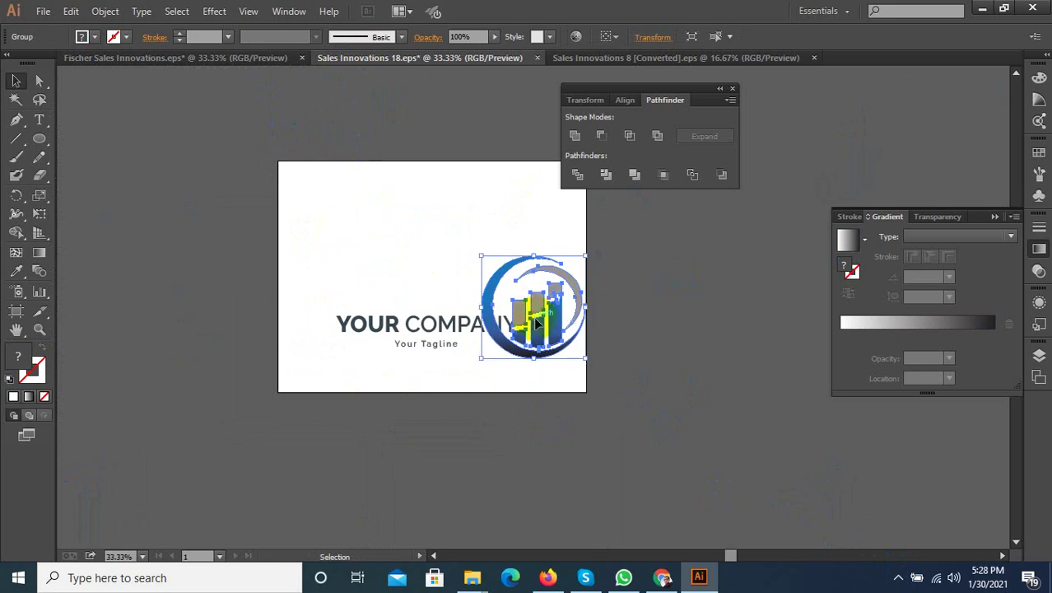
Step: Group the pasted icon and centre it above YOUR COMPANY
{"action": "left_click_drag", "start_coordinate": [533, 311], "coordinate": [447, 251]}
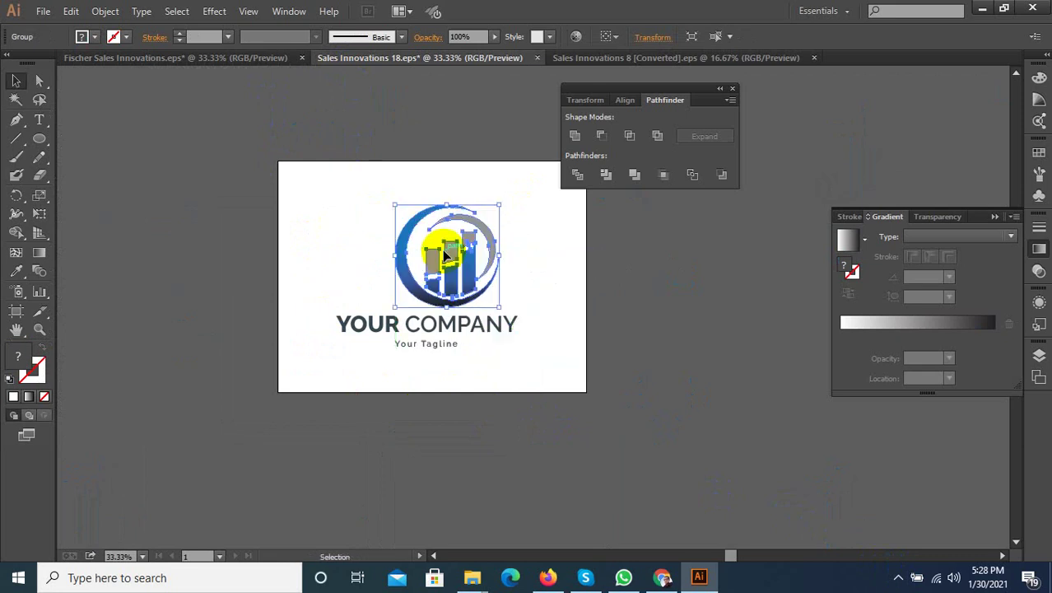
{"action": "right_click", "coordinate": [465, 241]}
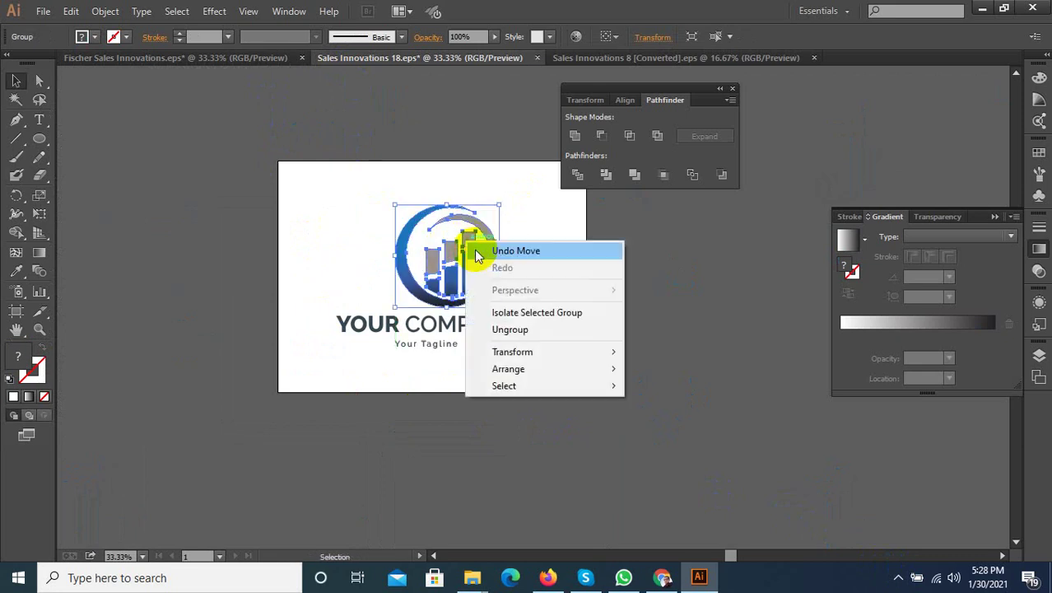
{"action": "left_click", "coordinate": [105, 11]}
{"action": "left_click", "coordinate": [130, 64]}
{"action": "left_click_drag", "start_coordinate": [545, 206], "coordinate": [394, 369]}
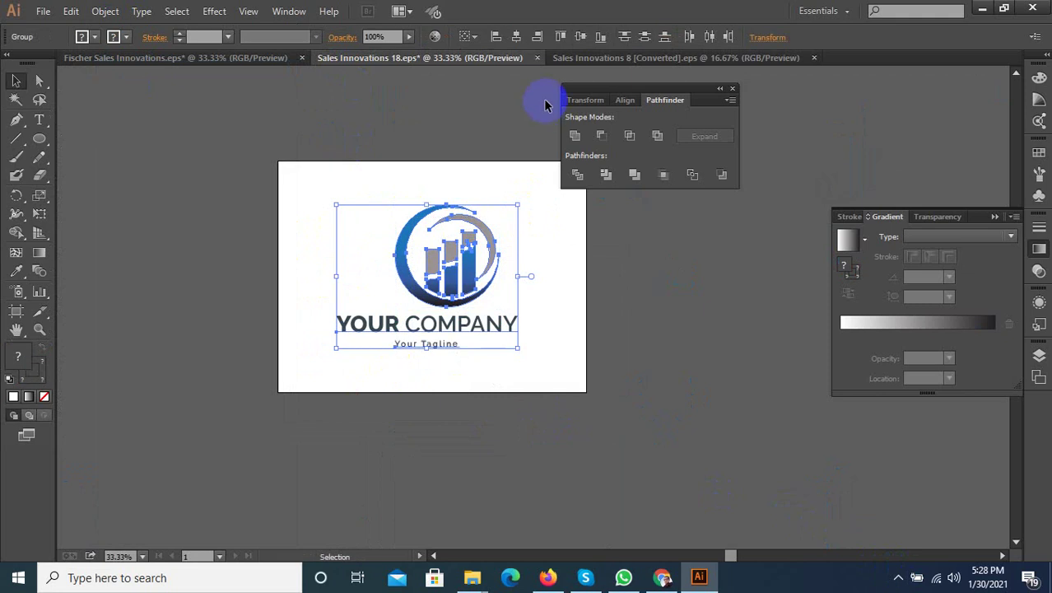
{"action": "left_click", "coordinate": [535, 260]}
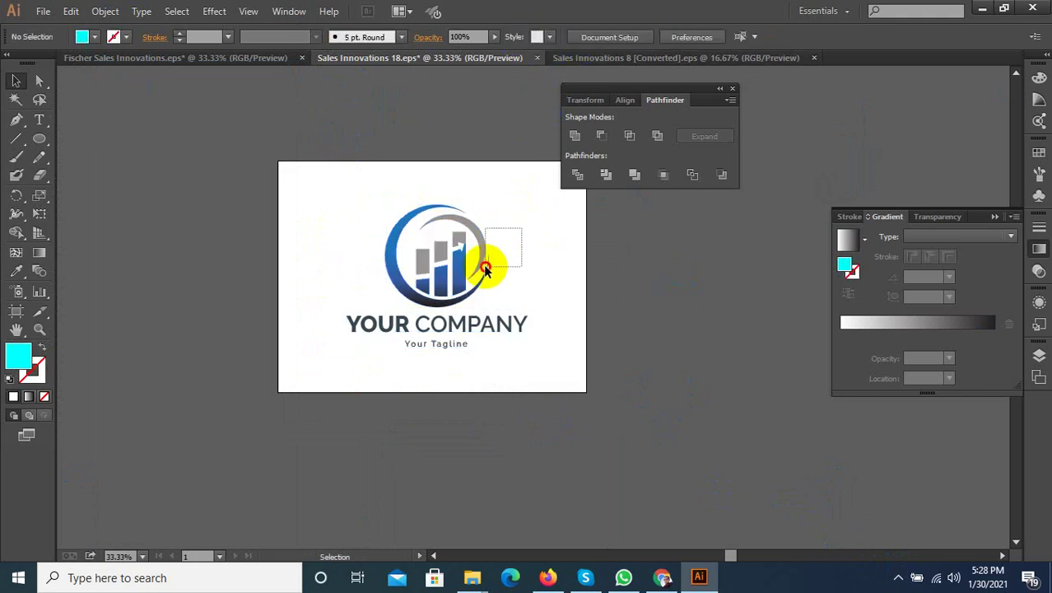
{"action": "left_click_drag", "start_coordinate": [492, 277], "coordinate": [502, 277]}
{"action": "scroll", "coordinate": [446, 329], "scroll_direction": "up", "scroll_amount": 1}
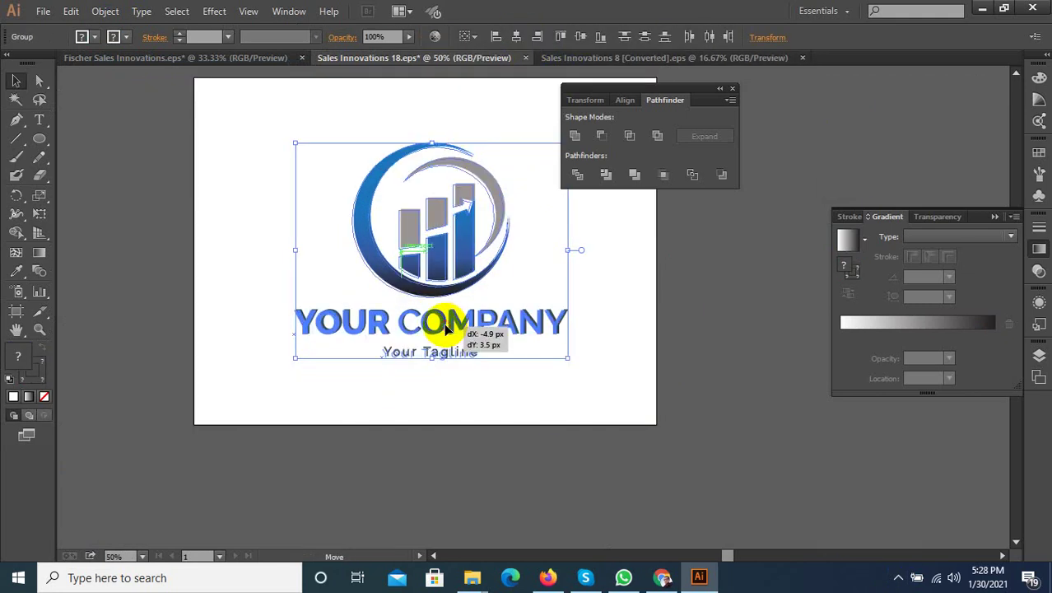
{"action": "left_click", "coordinate": [335, 401]}
{"action": "scroll", "coordinate": [354, 407], "scroll_direction": "down", "scroll_amount": 2}
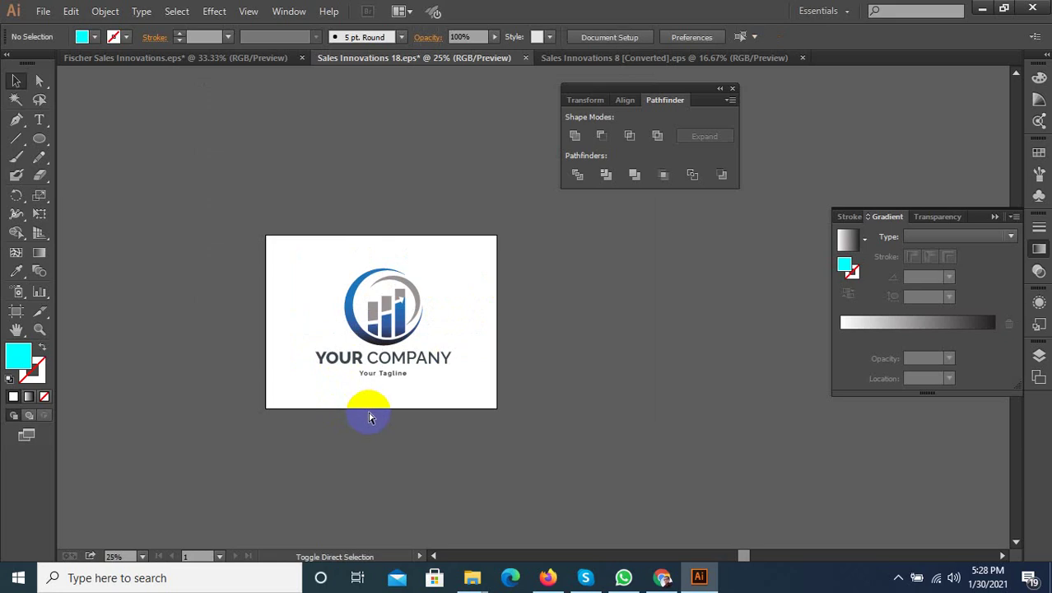
Step: Save the template as Illustrator EPS named Sales Innovations 19
{"action": "key", "text": "ctrl+shift+s"}
{"action": "scroll", "coordinate": [493, 306], "scroll_direction": "down", "scroll_amount": 1}
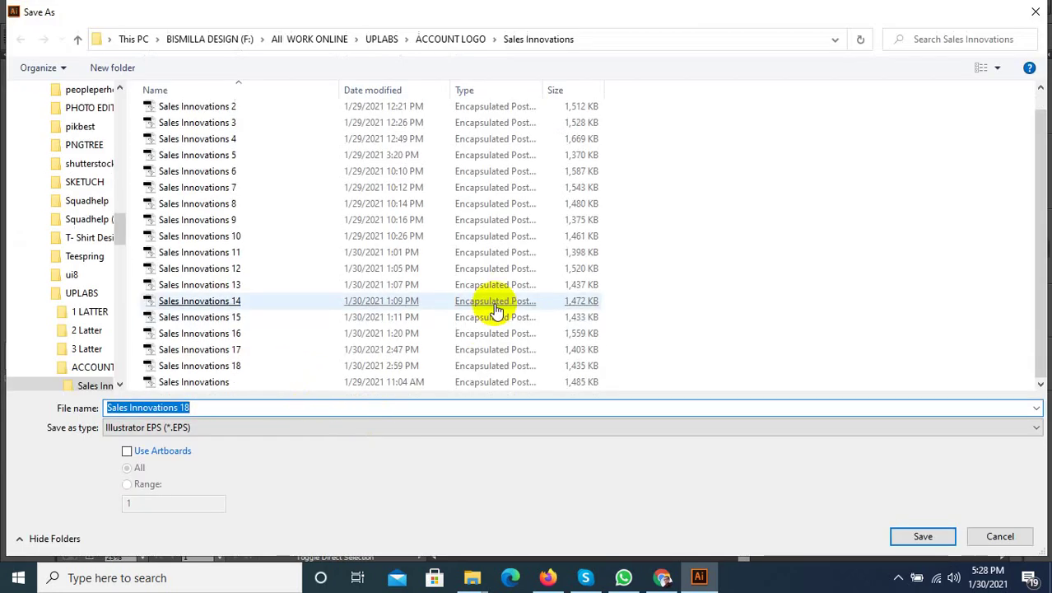
{"action": "left_click", "coordinate": [234, 371]}
{"action": "right_click", "coordinate": [236, 372]}
{"action": "double_click", "coordinate": [206, 408]}
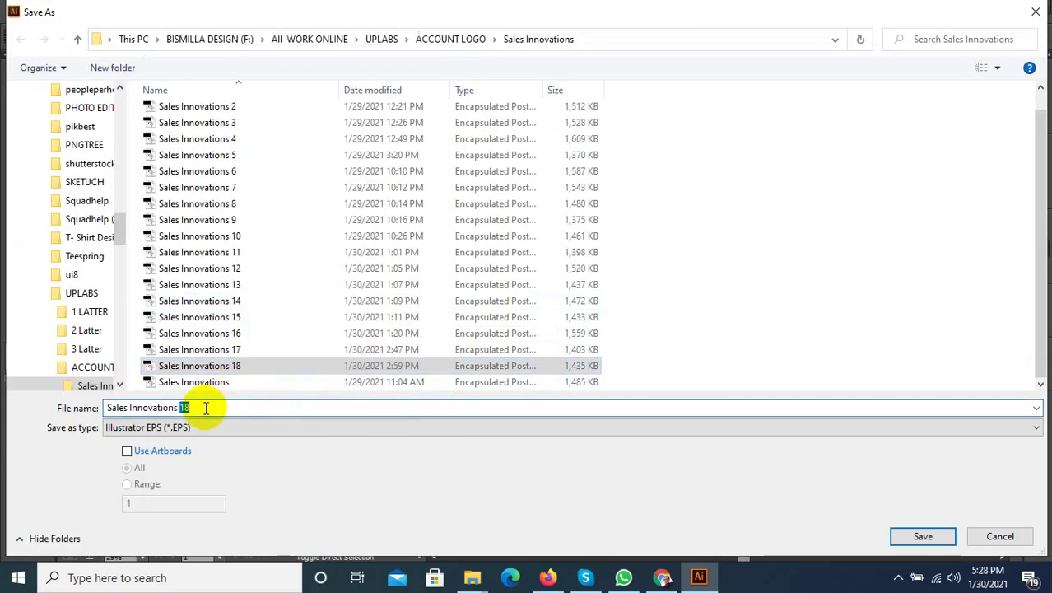
{"action": "type", "text": "19"}
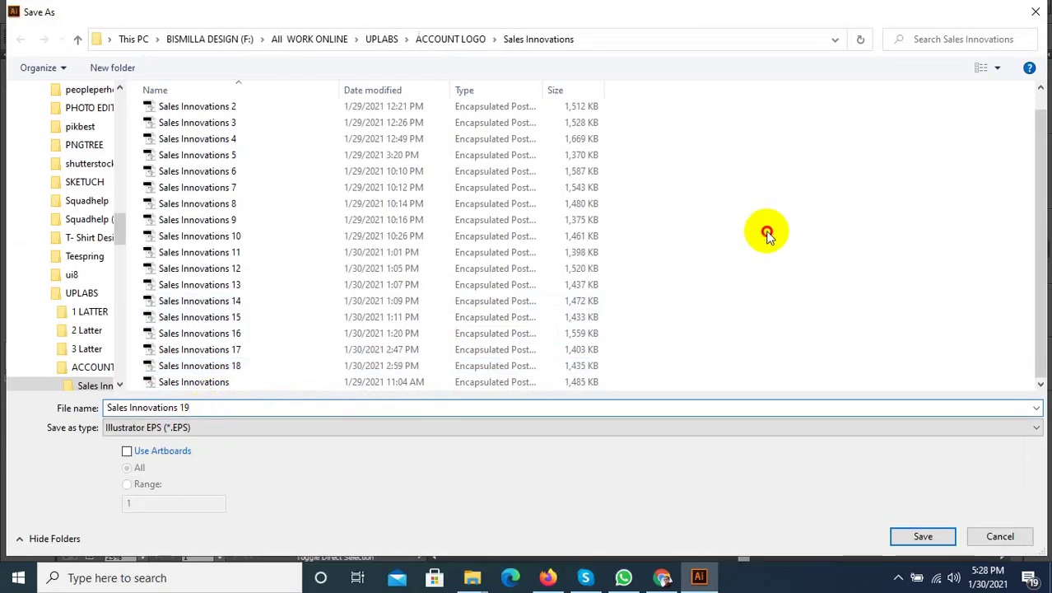
{"action": "left_click", "coordinate": [923, 536]}
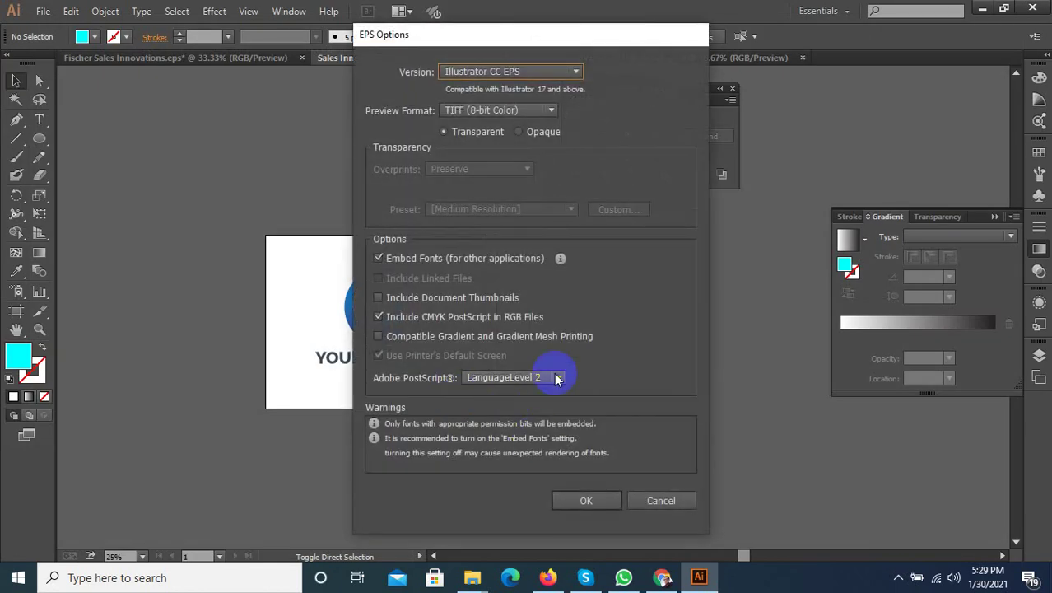
{"action": "left_click", "coordinate": [580, 502]}
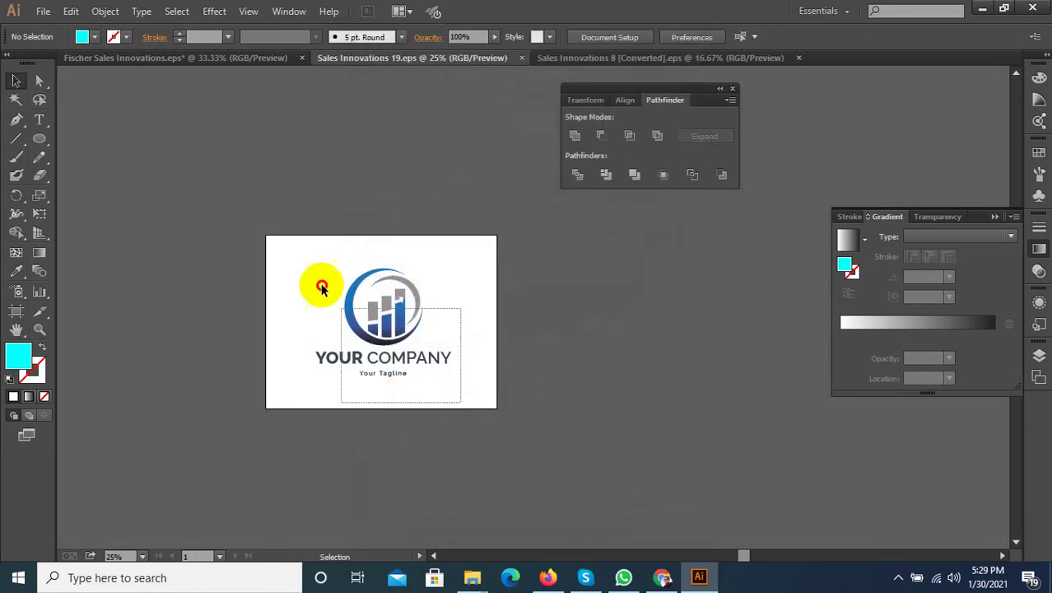
{"action": "left_click", "coordinate": [360, 310]}
Step: In Sales Innovations 8, centre the logo, enlarge it about twice, and outline its text
{"action": "left_click", "coordinate": [578, 58]}
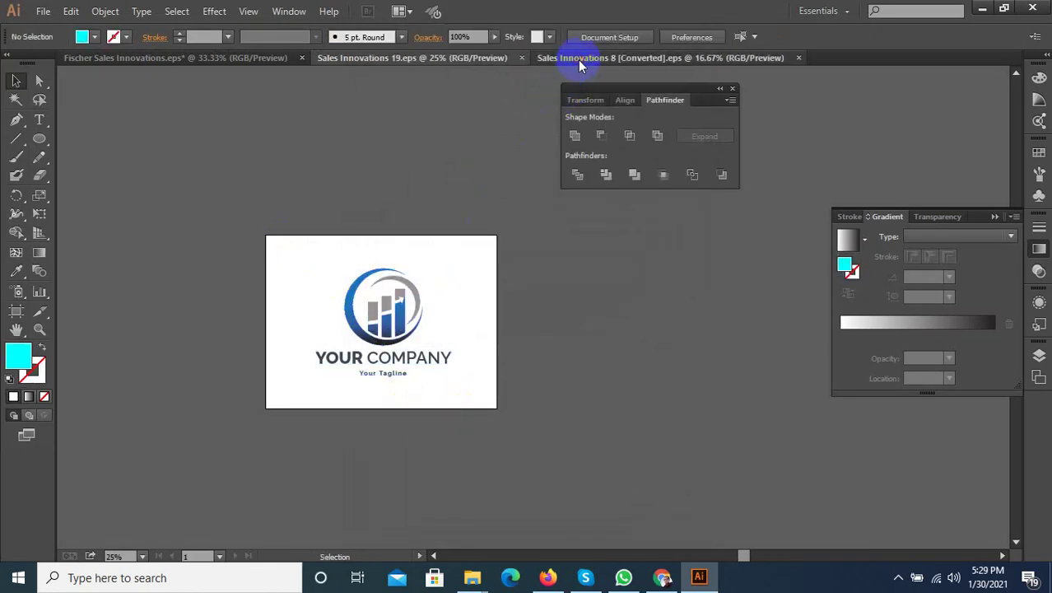
{"action": "left_click_drag", "start_coordinate": [525, 208], "coordinate": [294, 369]}
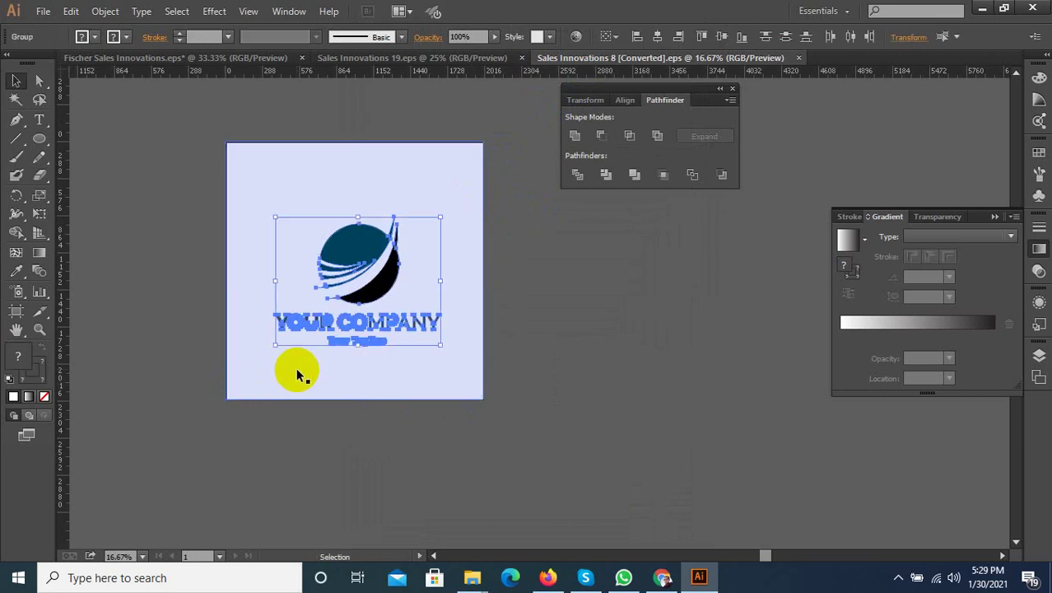
{"action": "key", "text": "ctrl+x"}
{"action": "key", "text": "ctrl+v"}
{"action": "left_click_drag", "start_coordinate": [539, 309], "coordinate": [355, 268]}
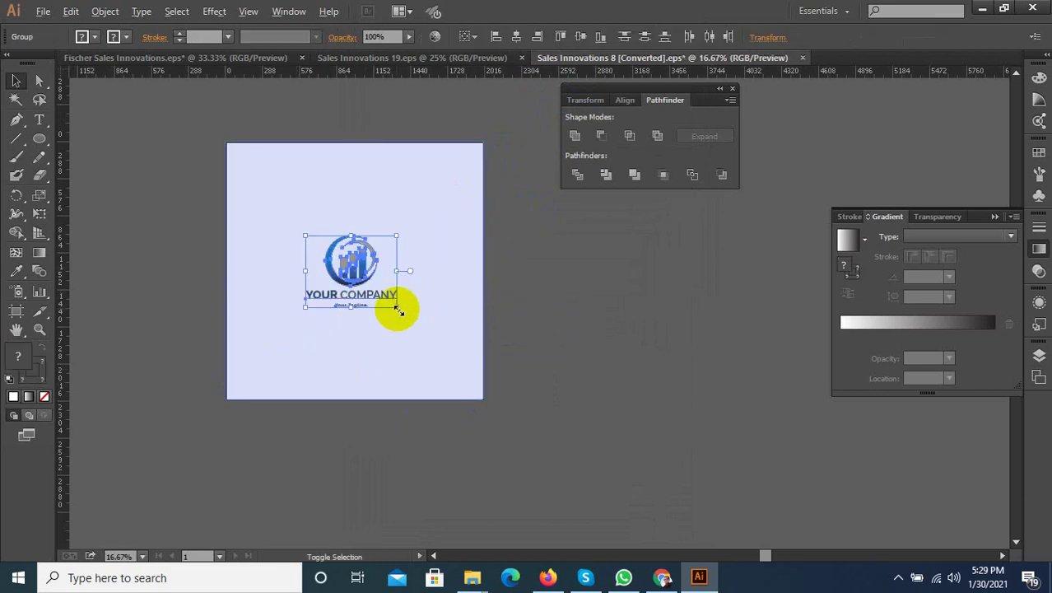
{"action": "left_click_drag", "start_coordinate": [398, 307], "coordinate": [439, 358]}
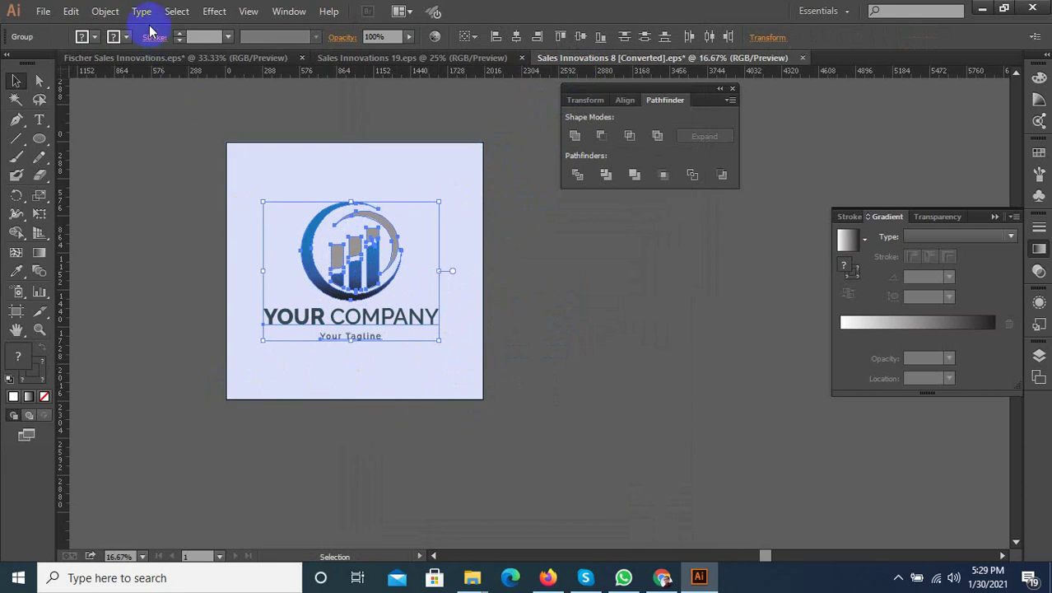
{"action": "left_click", "coordinate": [145, 11]}
{"action": "left_click", "coordinate": [276, 266]}
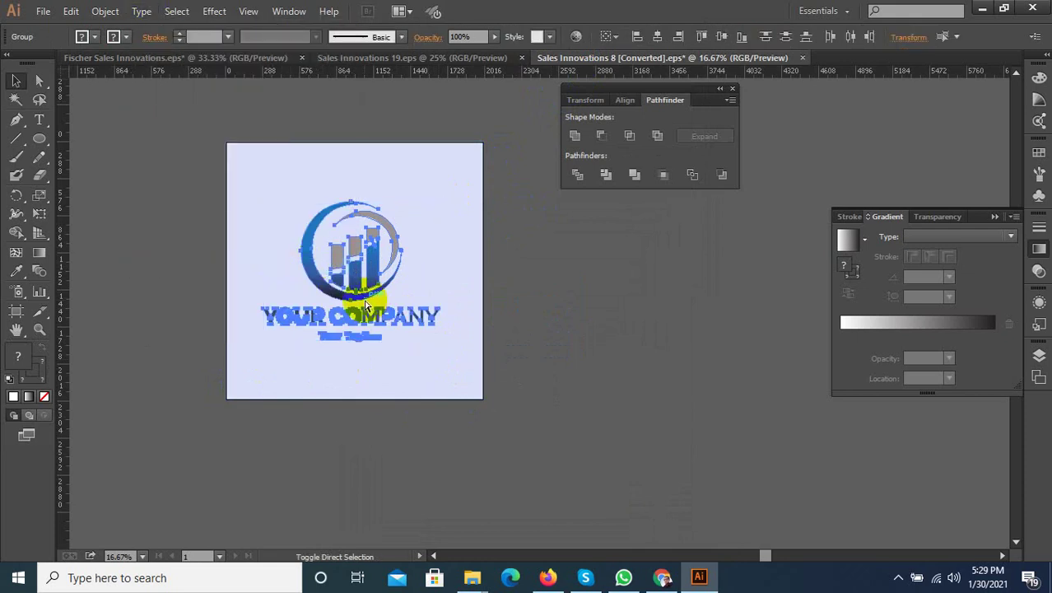
Step: Save the document in EPS format as Sales Innovations 9
{"action": "key", "text": "ctrl+shift+s"}
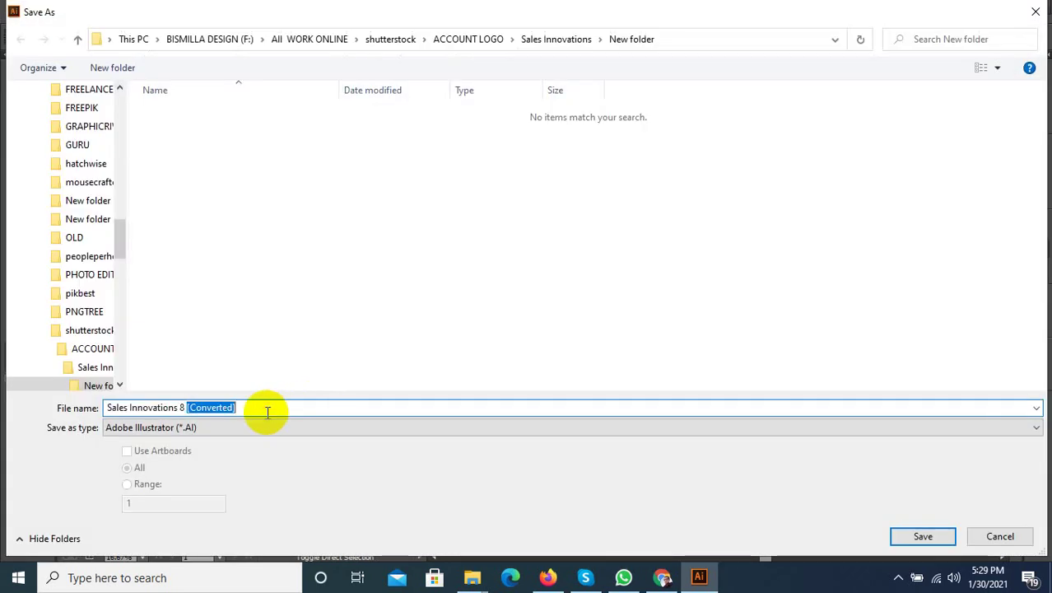
{"action": "left_click", "coordinate": [193, 427]}
{"action": "left_click", "coordinate": [200, 466]}
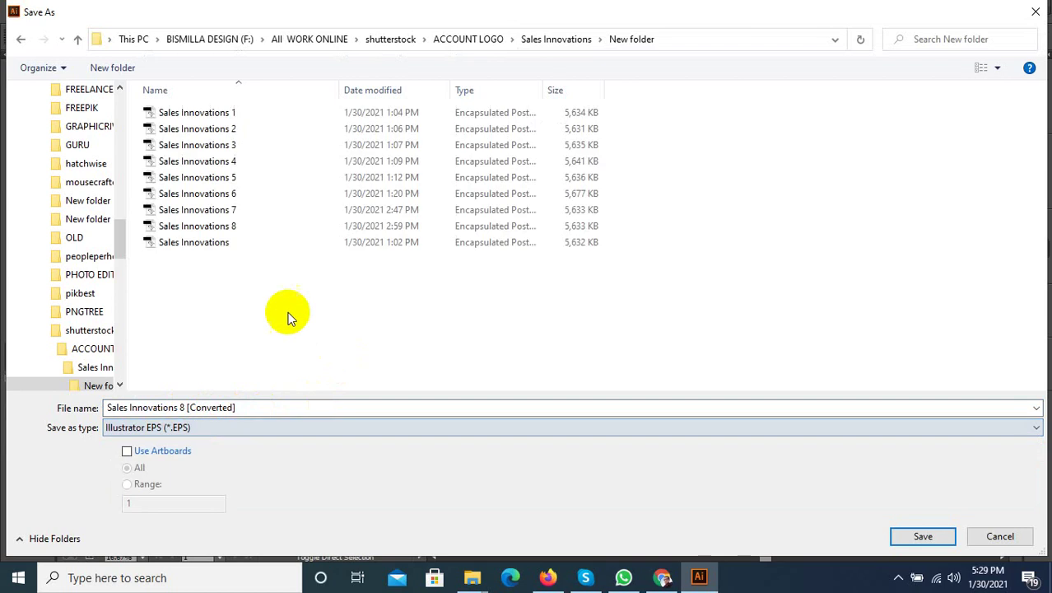
{"action": "right_click", "coordinate": [231, 228]}
{"action": "left_click", "coordinate": [233, 404]}
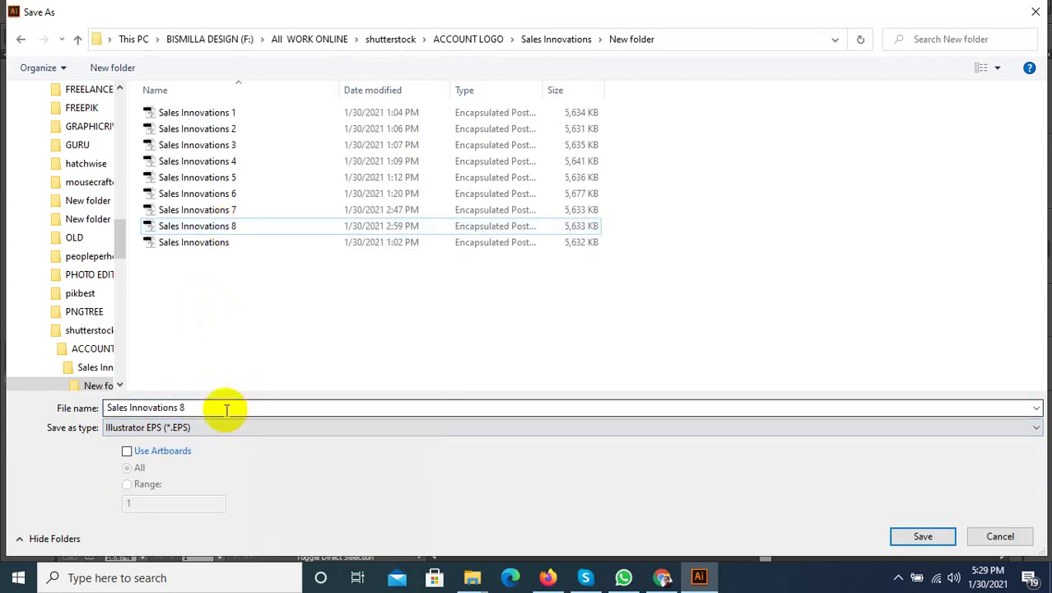
{"action": "double_click", "coordinate": [226, 409]}
{"action": "type", "text": "8"}
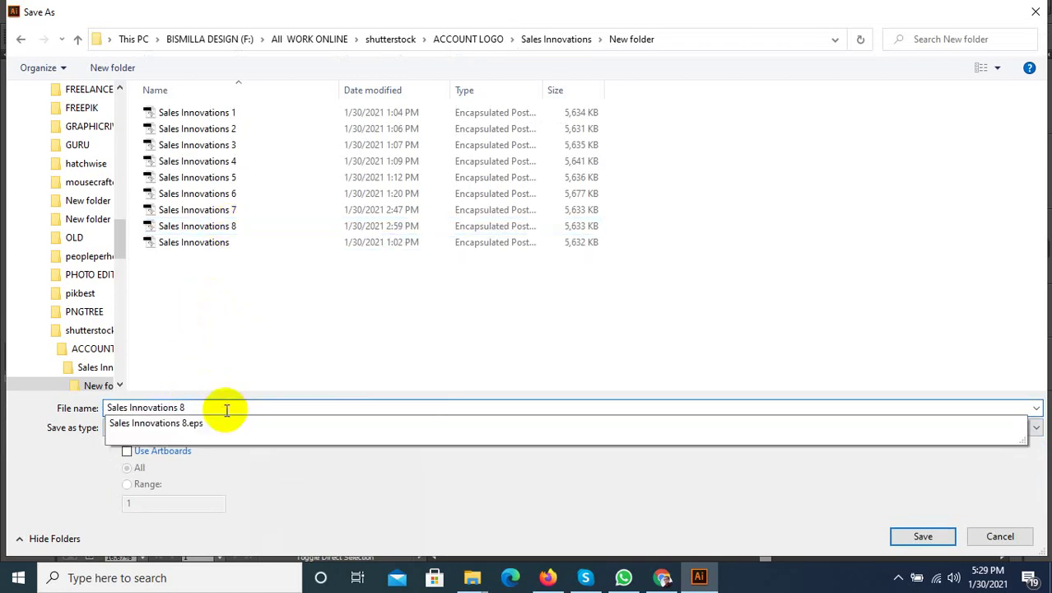
{"action": "key", "text": "BackSpace"}
{"action": "type", "text": "9"}
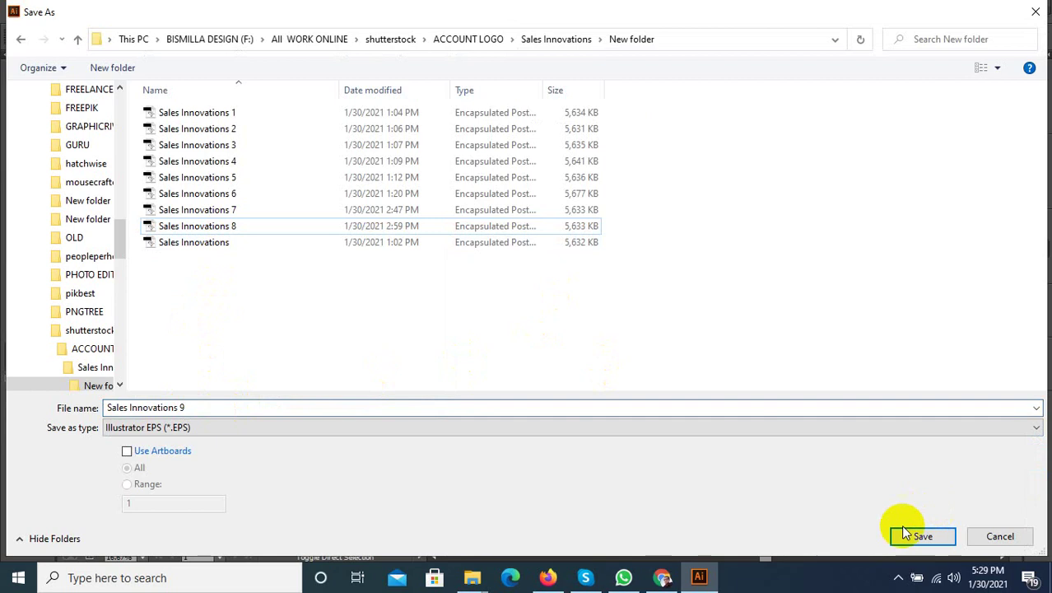
{"action": "left_click", "coordinate": [905, 534]}
Step: Set the EPS version to Illustrator 10, accept the legacy warning, then bring up the video player
{"action": "left_click", "coordinate": [535, 72]}
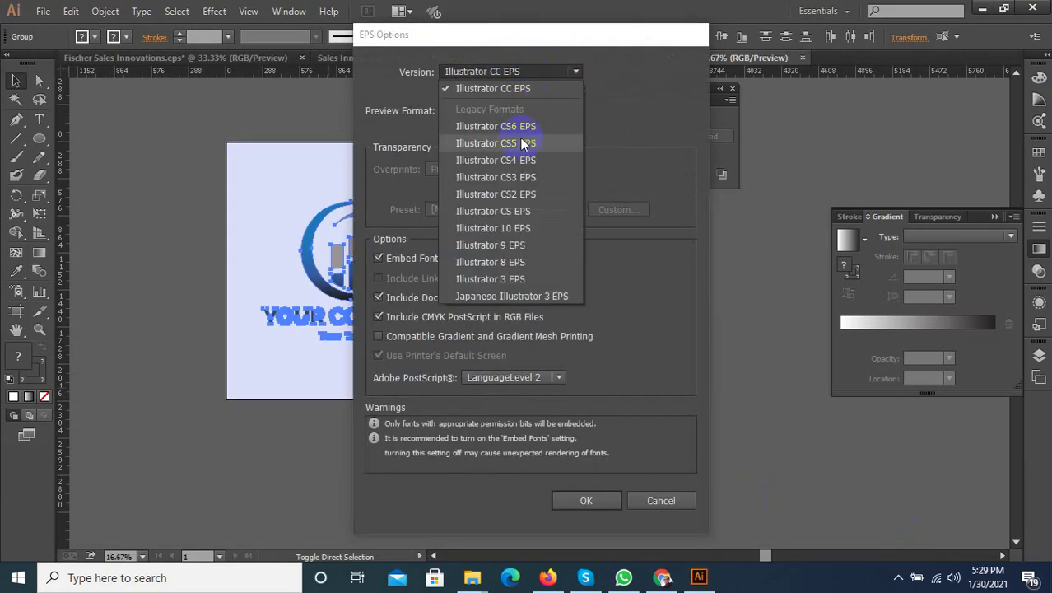
{"action": "left_click", "coordinate": [505, 194]}
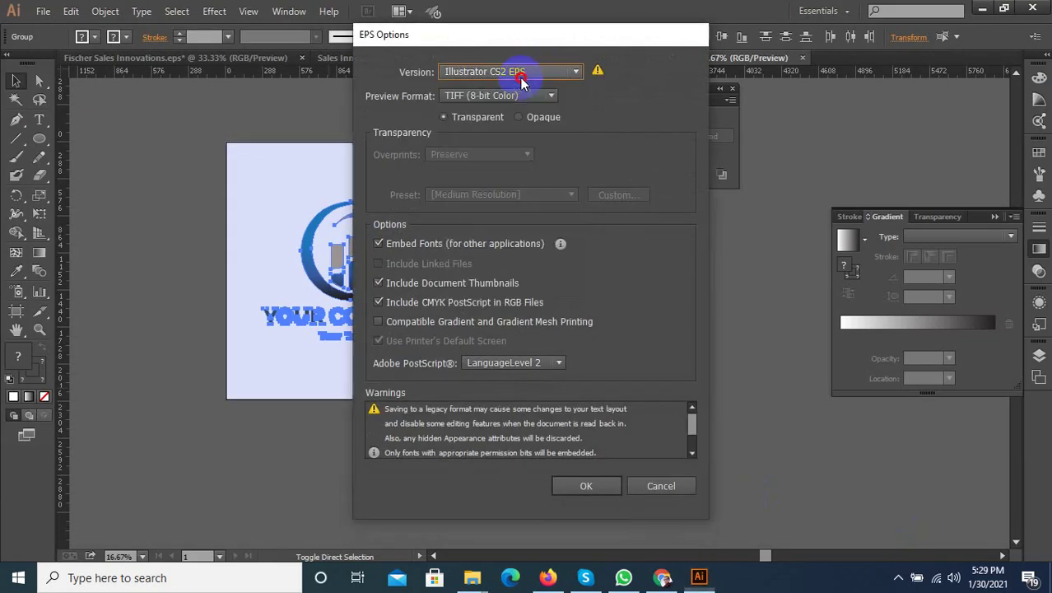
{"action": "left_click", "coordinate": [521, 74]}
{"action": "left_click", "coordinate": [523, 225]}
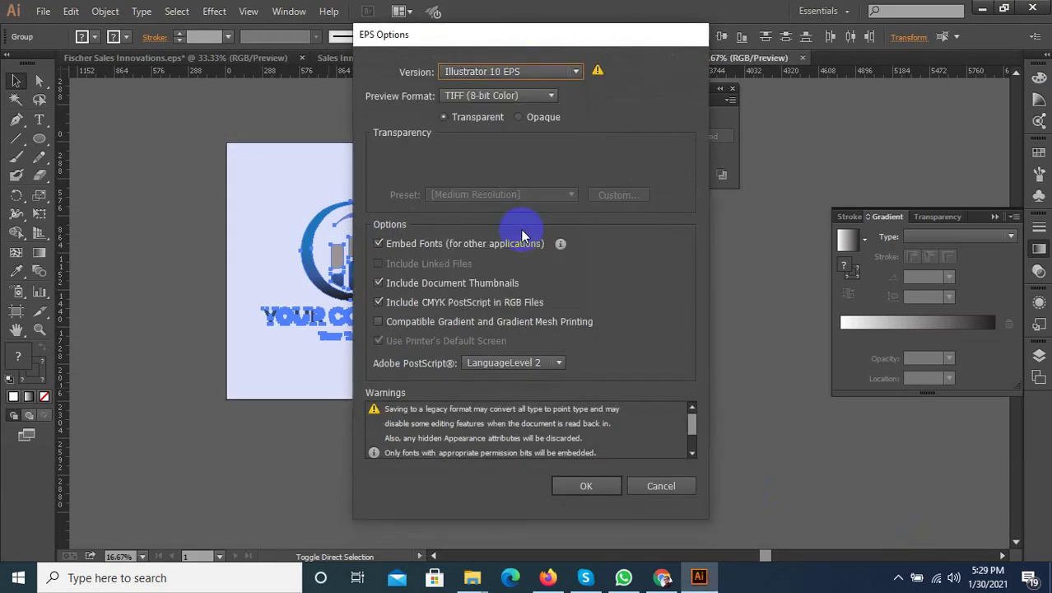
{"action": "left_click", "coordinate": [574, 473]}
{"action": "left_click", "coordinate": [599, 313]}
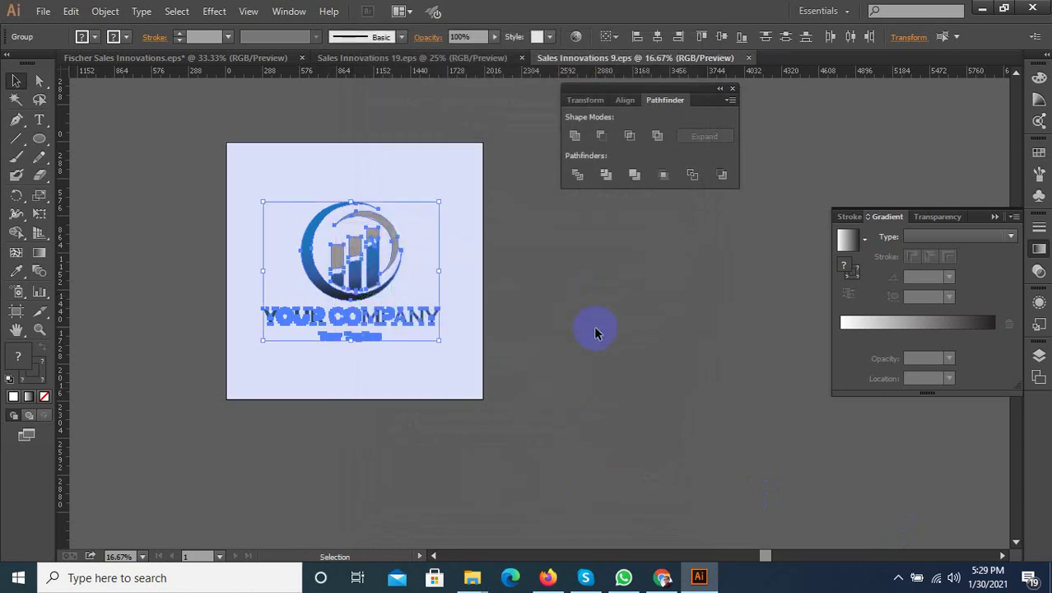
{"action": "left_click", "coordinate": [898, 577]}
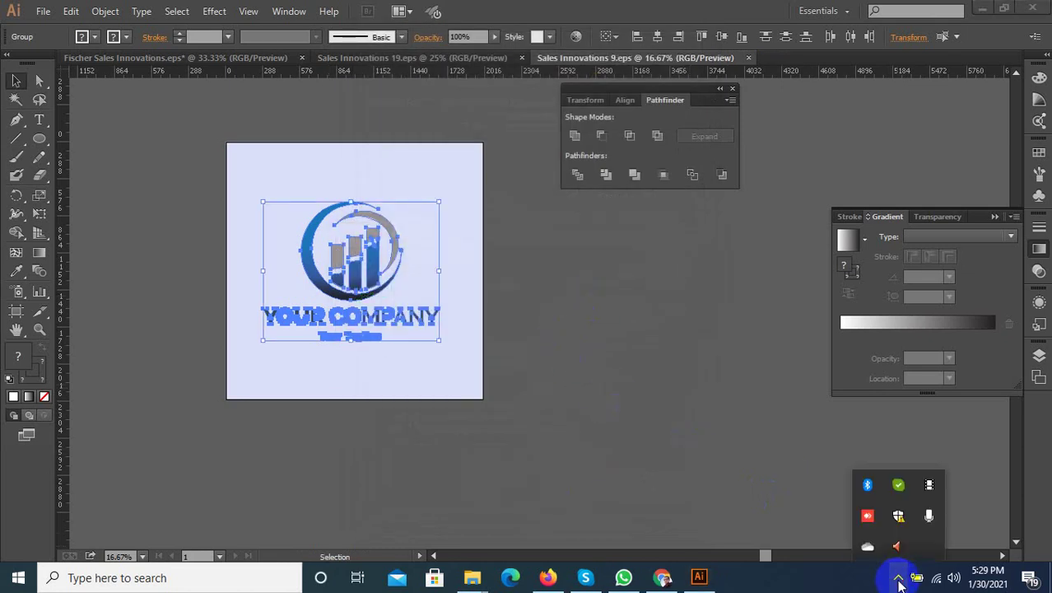
{"action": "left_click", "coordinate": [923, 501]}
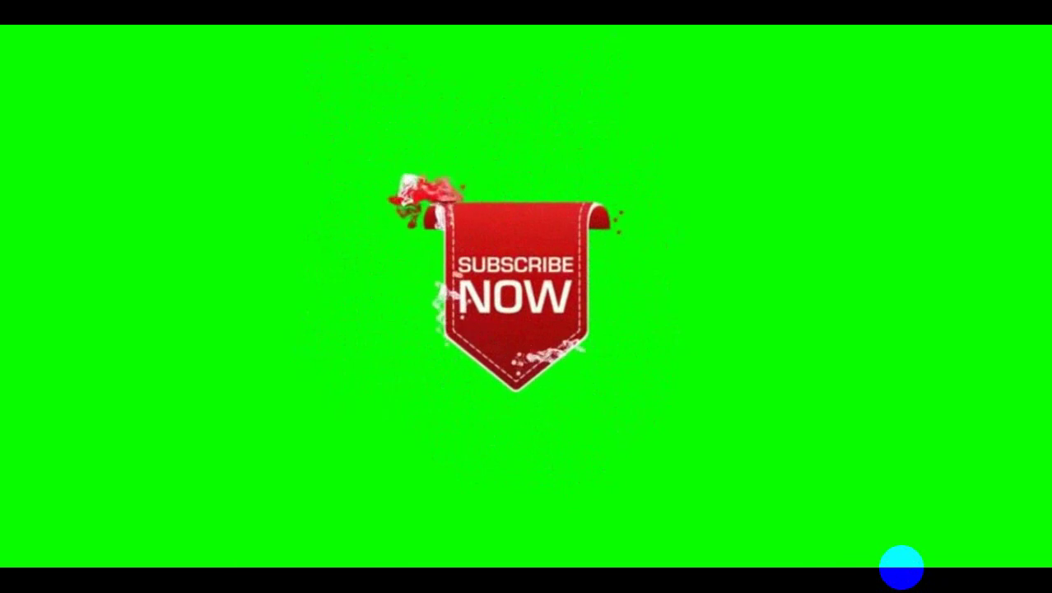
Step: Skip ahead in Subscribe Button.wmv and exit VLC fullscreen
{"action": "left_click", "coordinate": [718, 570]}
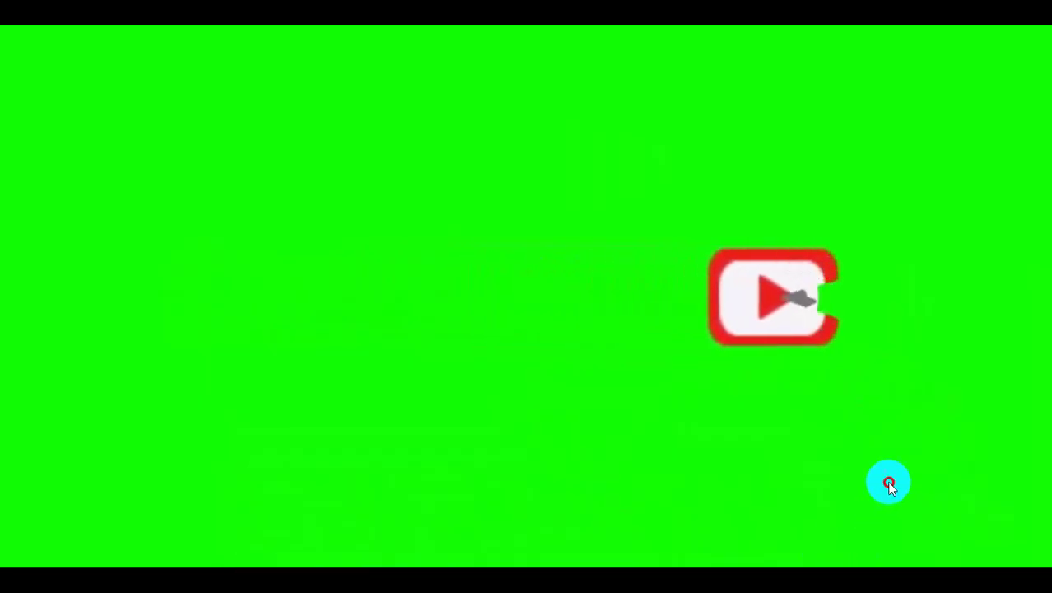
{"action": "double_click", "coordinate": [887, 481]}
{"action": "left_click", "coordinate": [880, 579]}
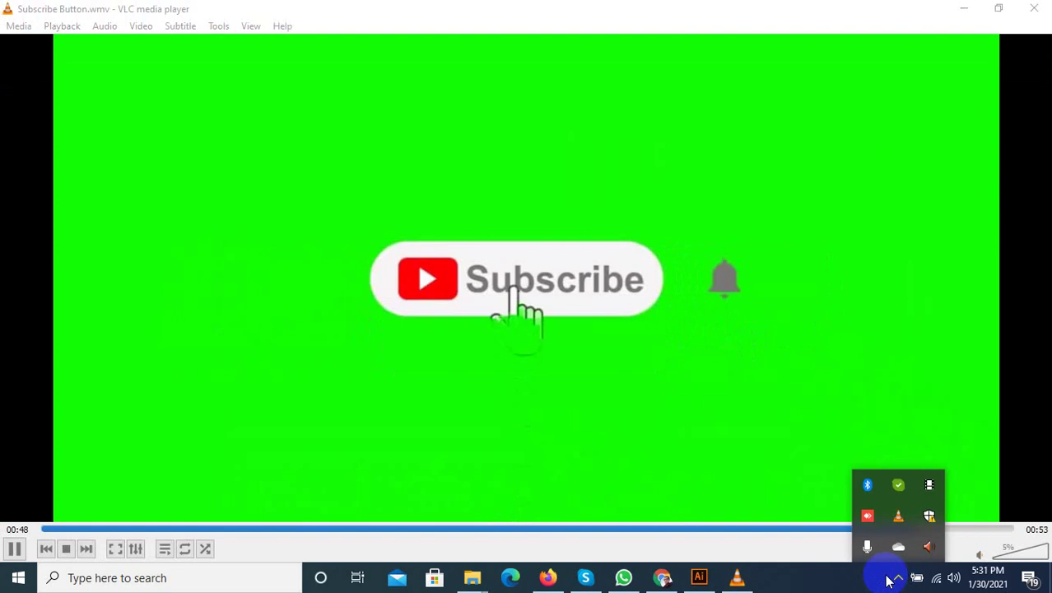